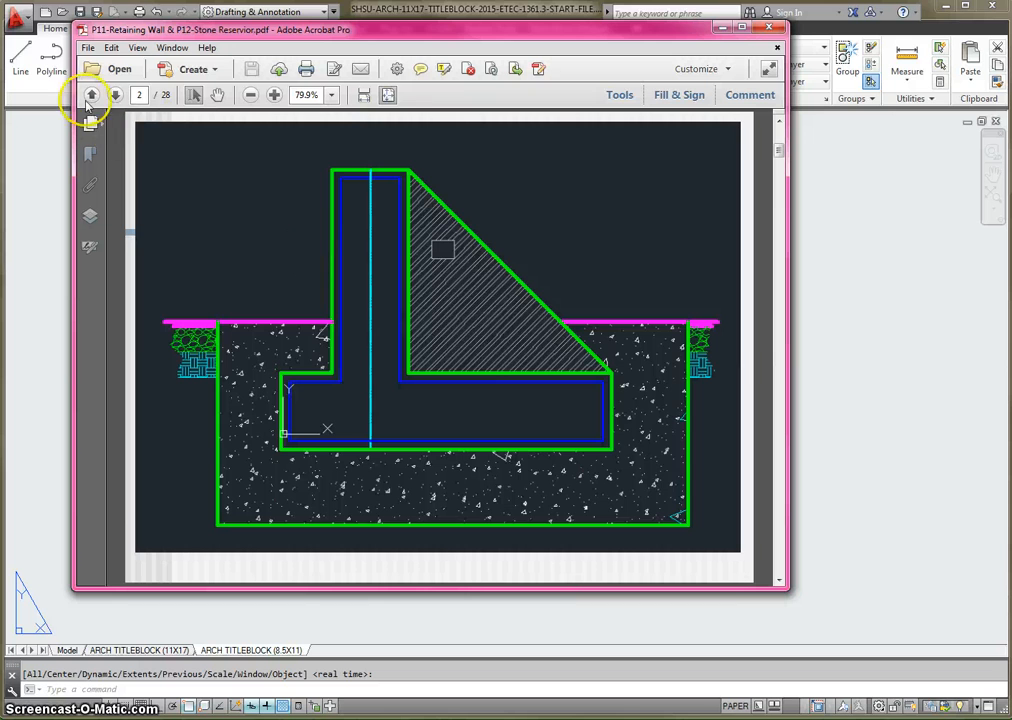
# - Examine the PDF's retaining wall drawings for both sheet sizes and its setup instructions for units, lineweight and layers
pyautogui.click(115, 94)
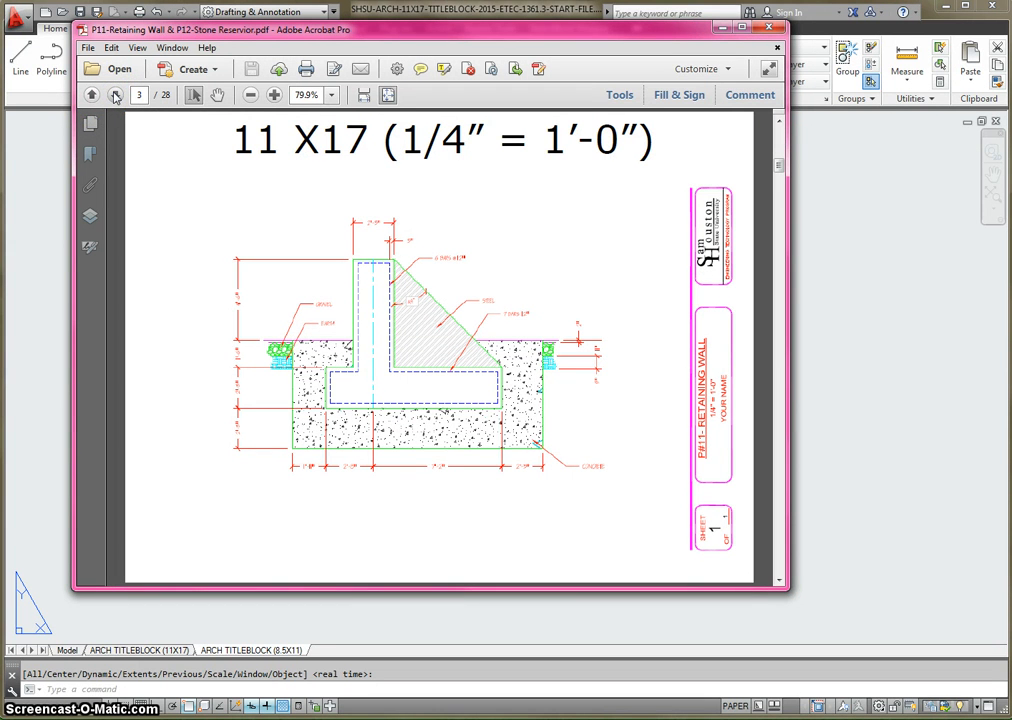
pyautogui.click(115, 94)
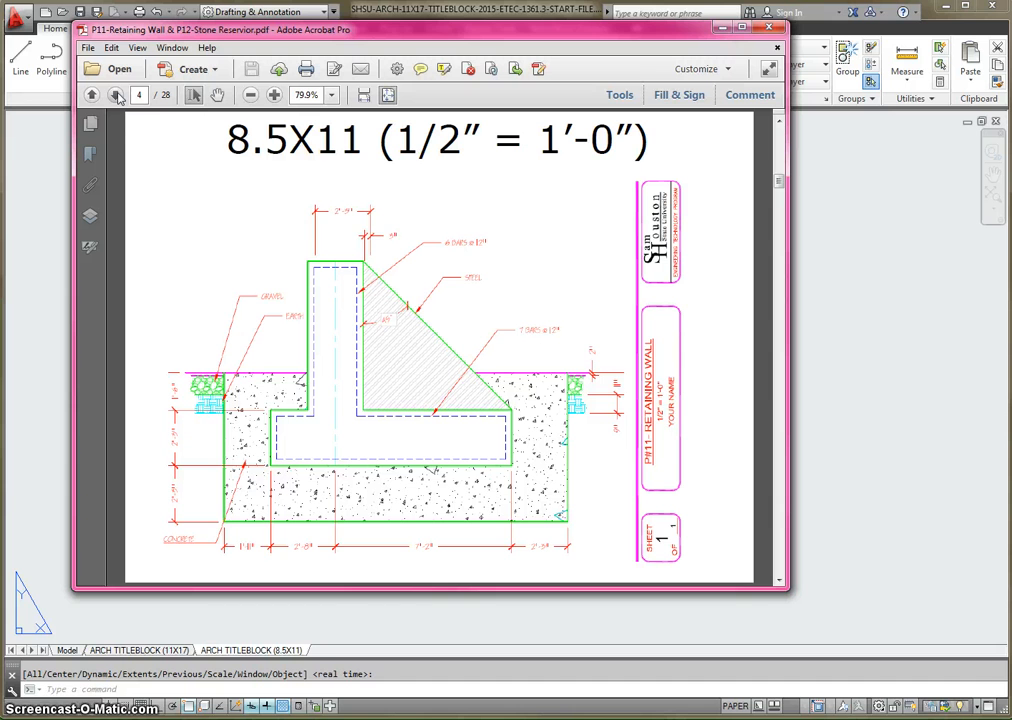
pyautogui.scroll(1, 260, 341)
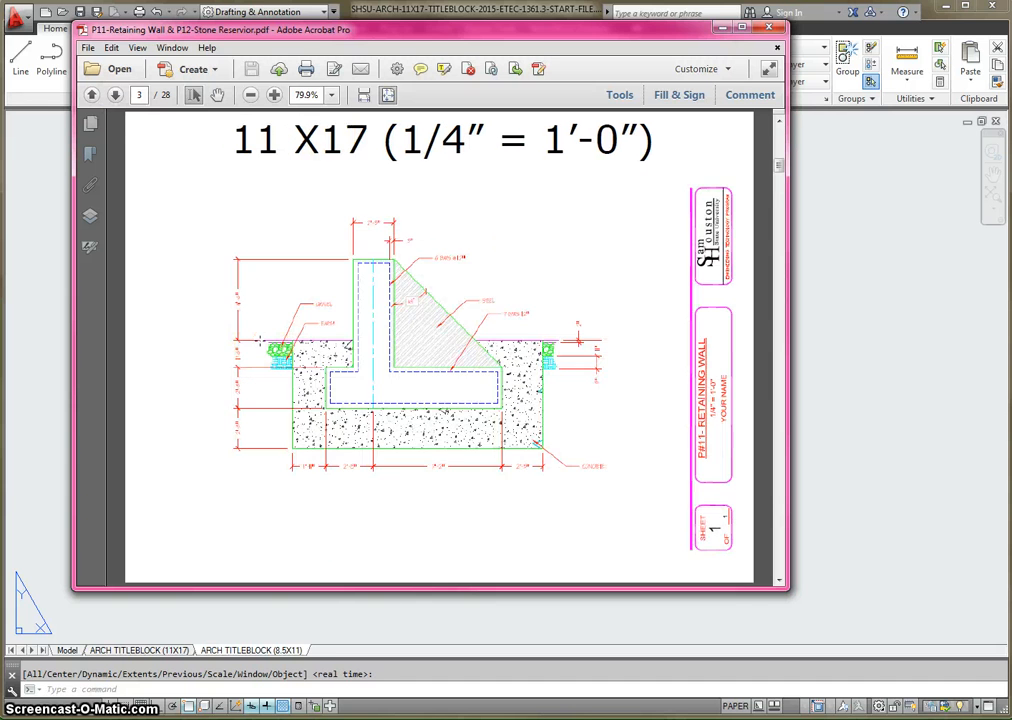
pyautogui.scroll(-1, 260, 341)
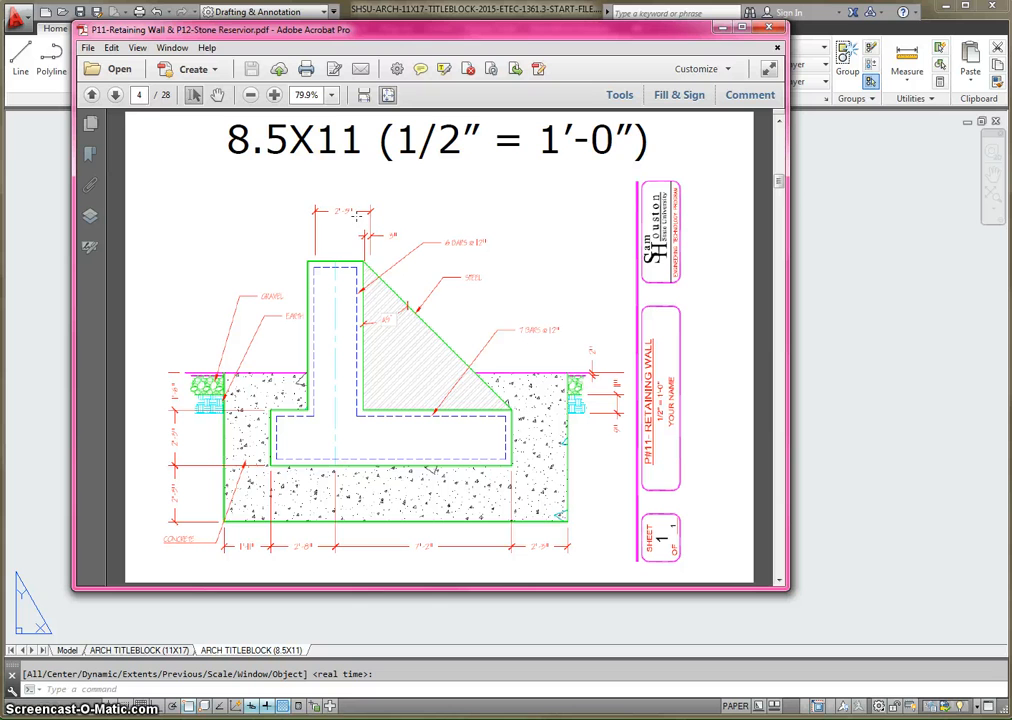
pyautogui.click(116, 94)
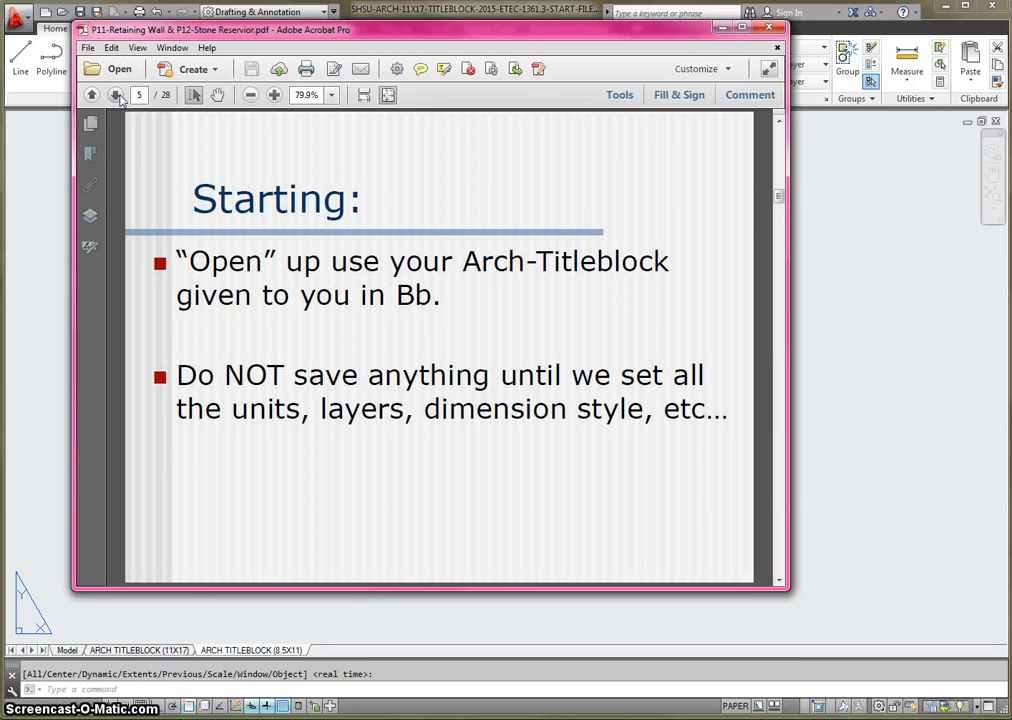
pyautogui.click(116, 94)
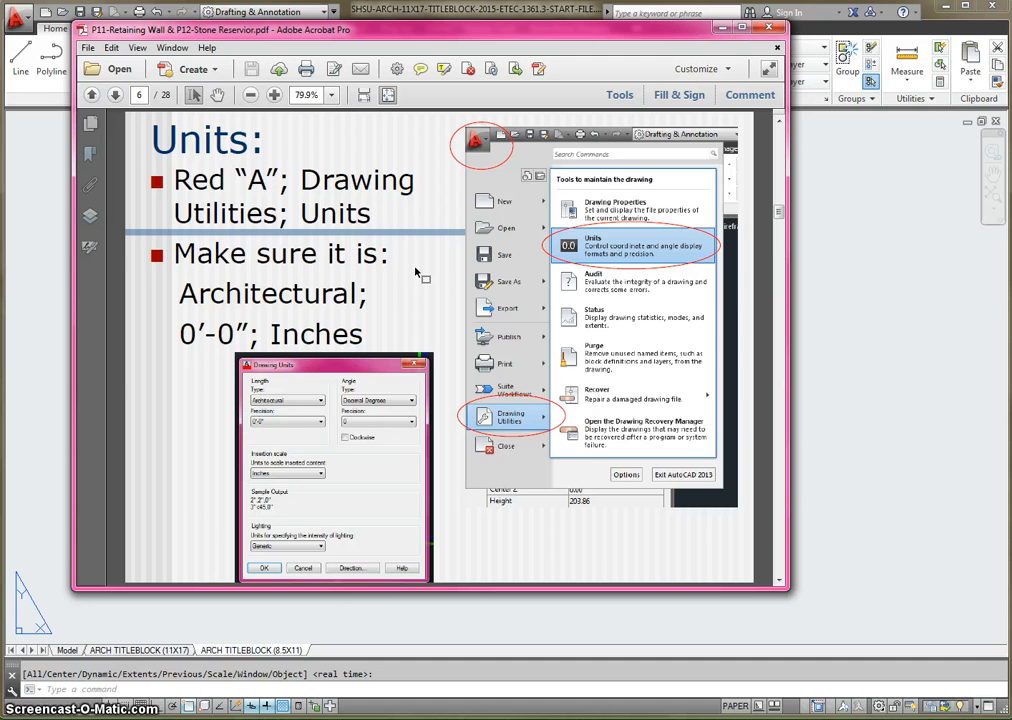
pyautogui.scroll(-1, 418, 272)
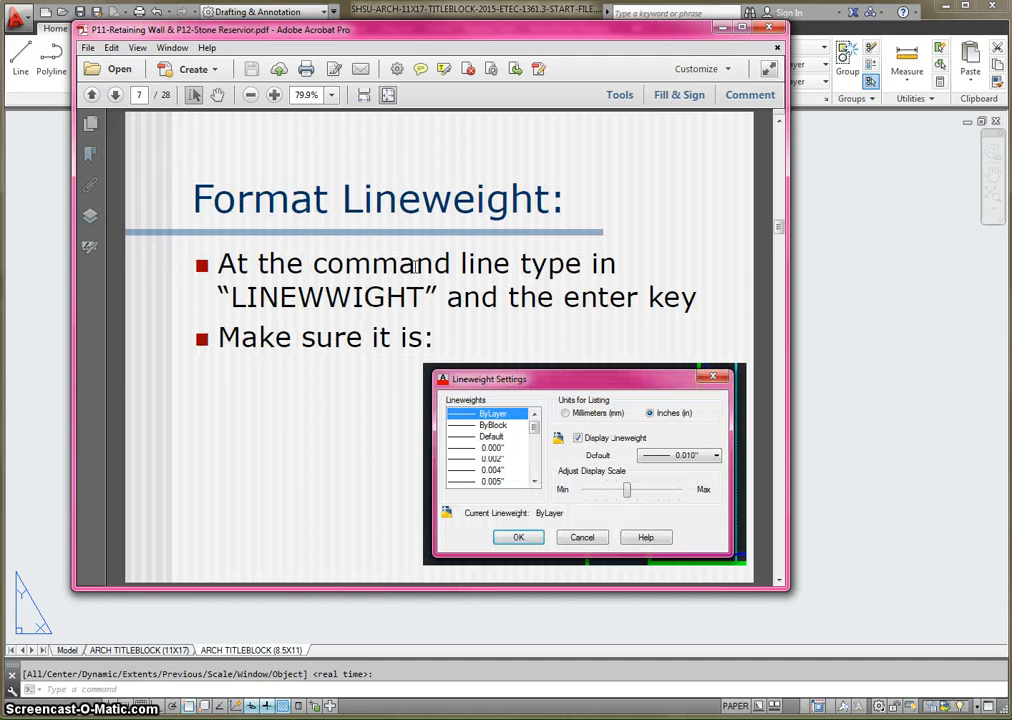
pyautogui.scroll(-1, 414, 265)
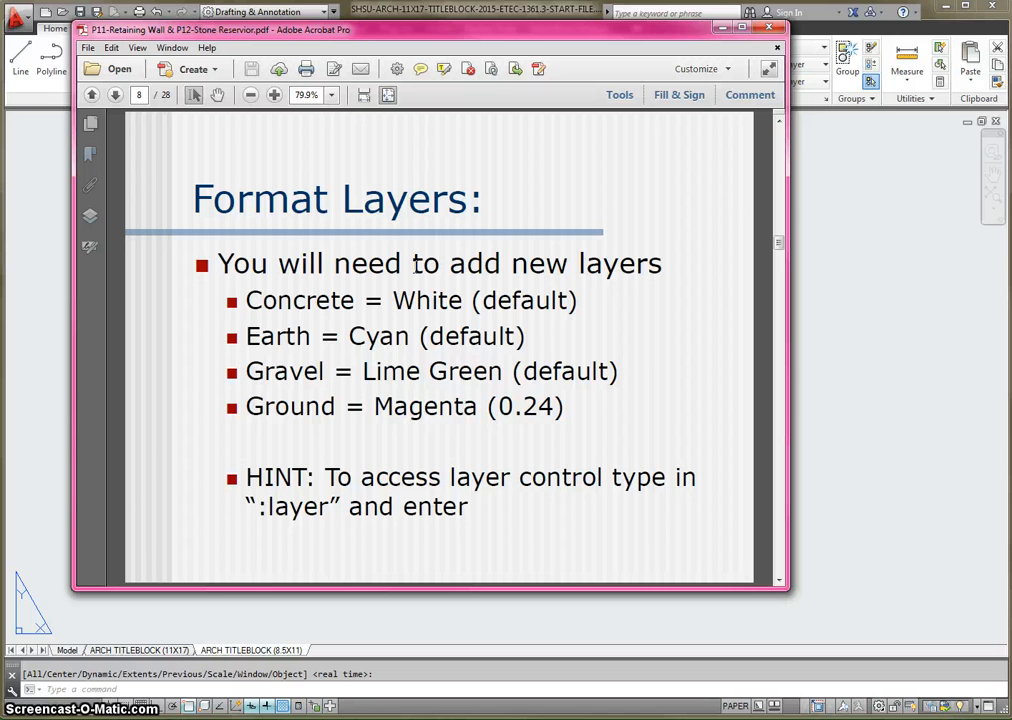
pyautogui.scroll(-1, 414, 264)
pyautogui.scroll(1, 416, 271)
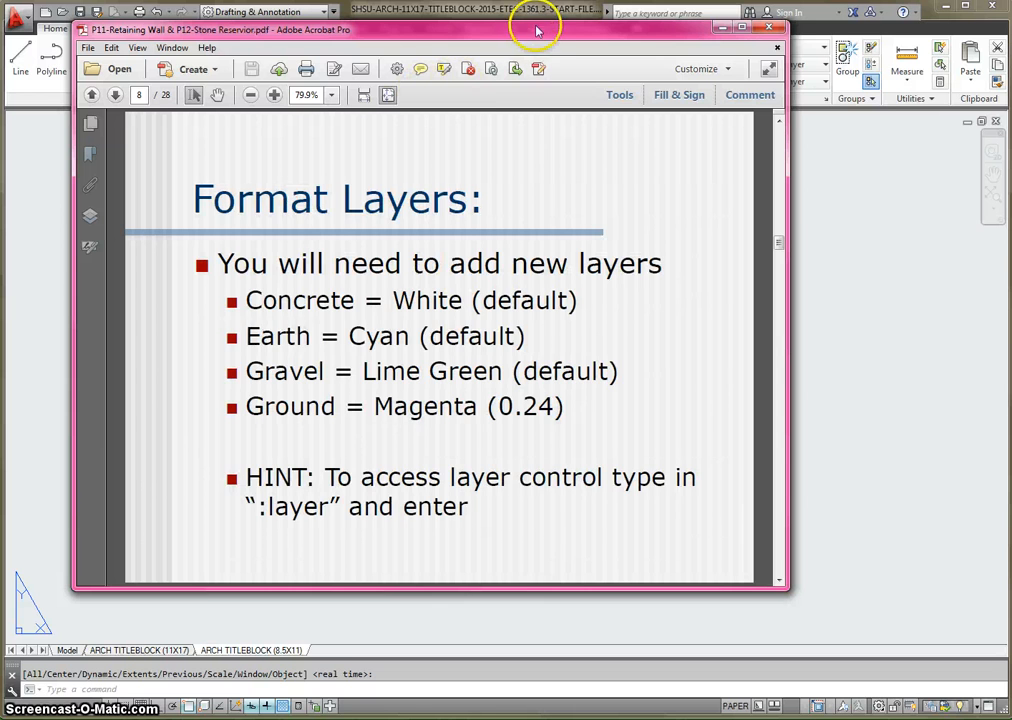
# - Move the PDF aside to reach AutoCAD and set the drawing's length units to Architectural with 0'-0" precision
pyautogui.moveTo(537, 29); pyautogui.dragTo(1011, 70)
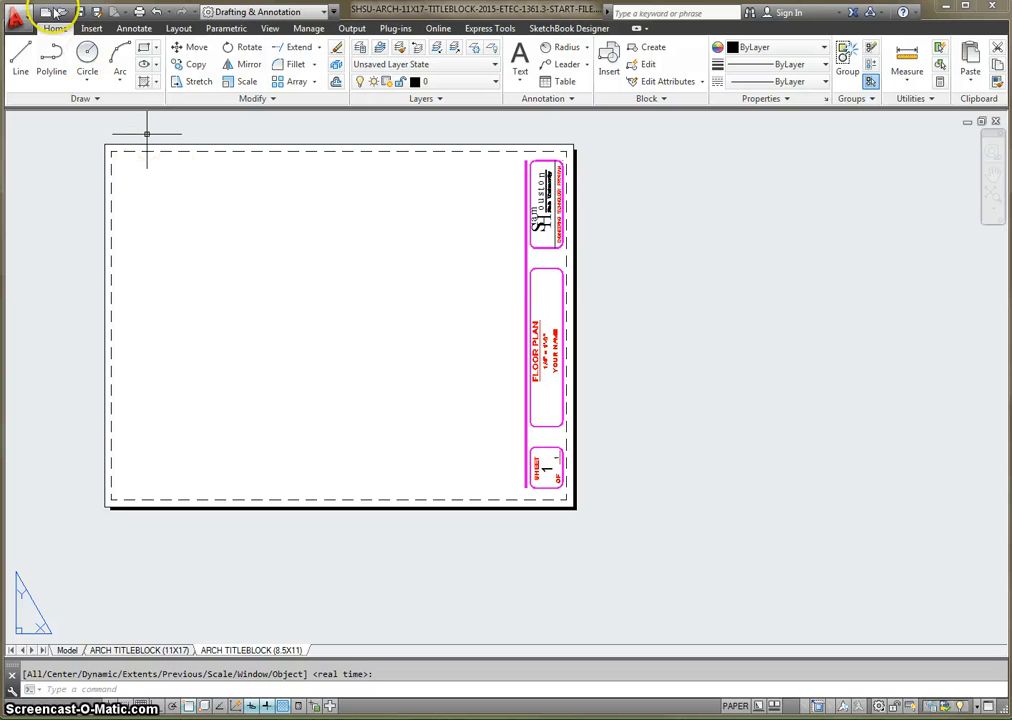
pyautogui.click(17, 18)
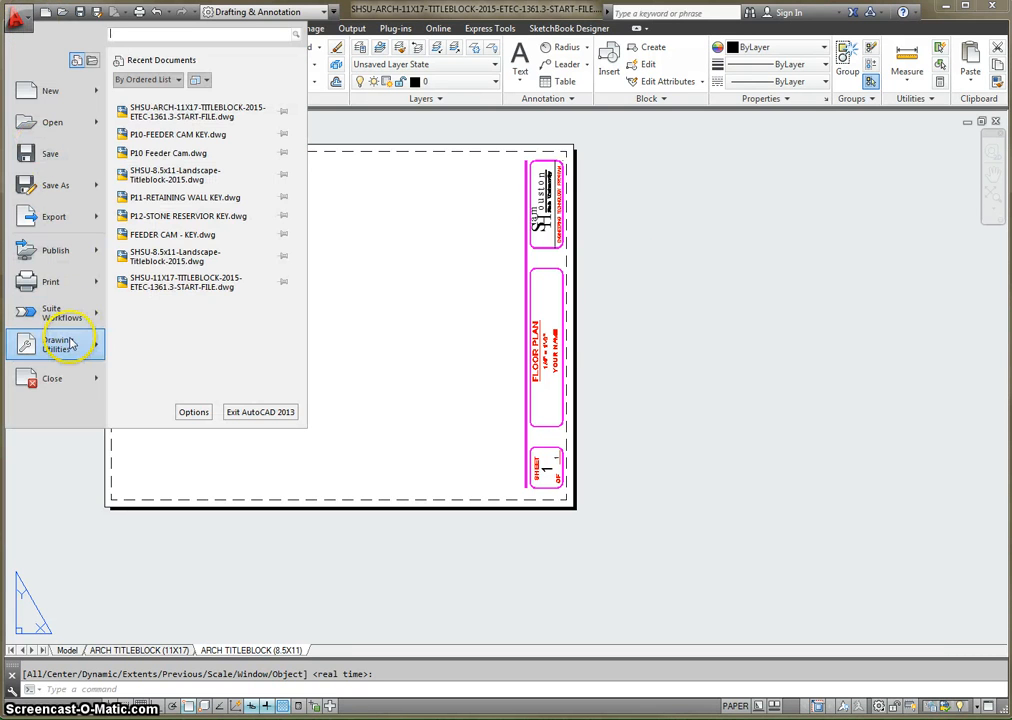
pyautogui.moveTo(72, 344)
pyautogui.click(208, 144)
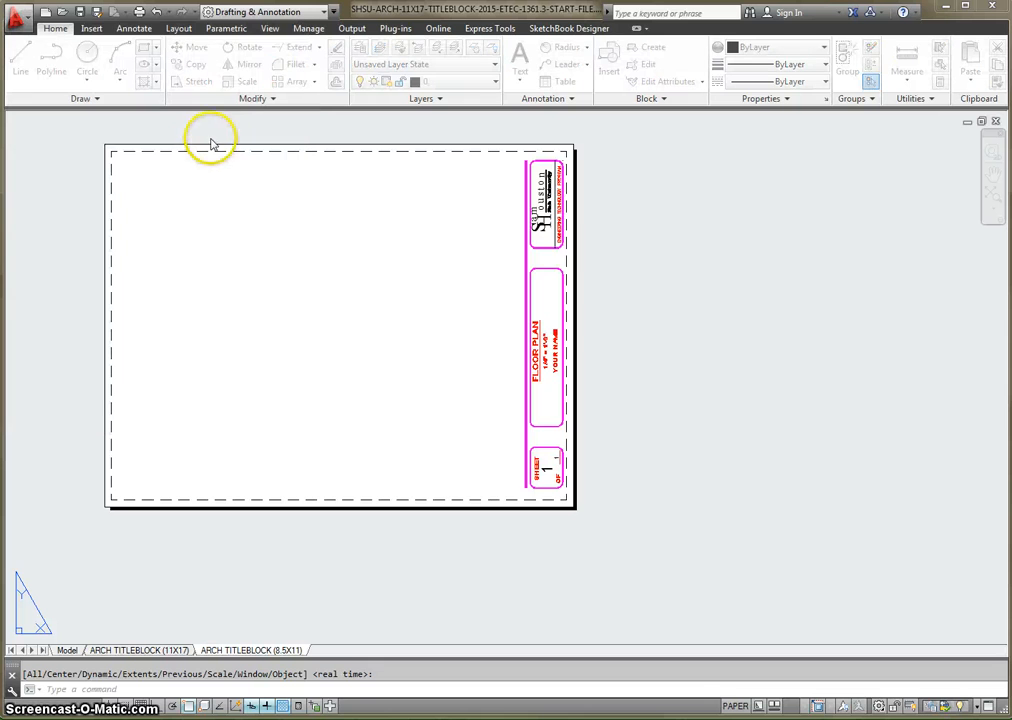
pyautogui.click(495, 273)
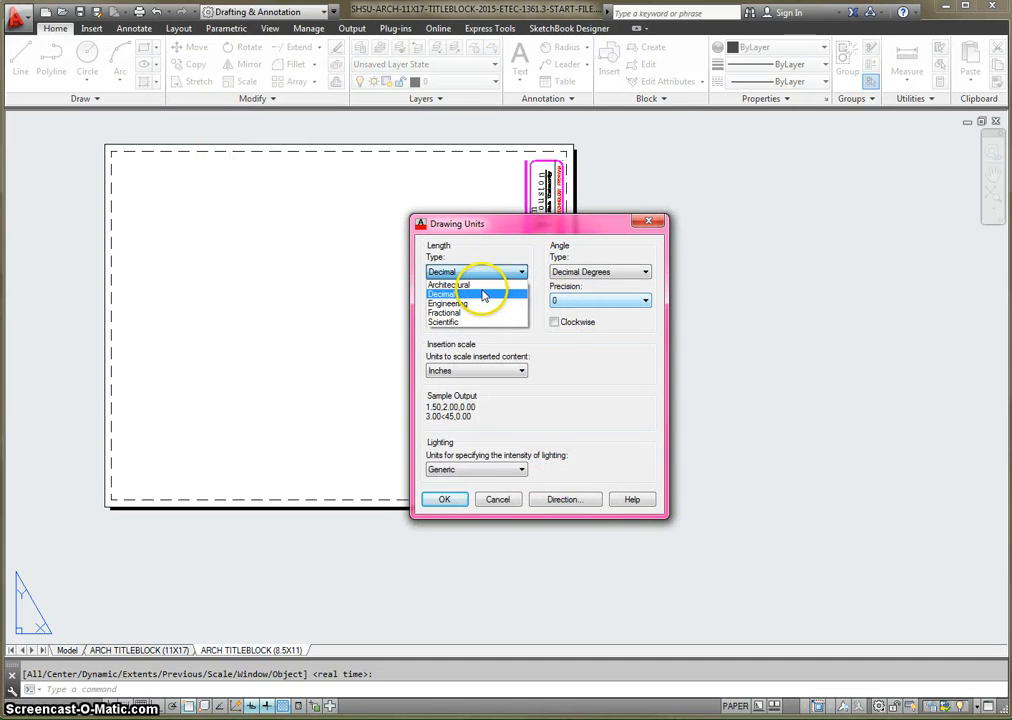
pyautogui.click(483, 295)
pyautogui.click(481, 272)
pyautogui.click(482, 285)
pyautogui.click(490, 301)
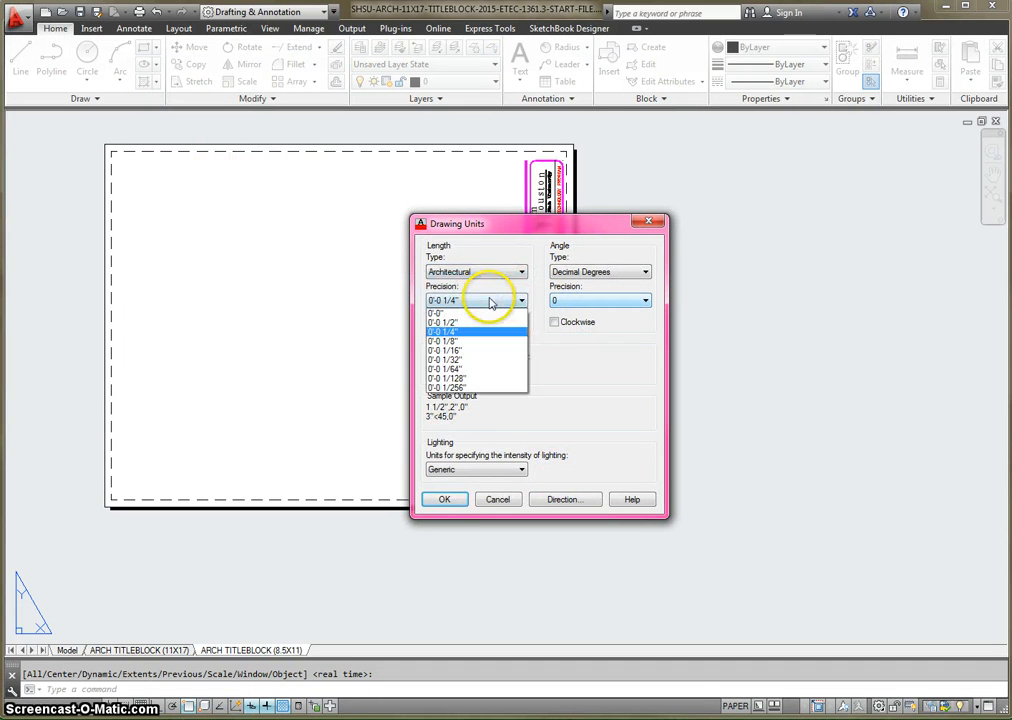
pyautogui.click(478, 314)
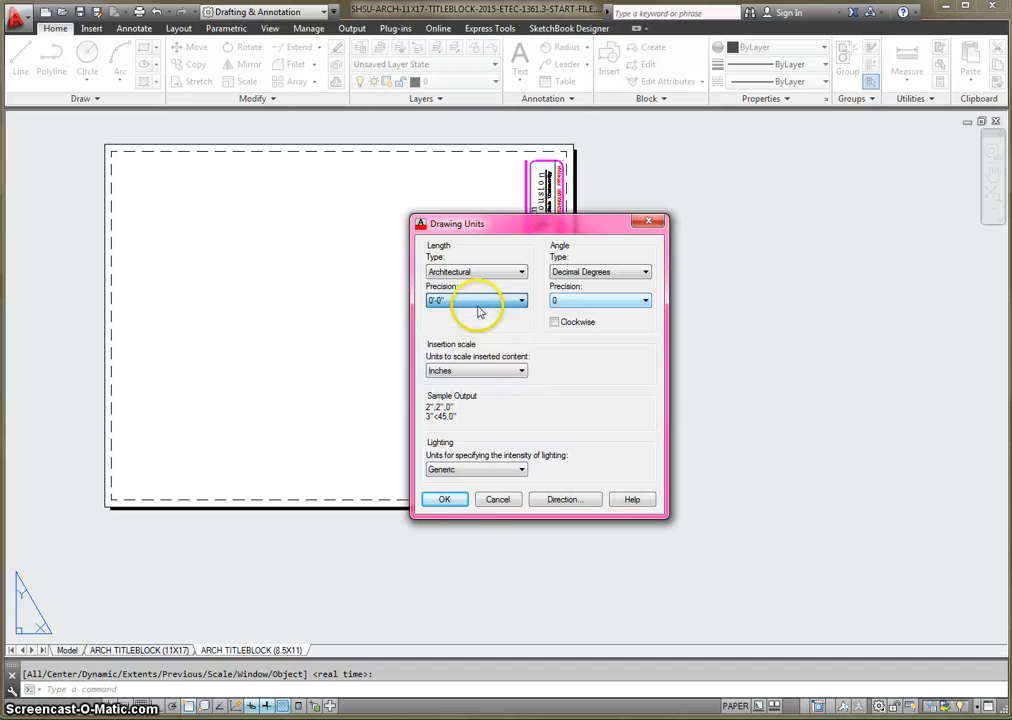
pyautogui.click(452, 500)
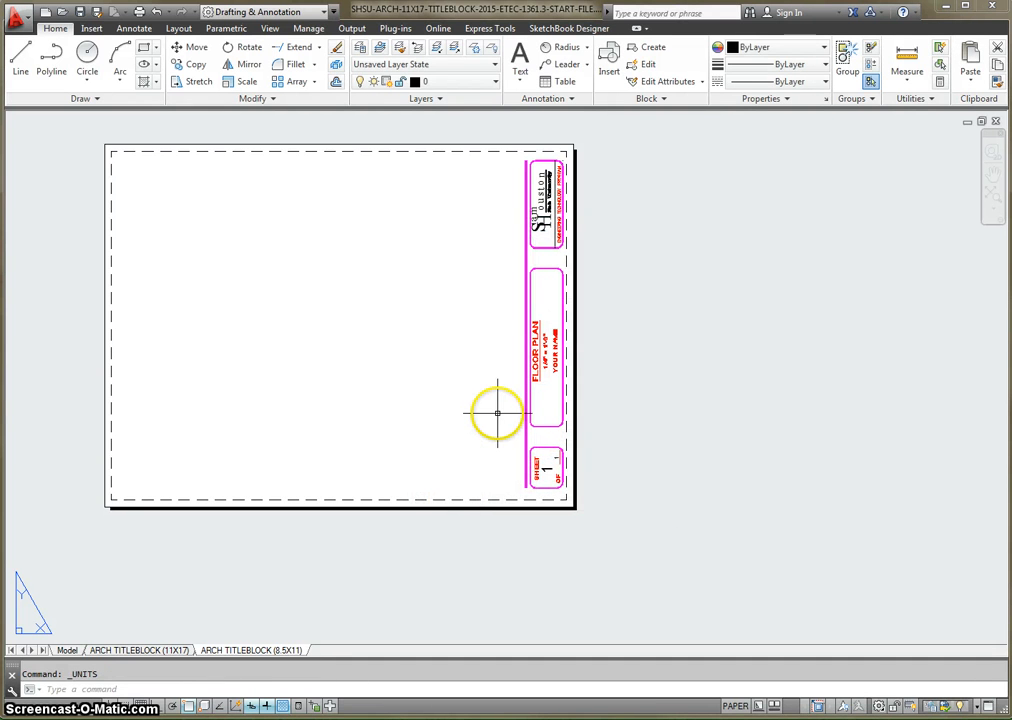
# - Check the drawing's lineweight settings for the listing units, lineweight display and default, and accept them
pyautogui.write('INEWEIGHT')
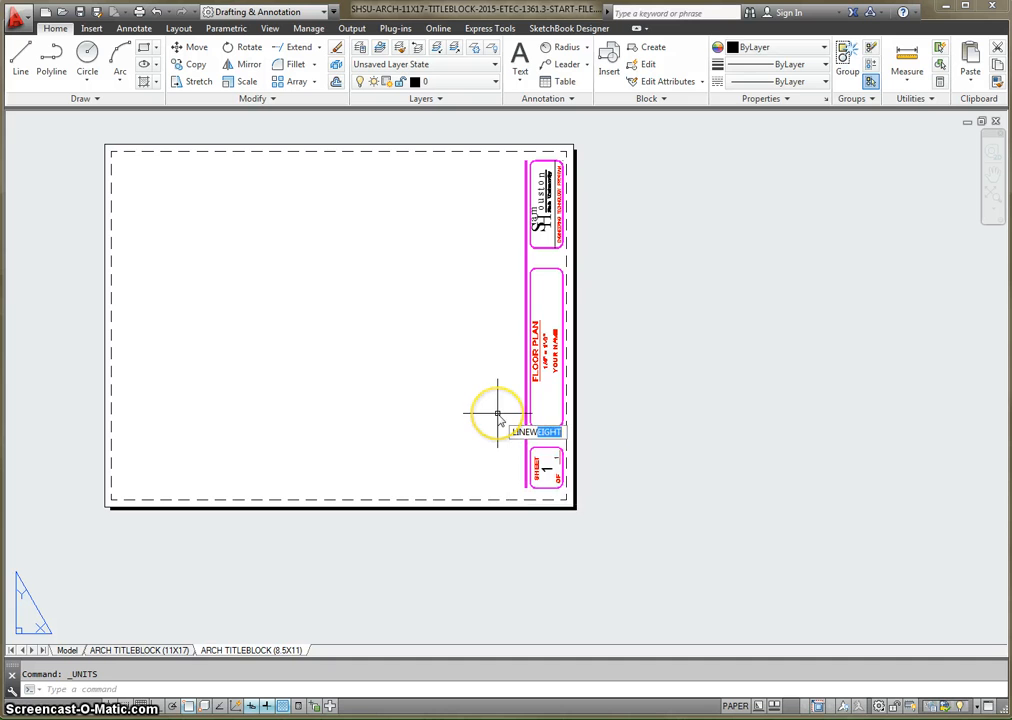
pyautogui.press('Return')
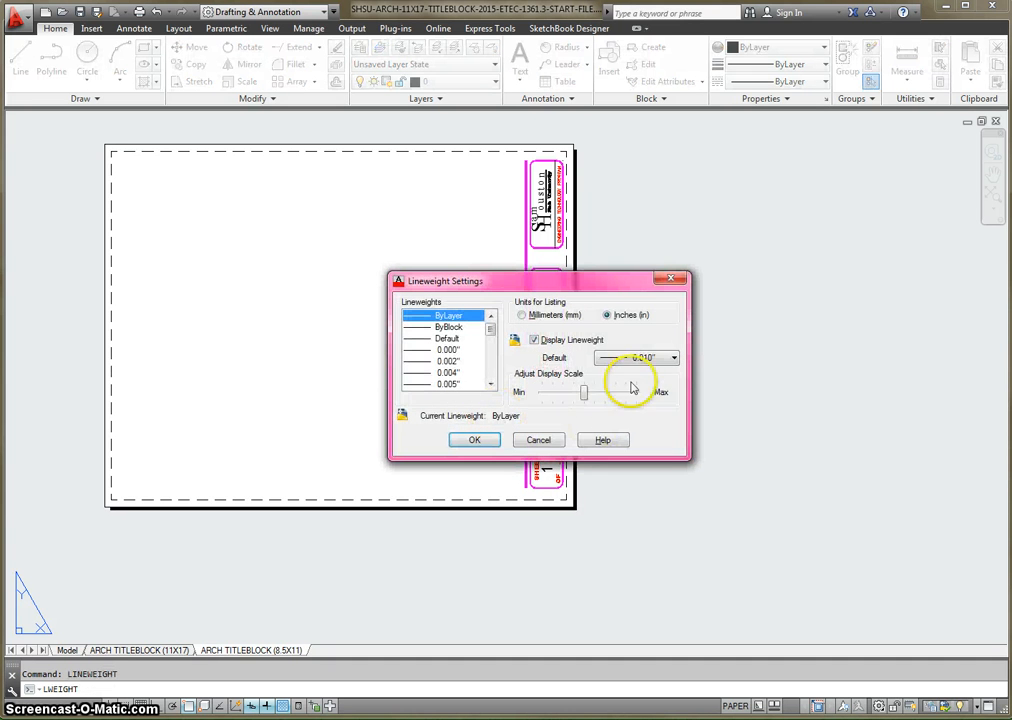
pyautogui.click(472, 442)
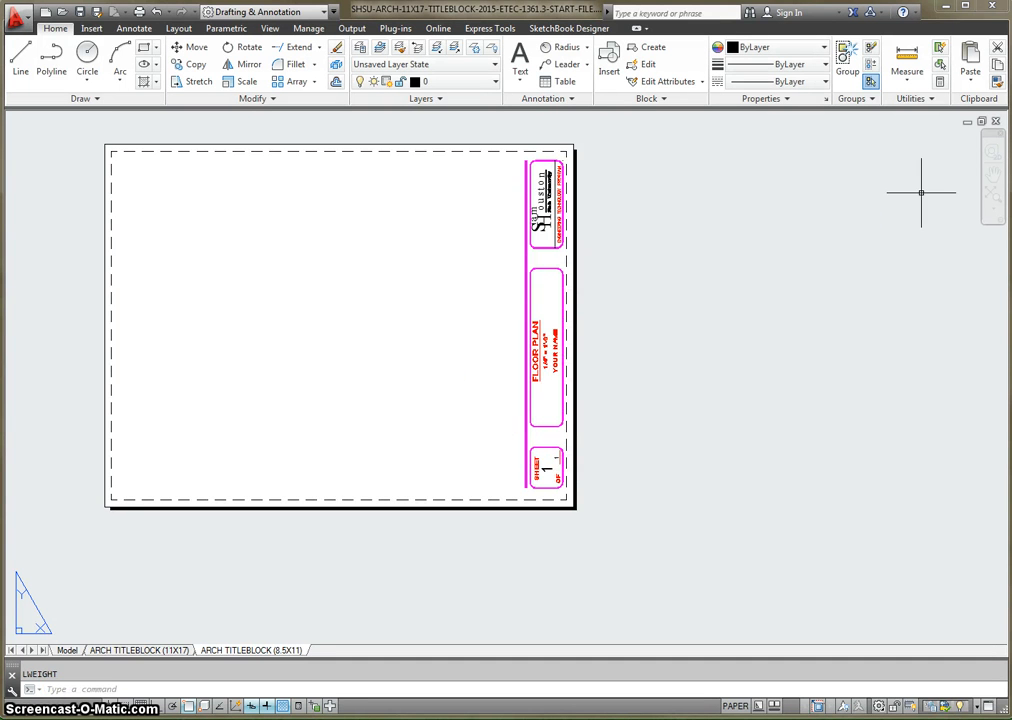
pyautogui.click(411, 293)
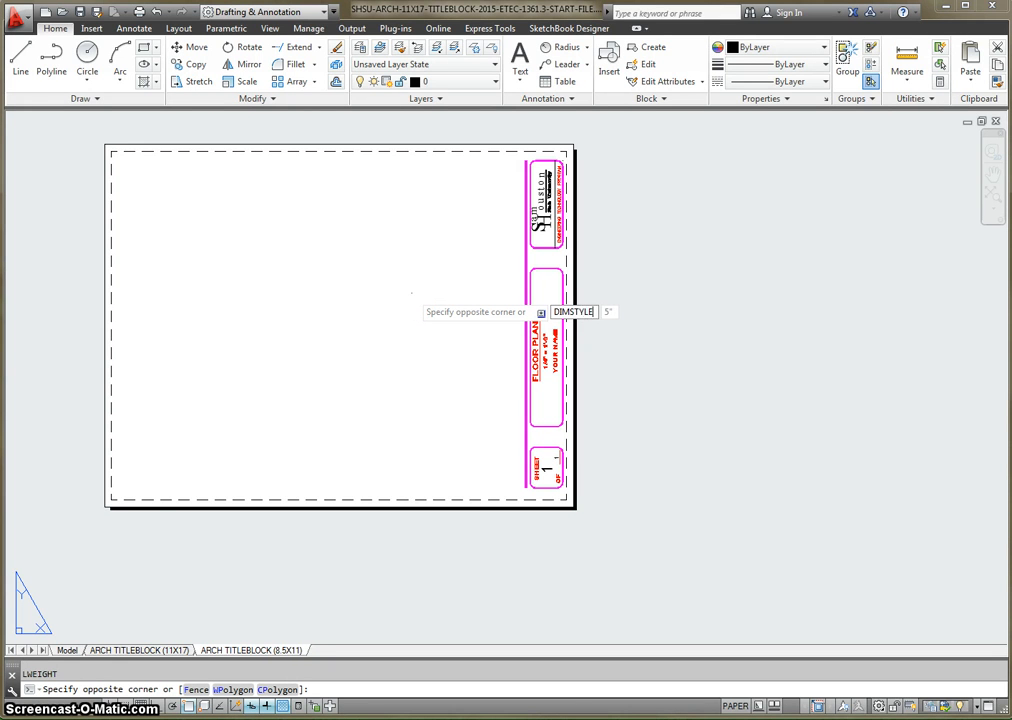
pyautogui.press('Return')
pyautogui.press('Escape')
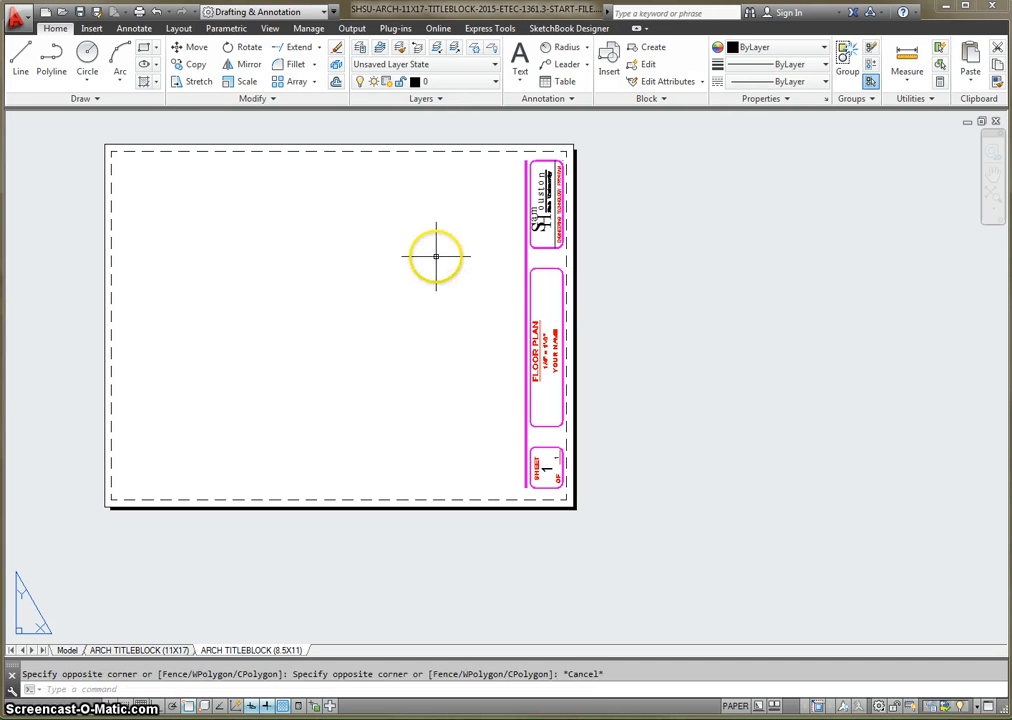
pyautogui.press('Escape')
# - Modify the Standard dimension style to use Architectural tick for the dimension arrowheads
pyautogui.write('DIMST')
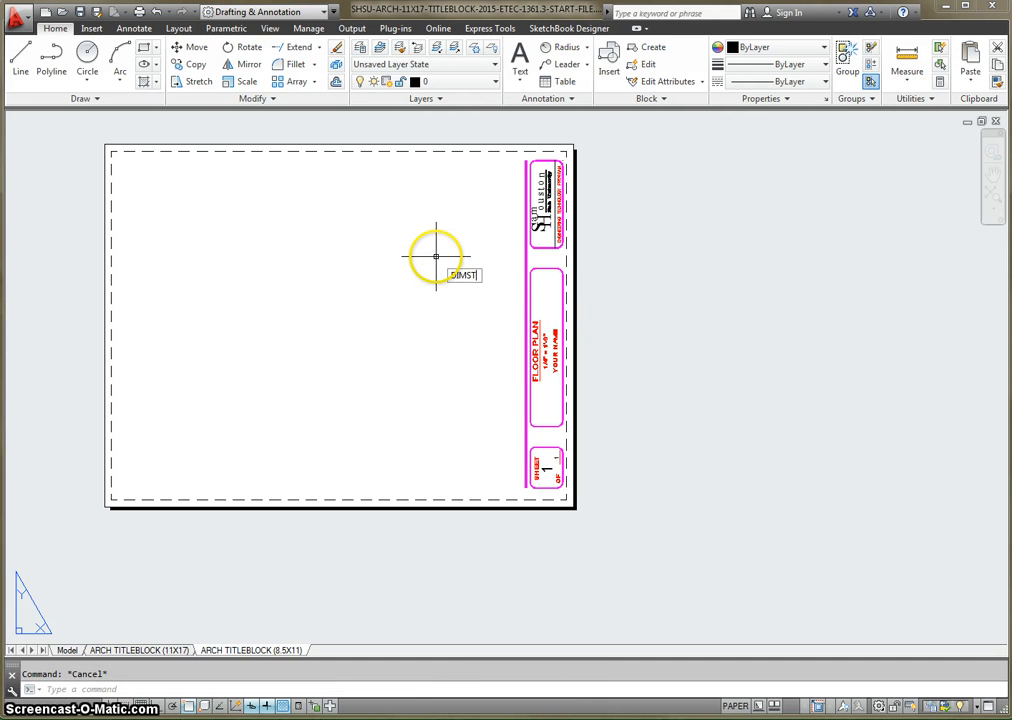
pyautogui.write('Y')
pyautogui.press('Return')
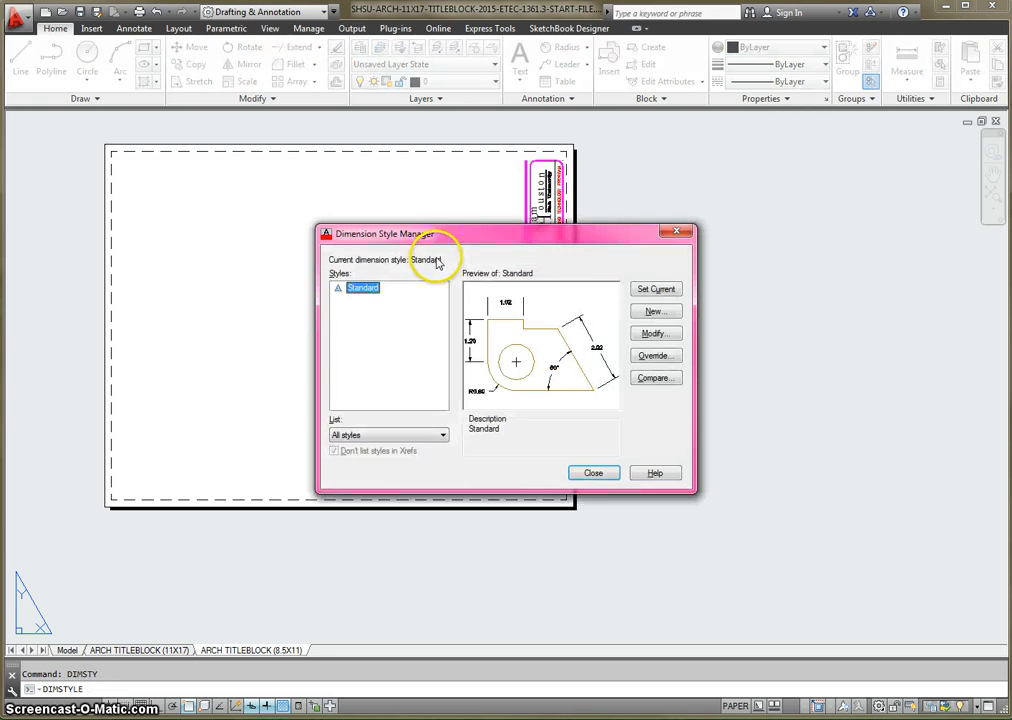
pyautogui.click(655, 334)
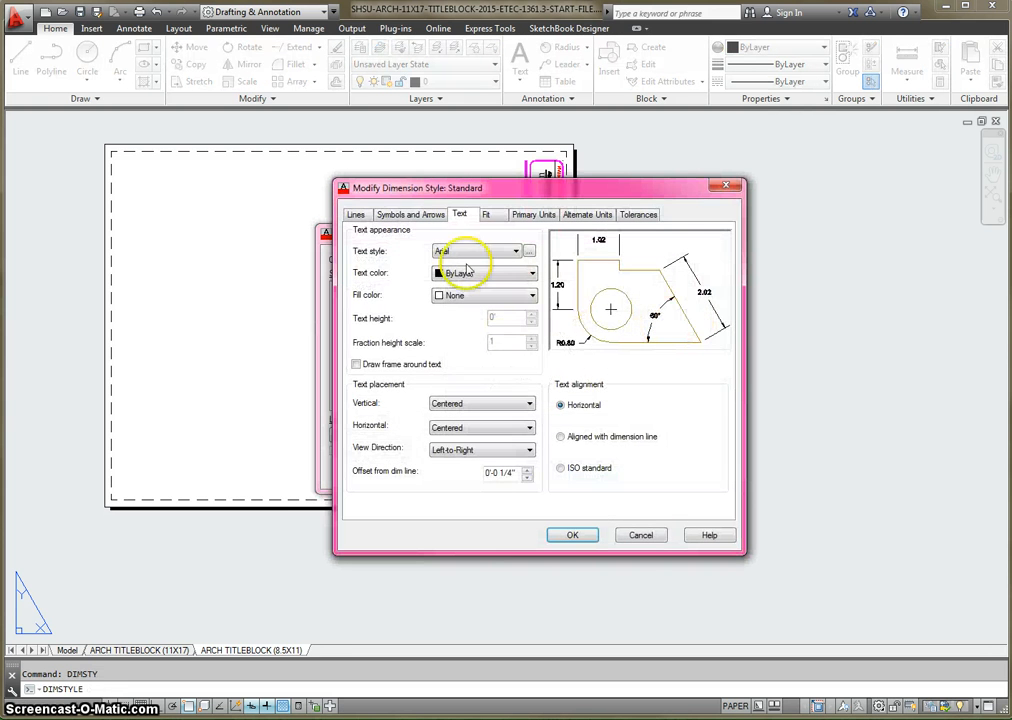
pyautogui.click(356, 215)
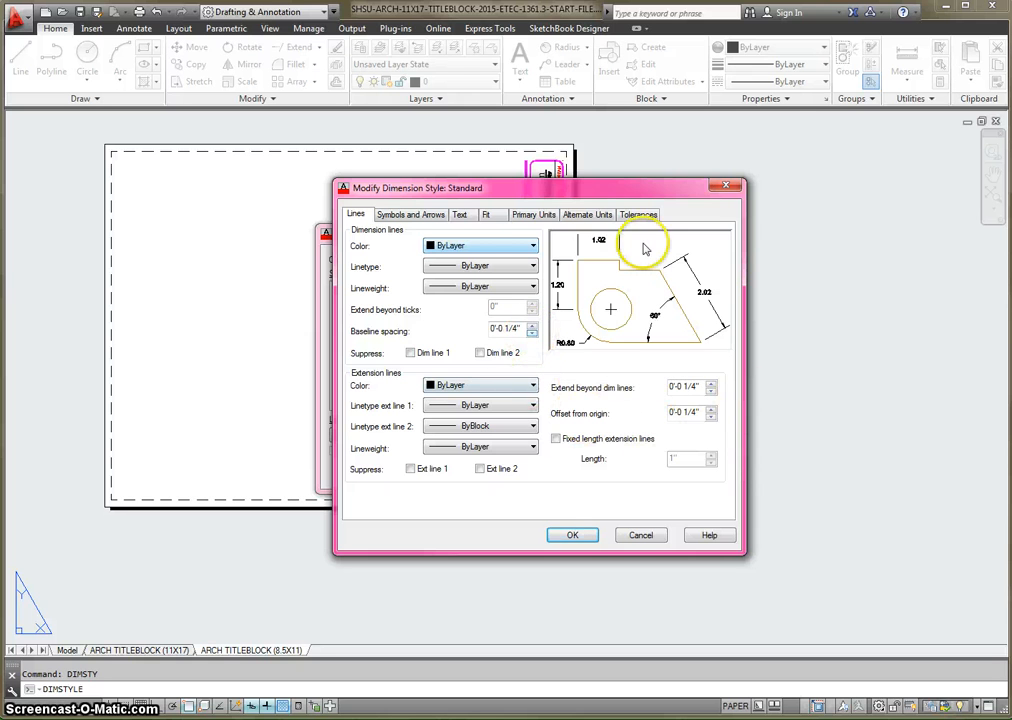
pyautogui.click(433, 216)
pyautogui.click(450, 258)
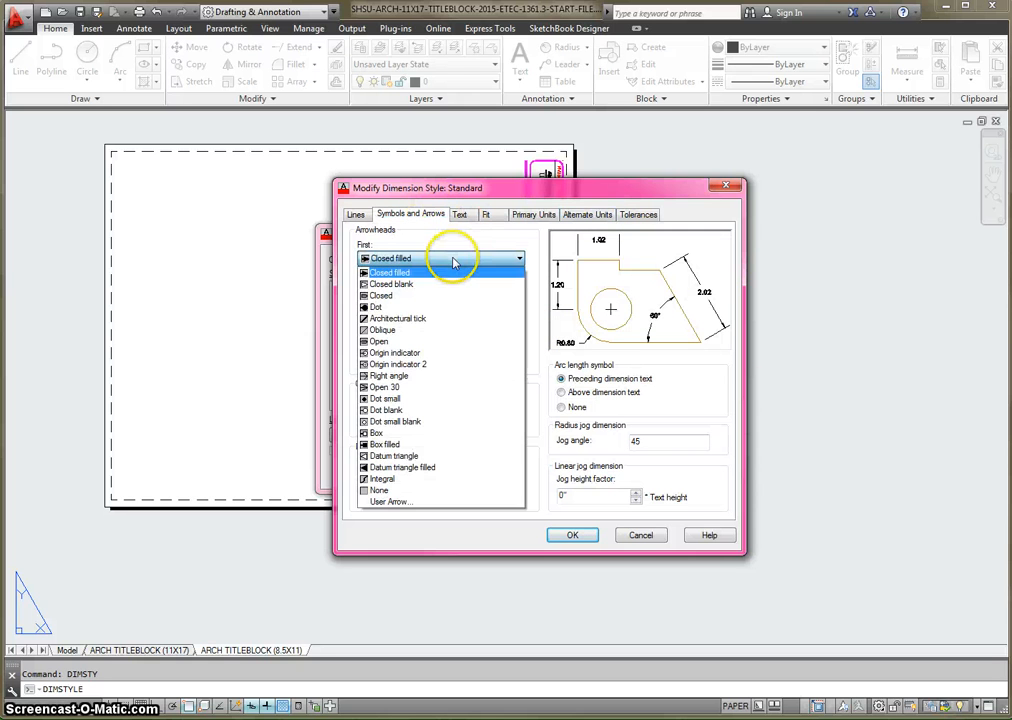
pyautogui.click(416, 320)
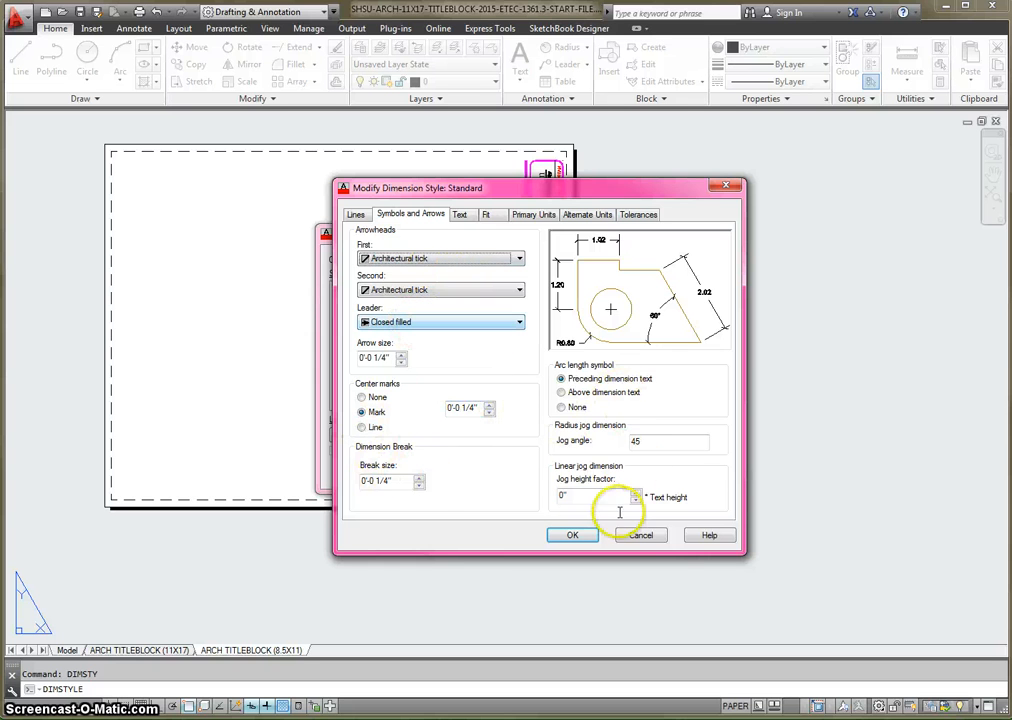
# - Create a new text style named ARCH from the Standard dimension style's text settings
pyautogui.click(466, 219)
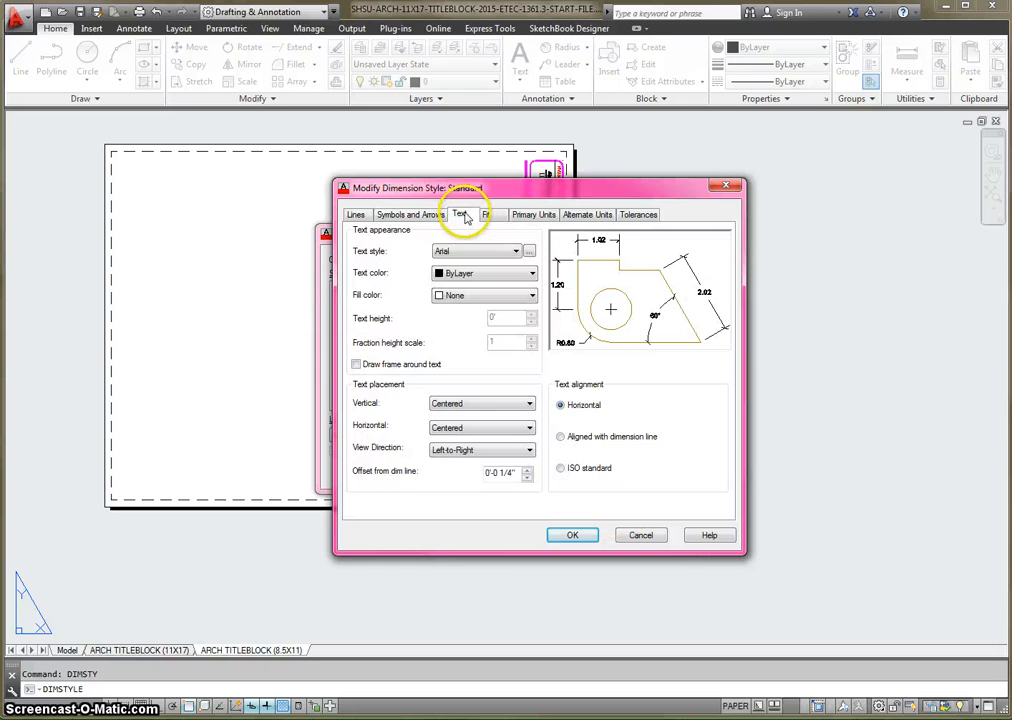
pyautogui.click(537, 254)
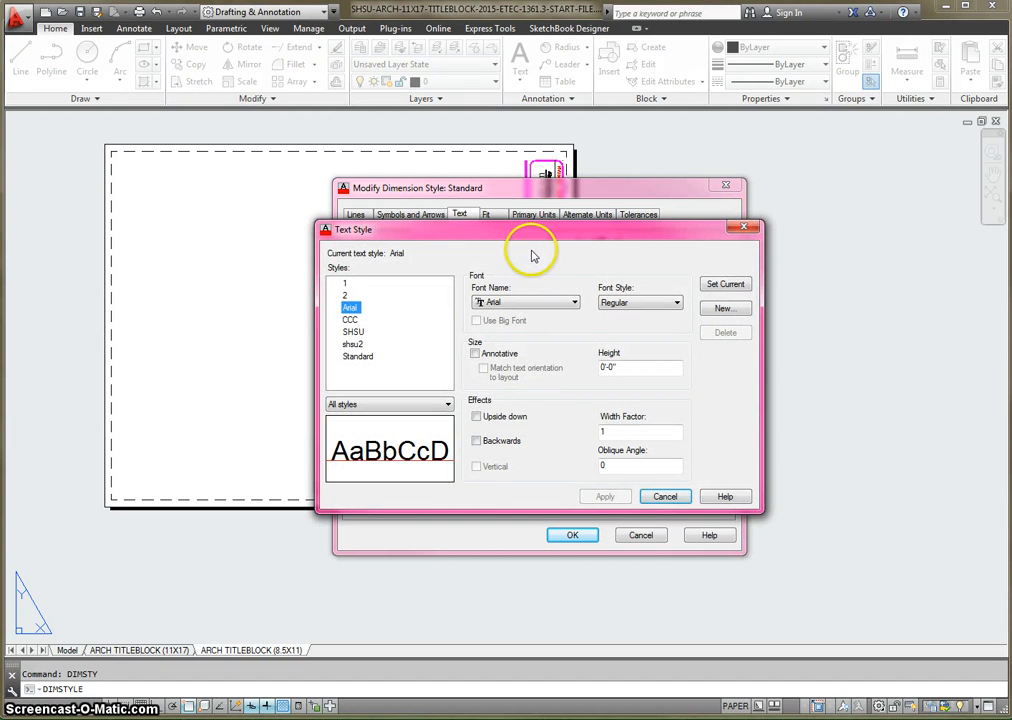
pyautogui.click(720, 308)
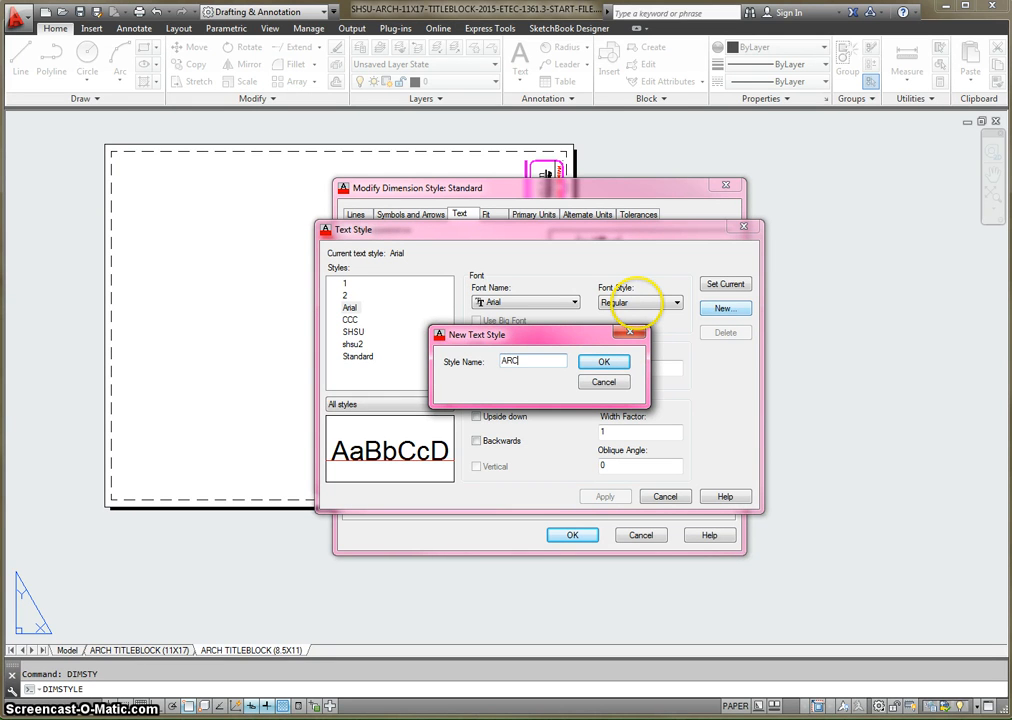
pyautogui.write('ARCH')
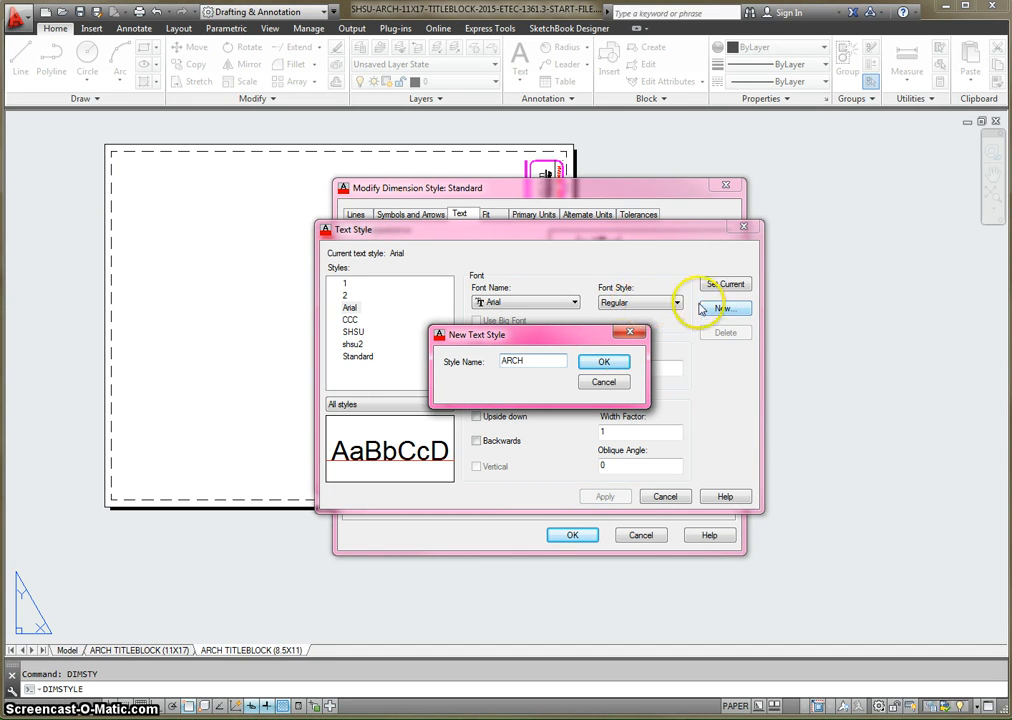
pyautogui.click(604, 361)
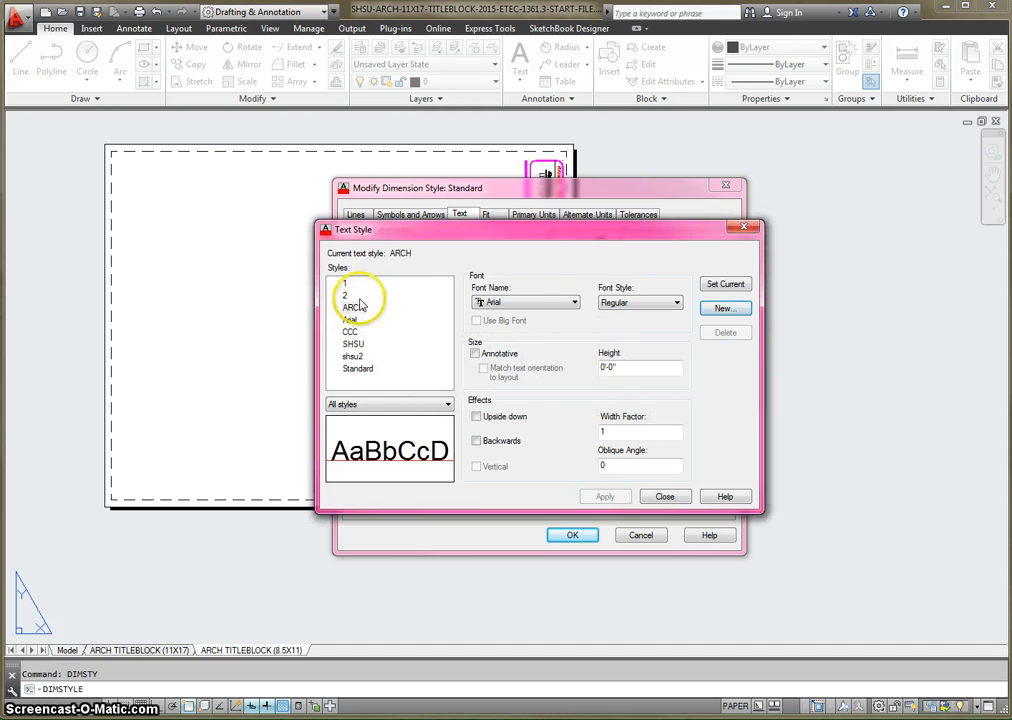
# - Set the ARCH text style's font to CityBlueprint and apply the change
pyautogui.click(573, 302)
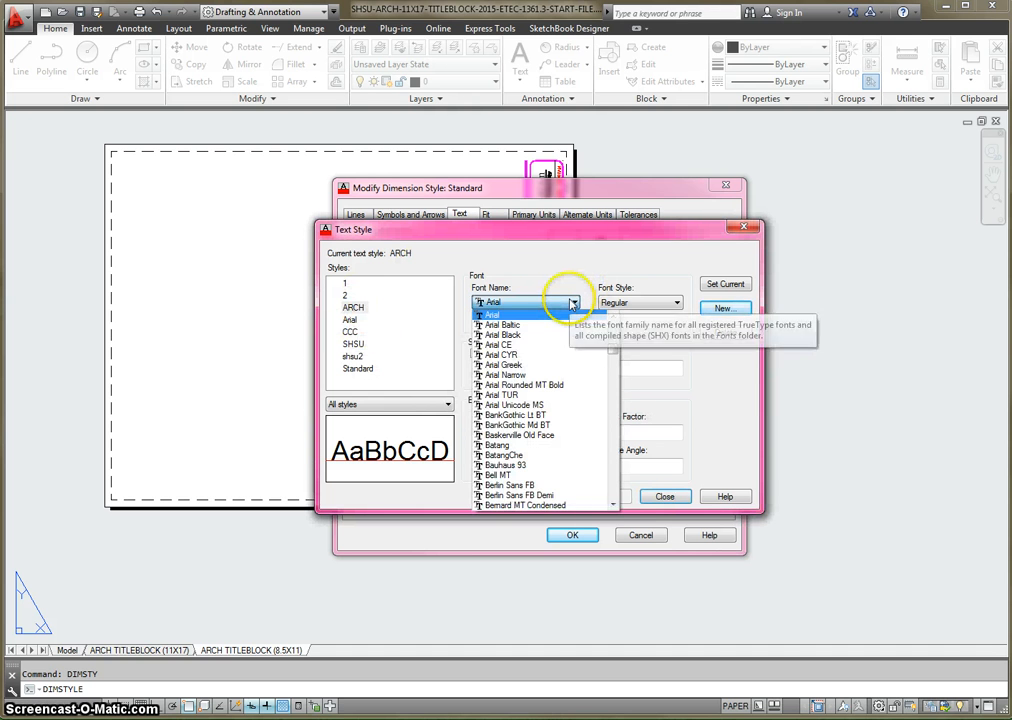
pyautogui.write('ci')
pyautogui.click(556, 314)
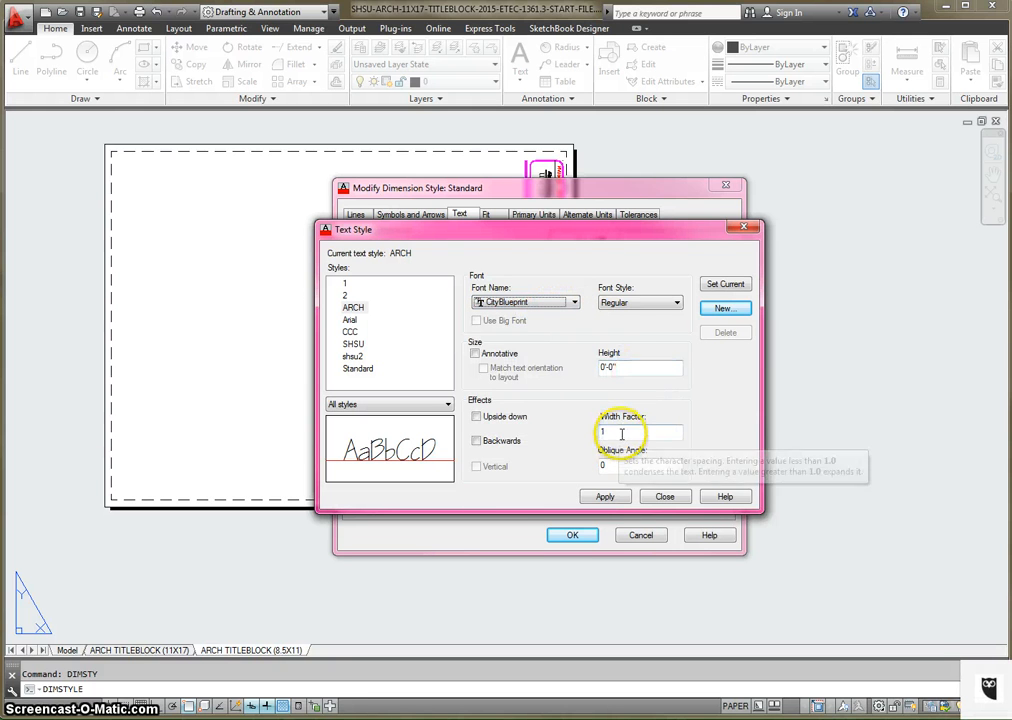
pyautogui.click(605, 498)
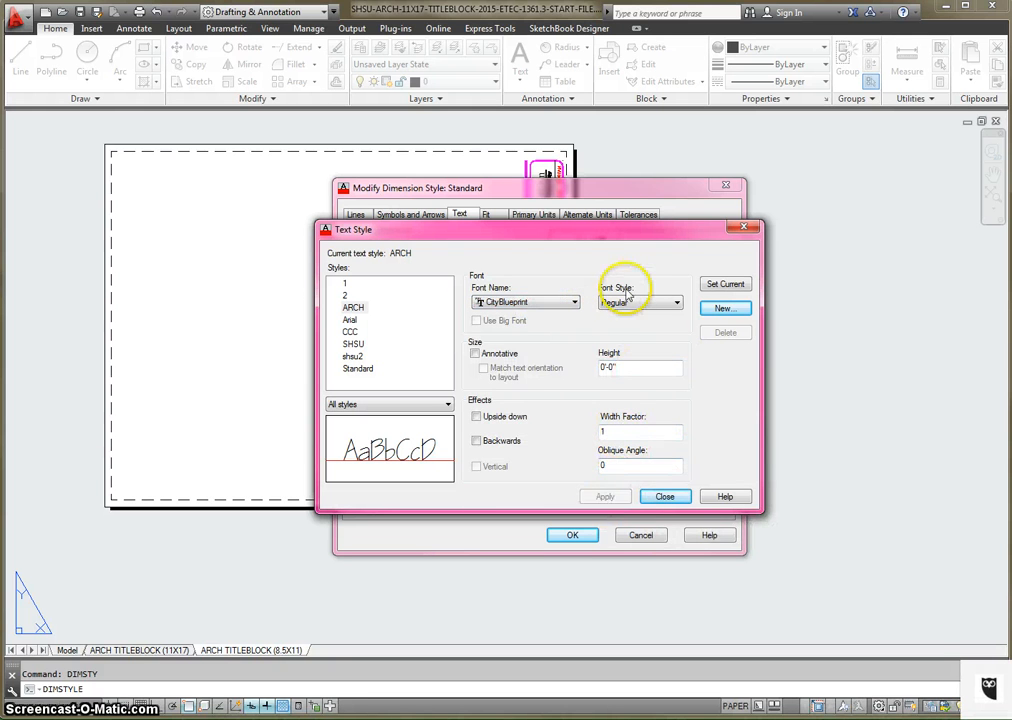
# - Assign the ARCH text style to the Standard dimension style's text and align the text with the dimension line
pyautogui.click(665, 497)
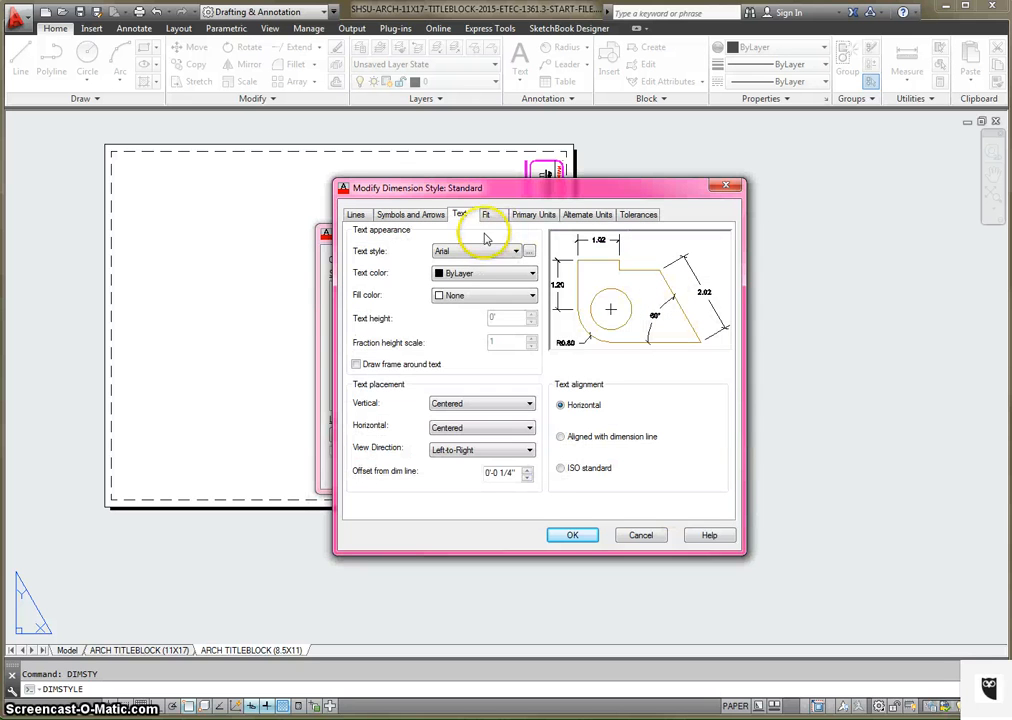
pyautogui.click(516, 251)
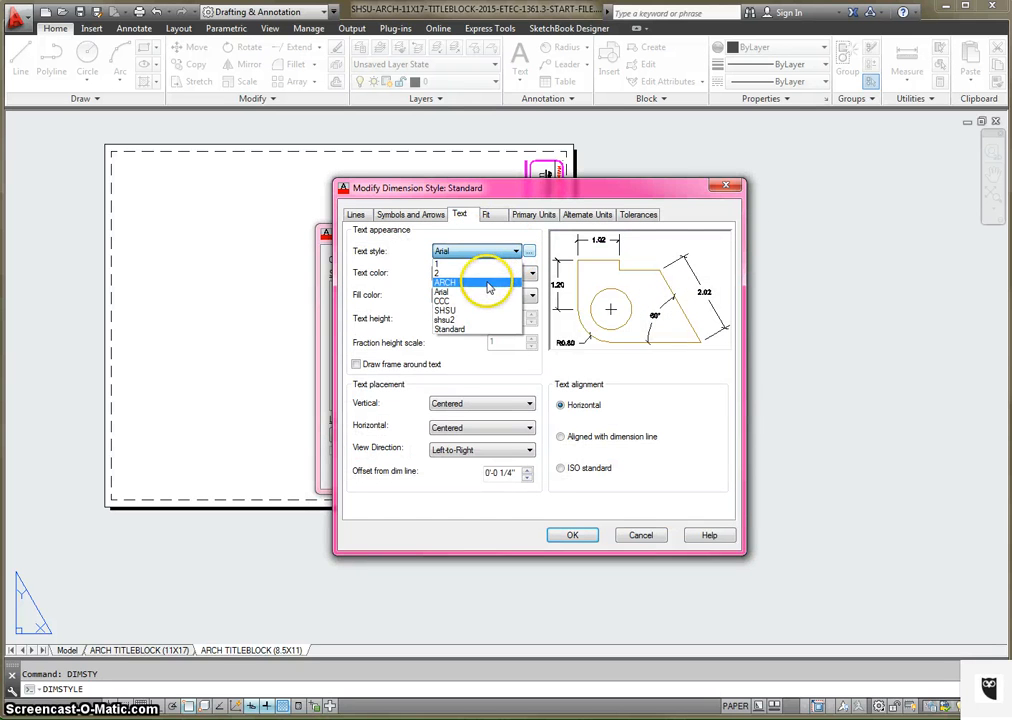
pyautogui.click(525, 263)
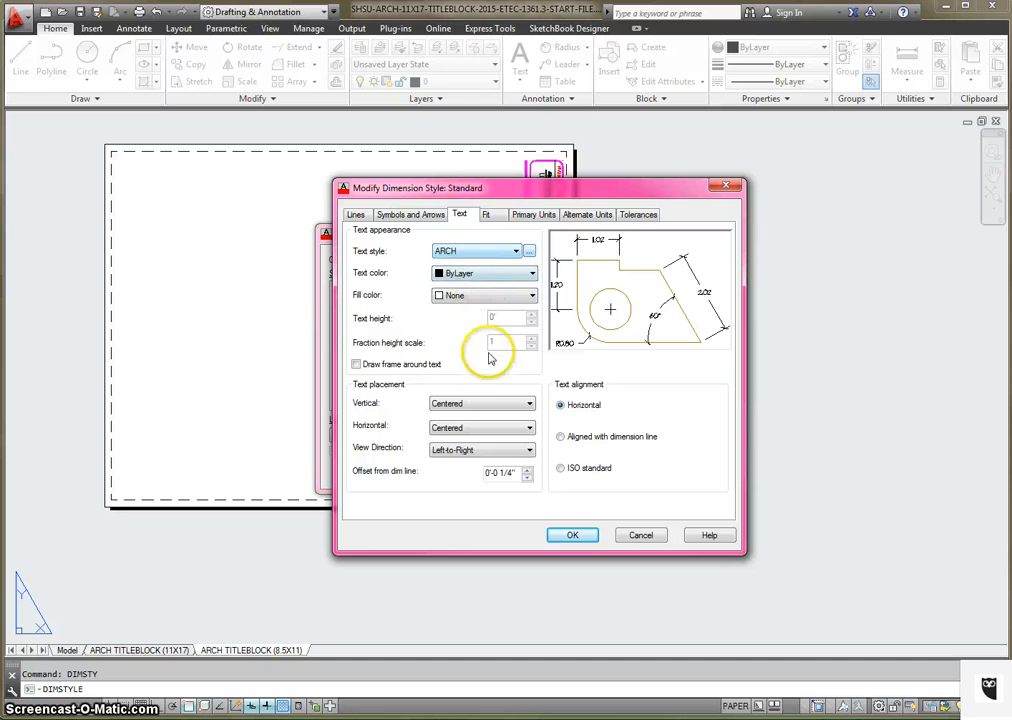
pyautogui.click(562, 438)
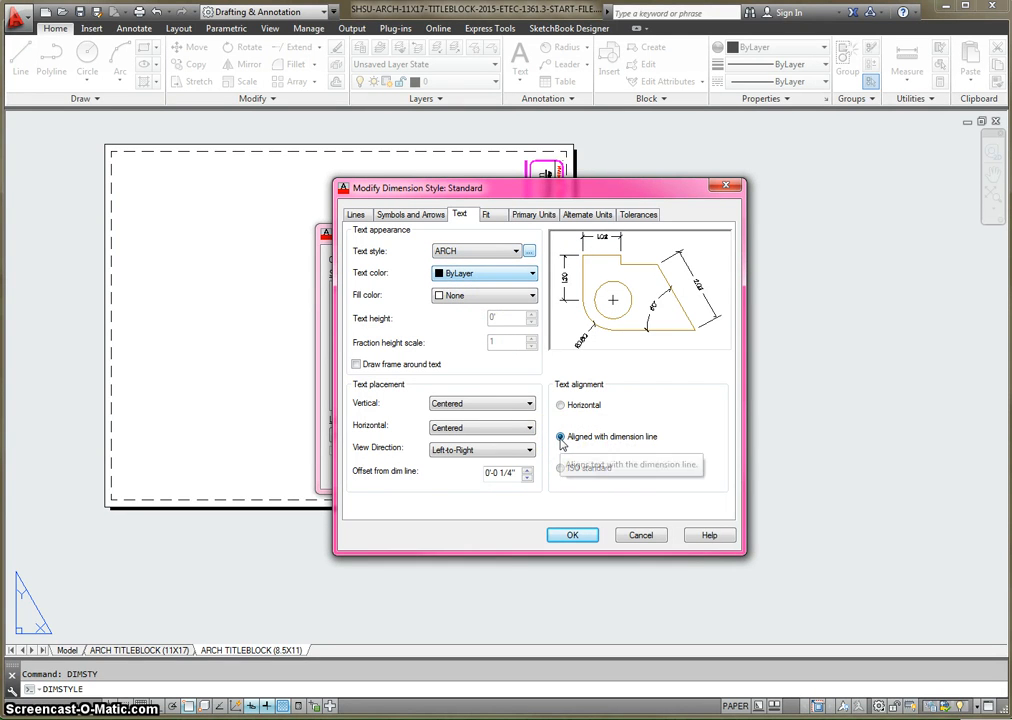
# - Set the dimension style's primary linear units to Architectural format with a precision of 0'-0"
pyautogui.click(488, 216)
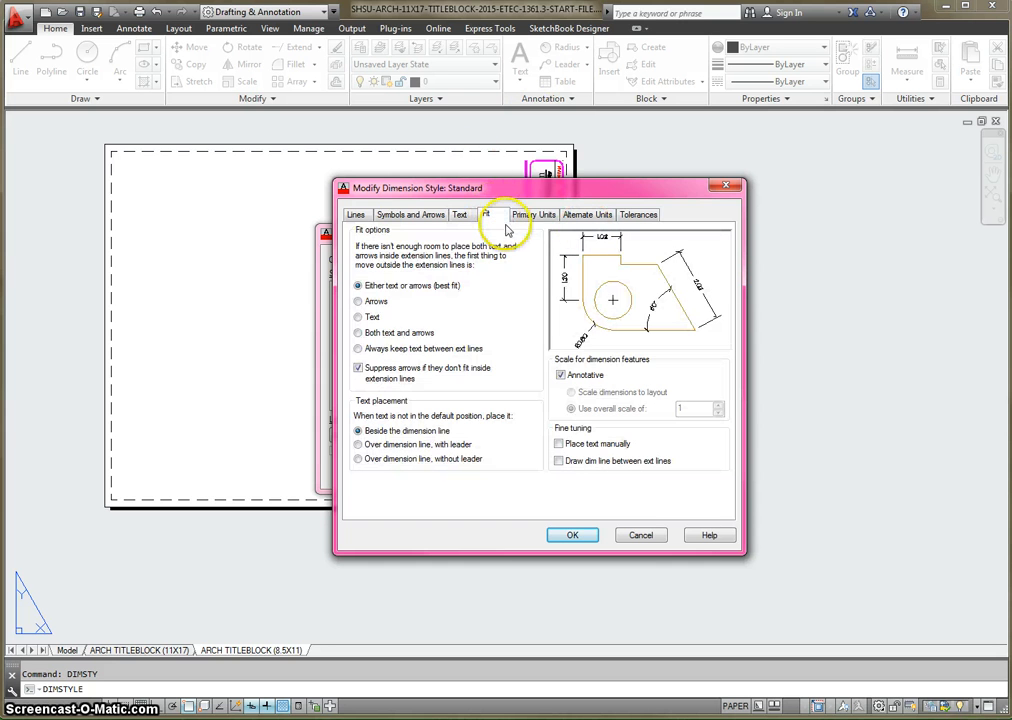
pyautogui.click(533, 216)
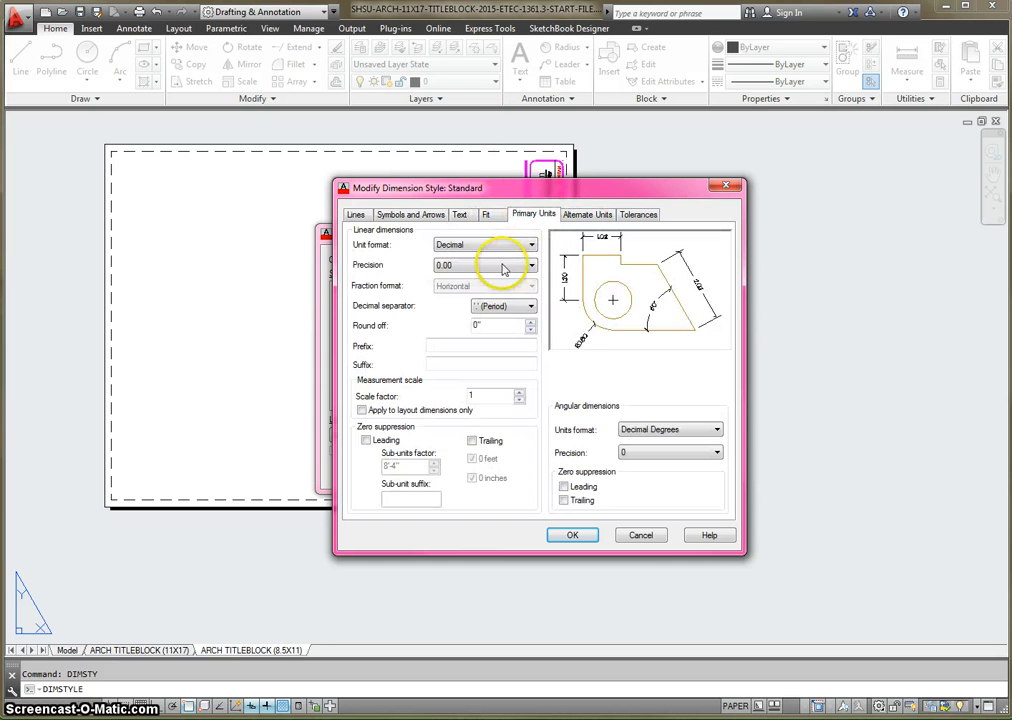
pyautogui.click(514, 246)
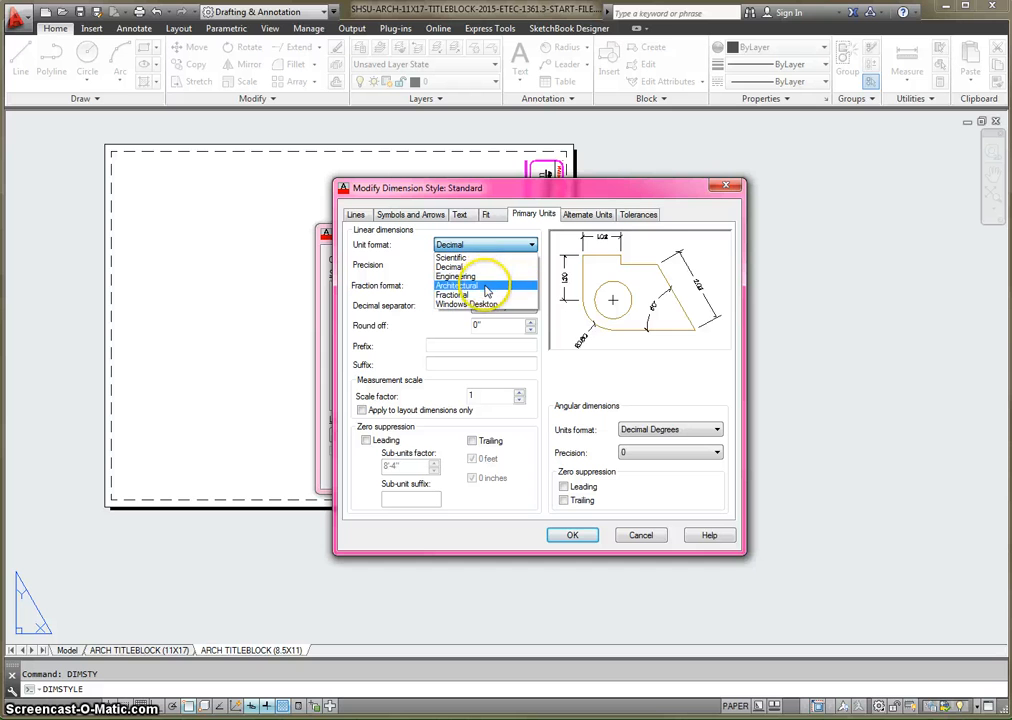
pyautogui.click(486, 286)
pyautogui.click(487, 266)
pyautogui.click(486, 278)
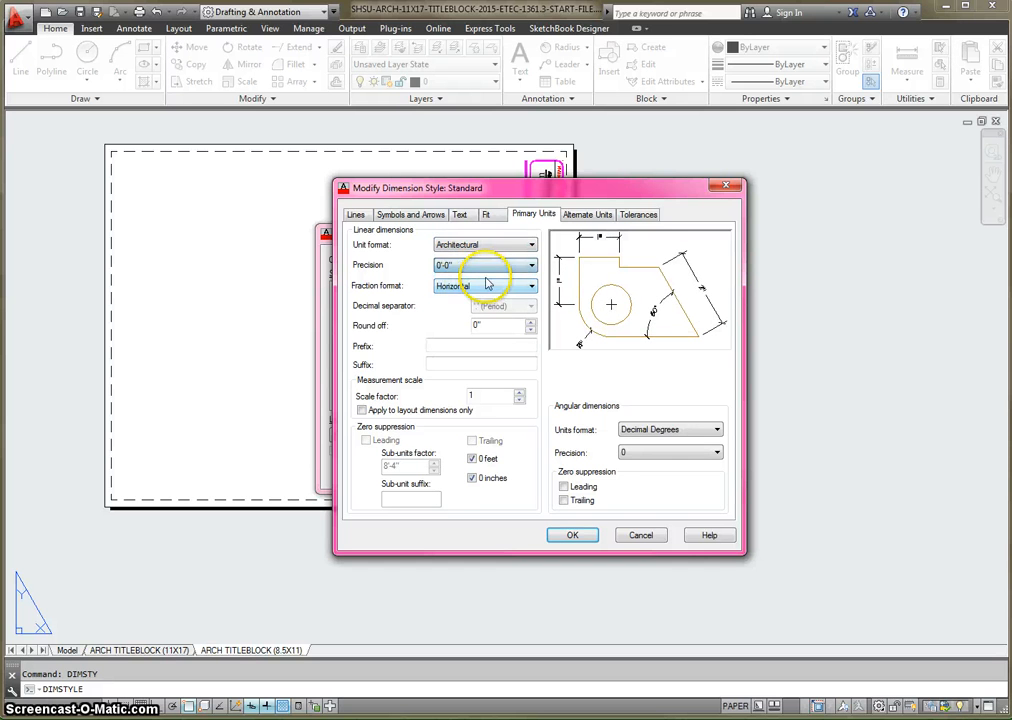
# - Accept the dimension style modifications and set Standard as the current dimension style
pyautogui.click(583, 216)
pyautogui.click(638, 214)
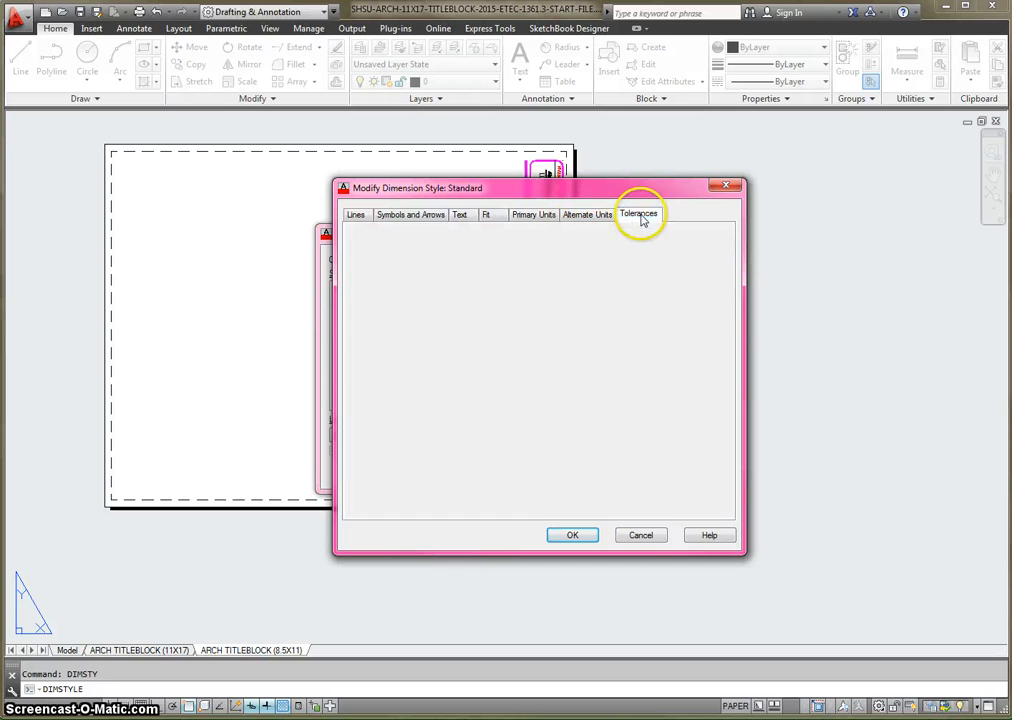
pyautogui.click(568, 536)
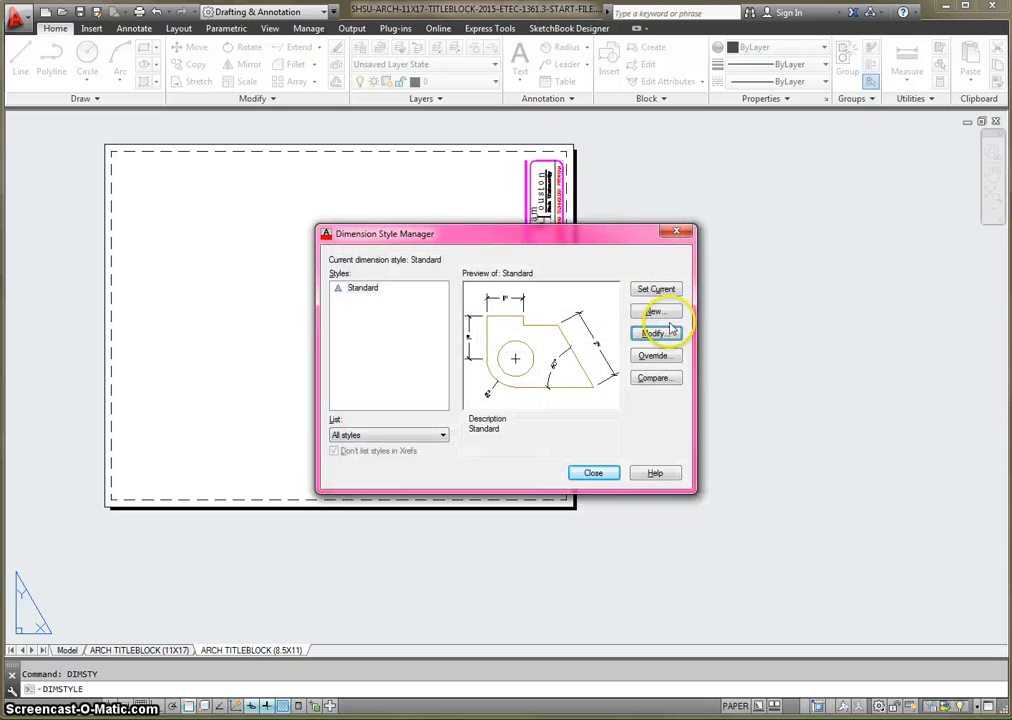
pyautogui.click(650, 290)
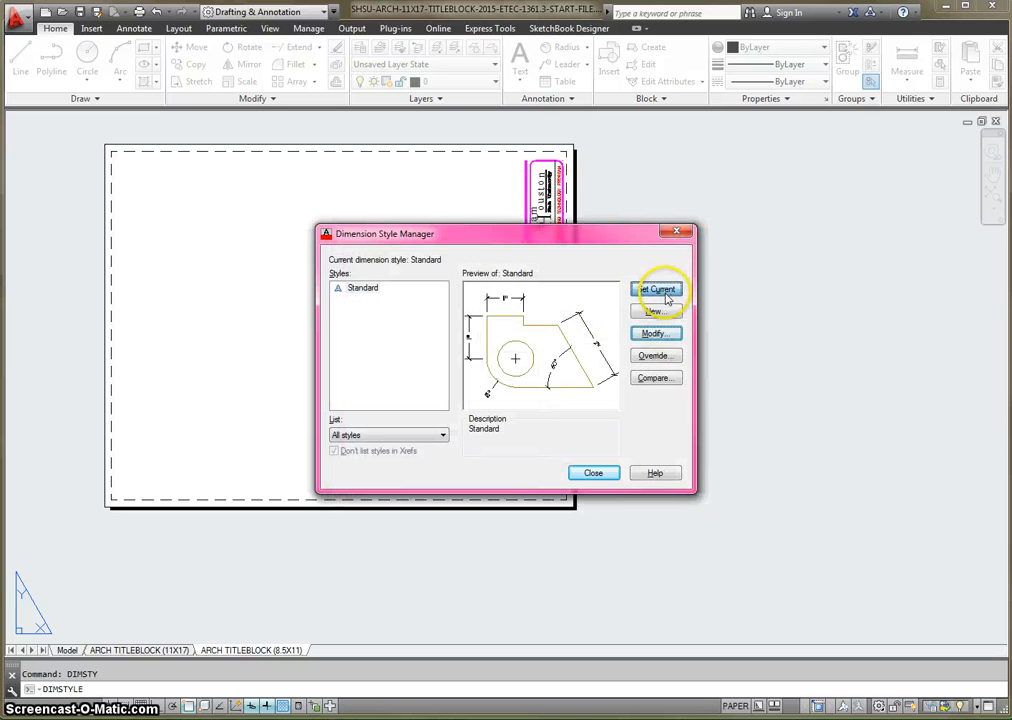
pyautogui.click(596, 474)
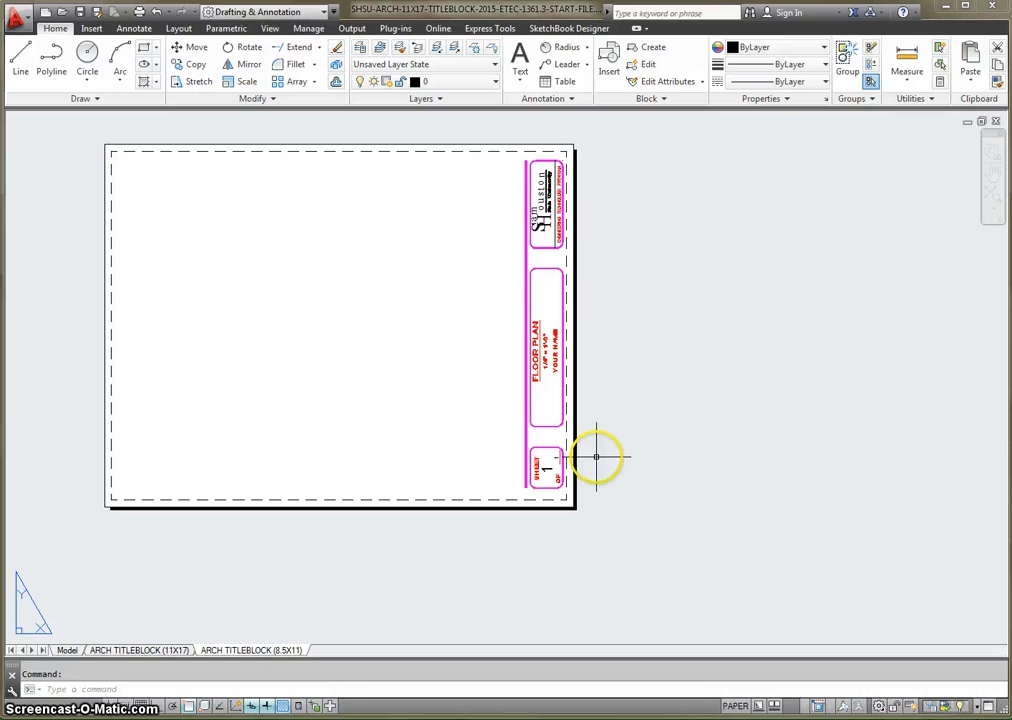
# - Create a new layer named CONCRETE with the color white
pyautogui.write('LAYE')
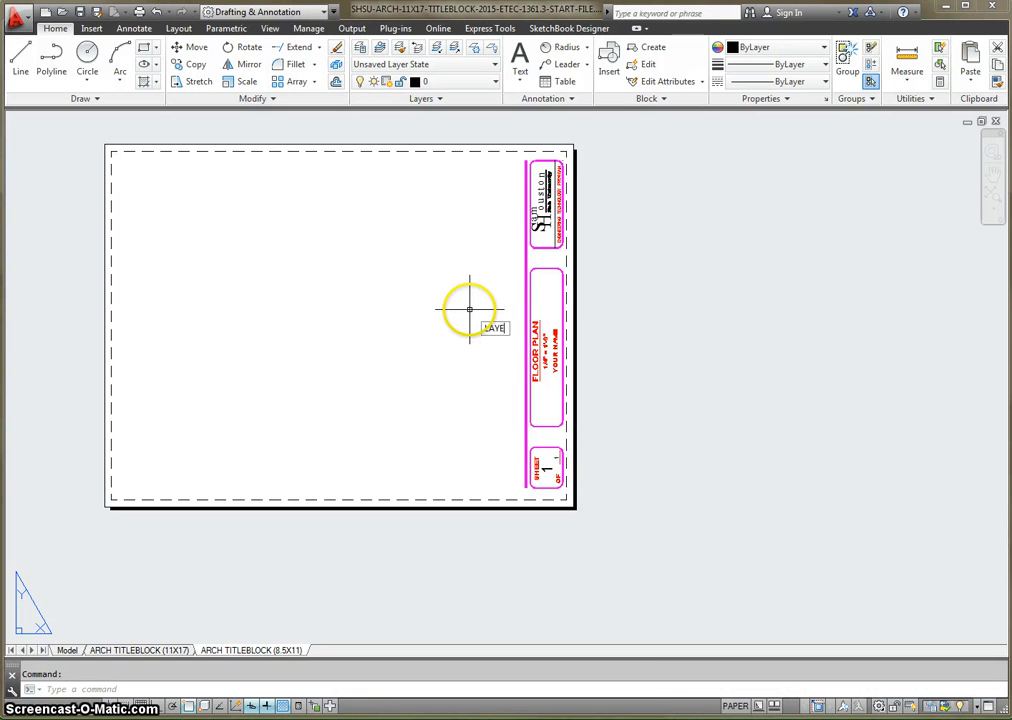
pyautogui.write('R')
pyautogui.press('Return')
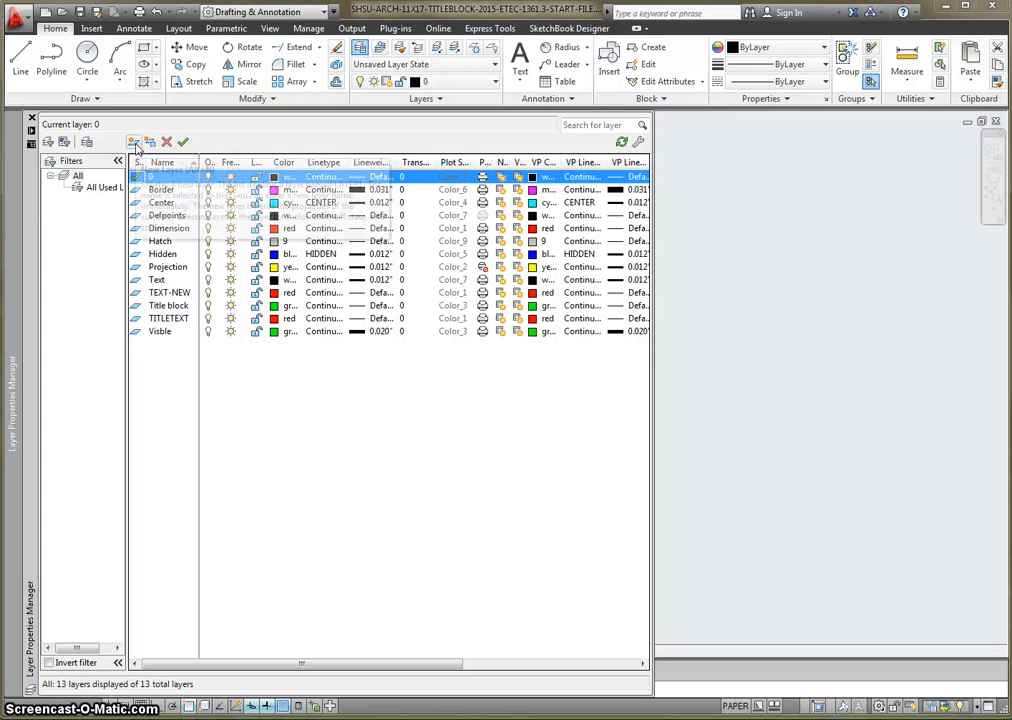
pyautogui.click(134, 143)
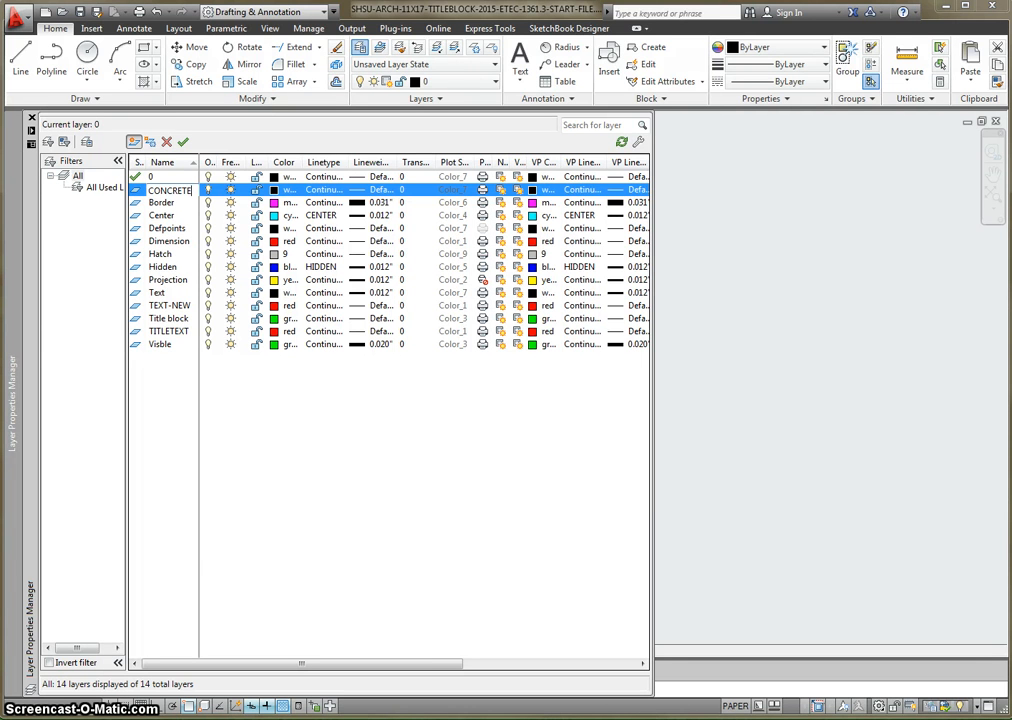
pyautogui.click(274, 189)
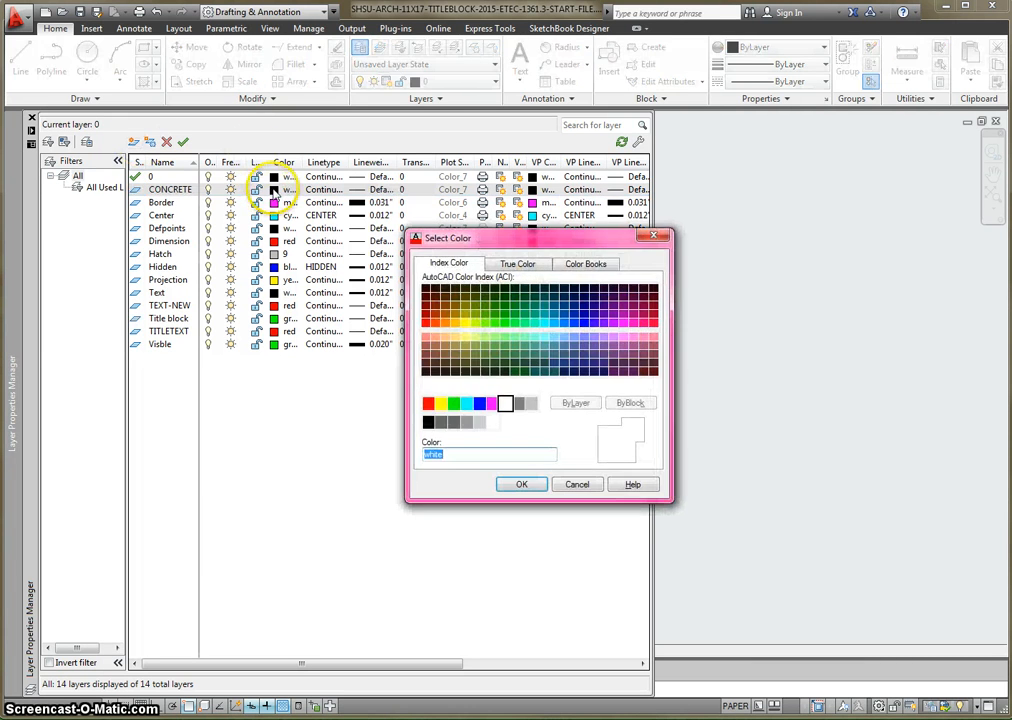
pyautogui.click(506, 403)
pyautogui.click(522, 484)
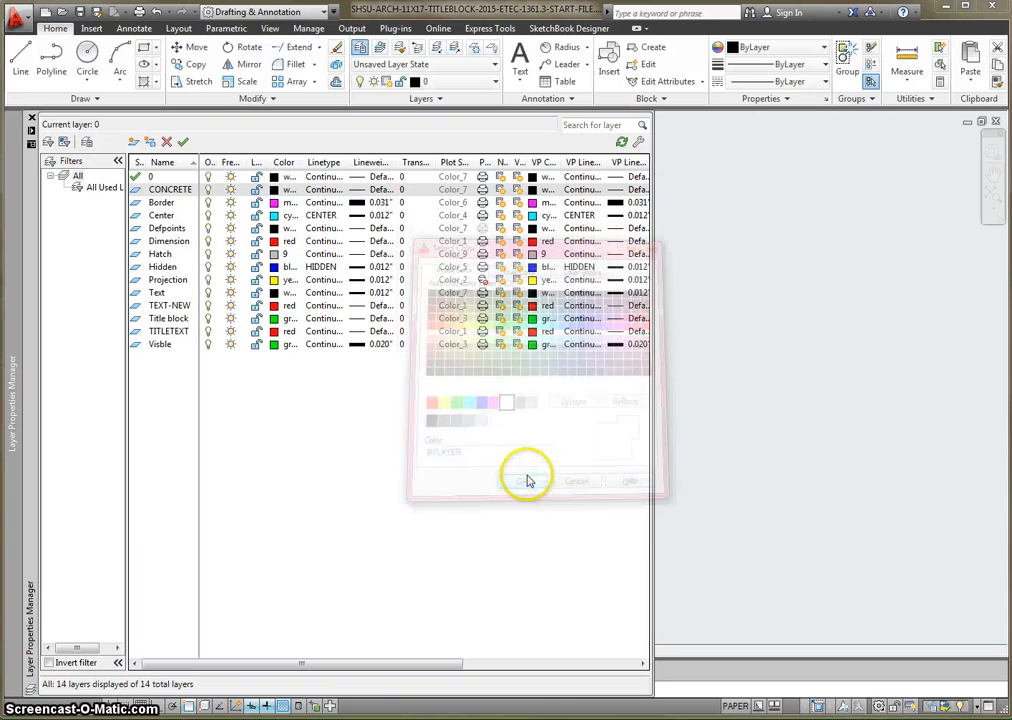
# - Create a new layer named EARTH and set its color to cyan, index color 4
pyautogui.click(133, 142)
pyautogui.write('EARTH')
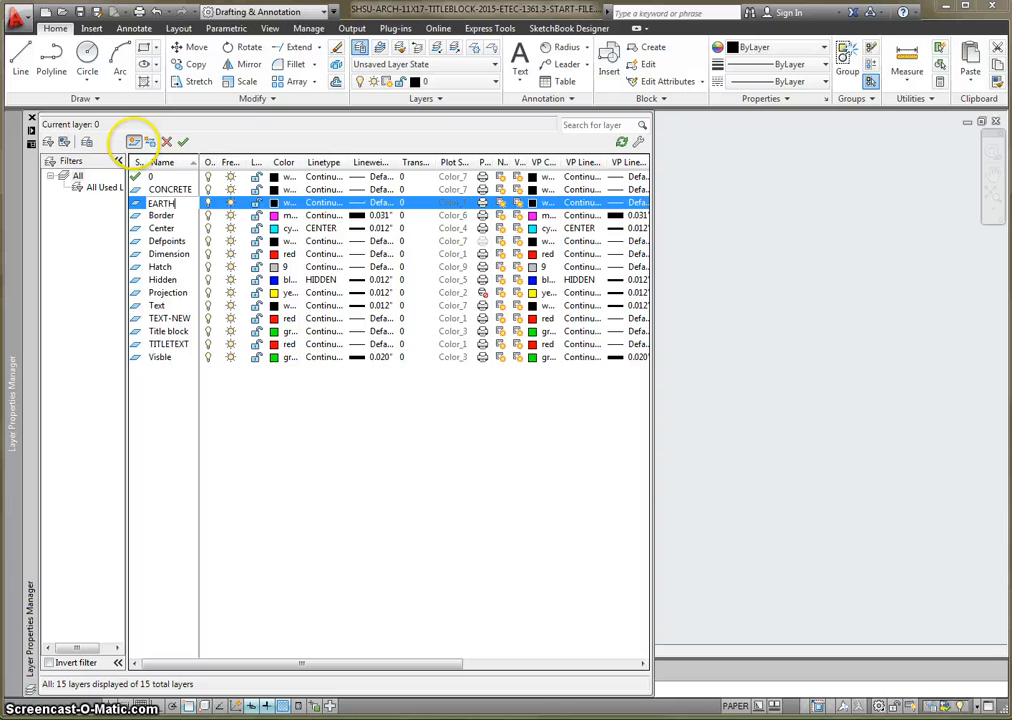
pyautogui.press('Return')
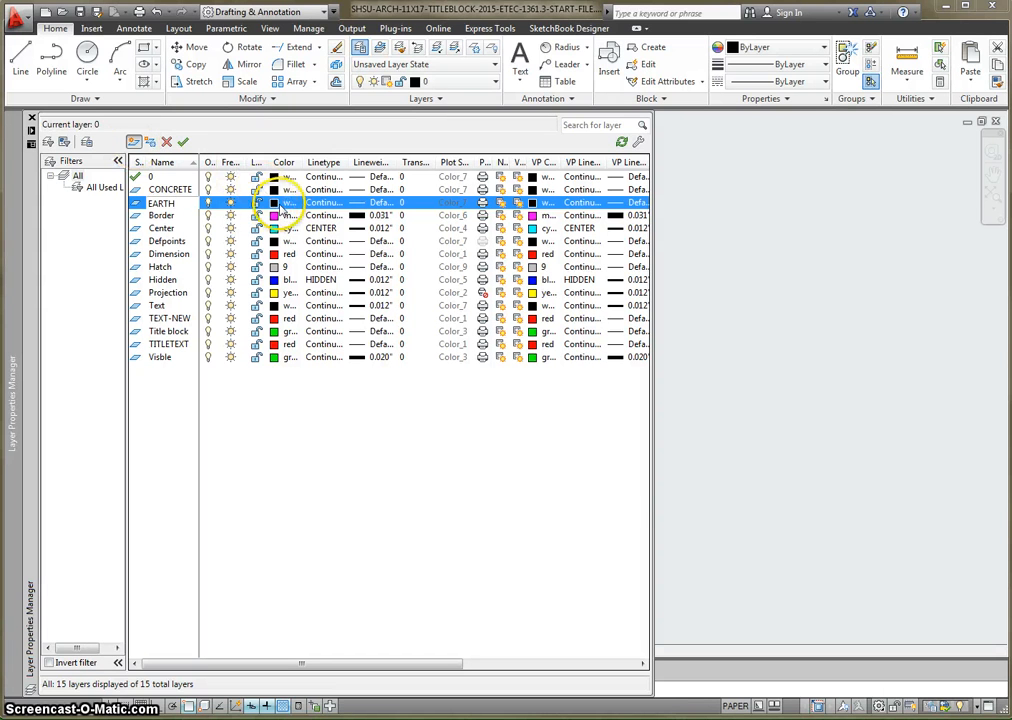
pyautogui.click(276, 203)
pyautogui.click(466, 403)
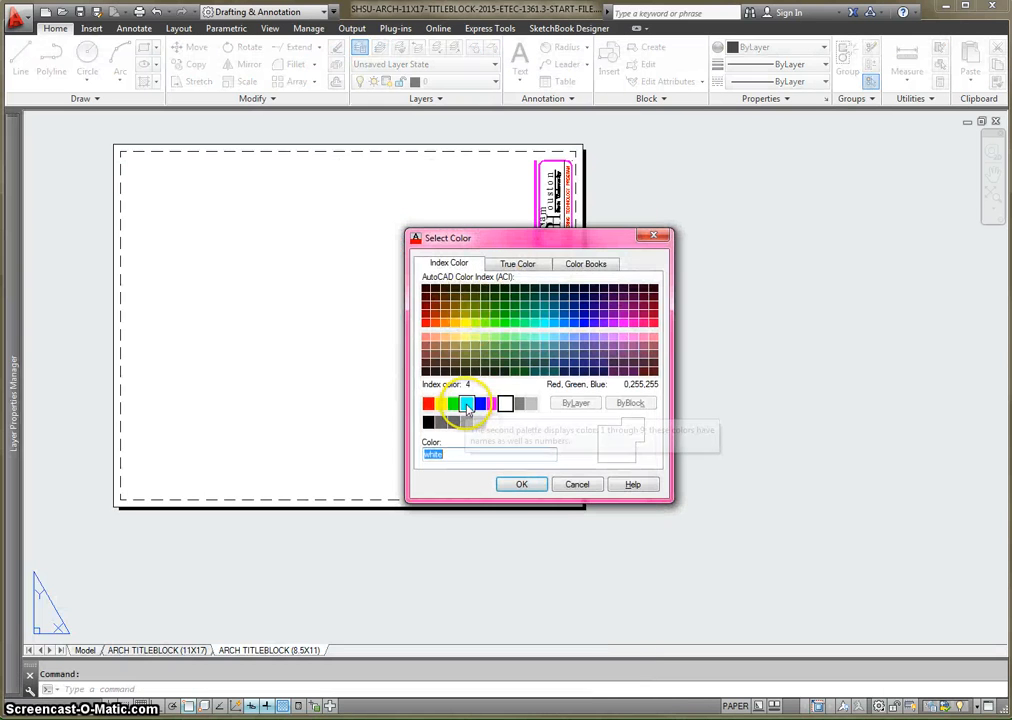
pyautogui.click(518, 484)
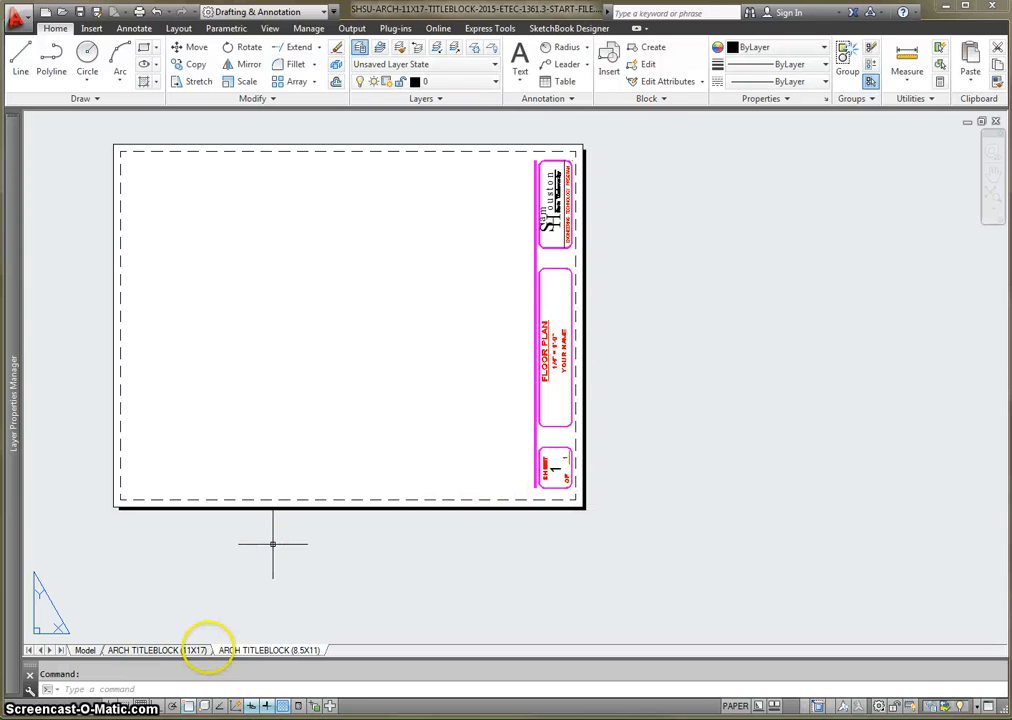
# - Create a new layer named GRAVEL and set its color to green, index color 3
pyautogui.moveTo(208, 651)
pyautogui.write('LAYE')
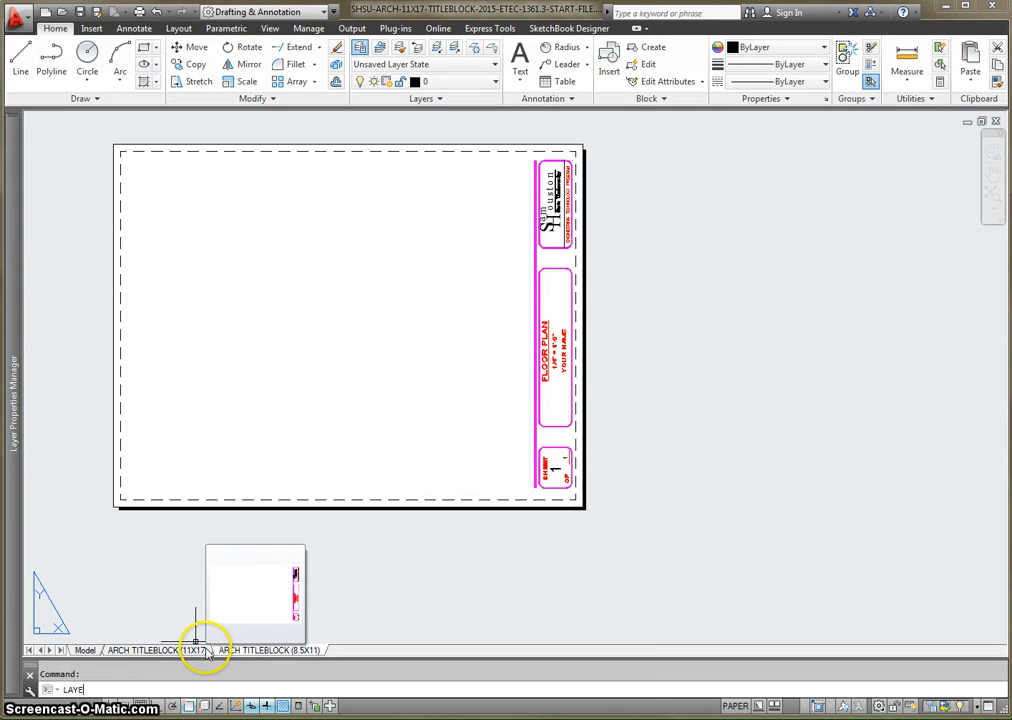
pyautogui.write('R')
pyautogui.press('Return')
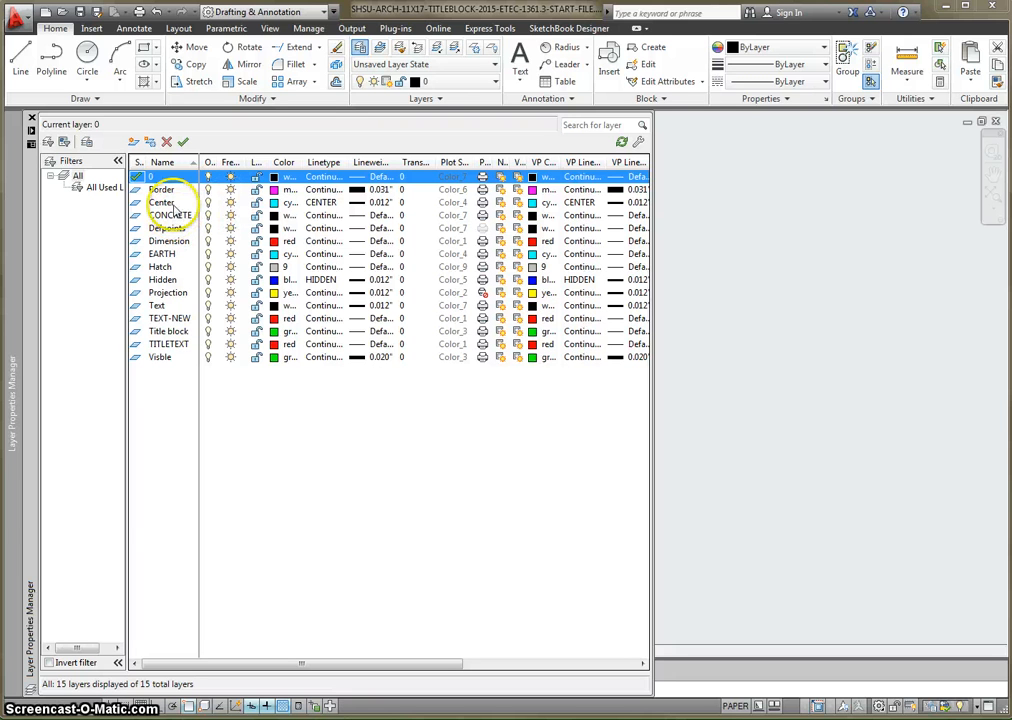
pyautogui.click(134, 142)
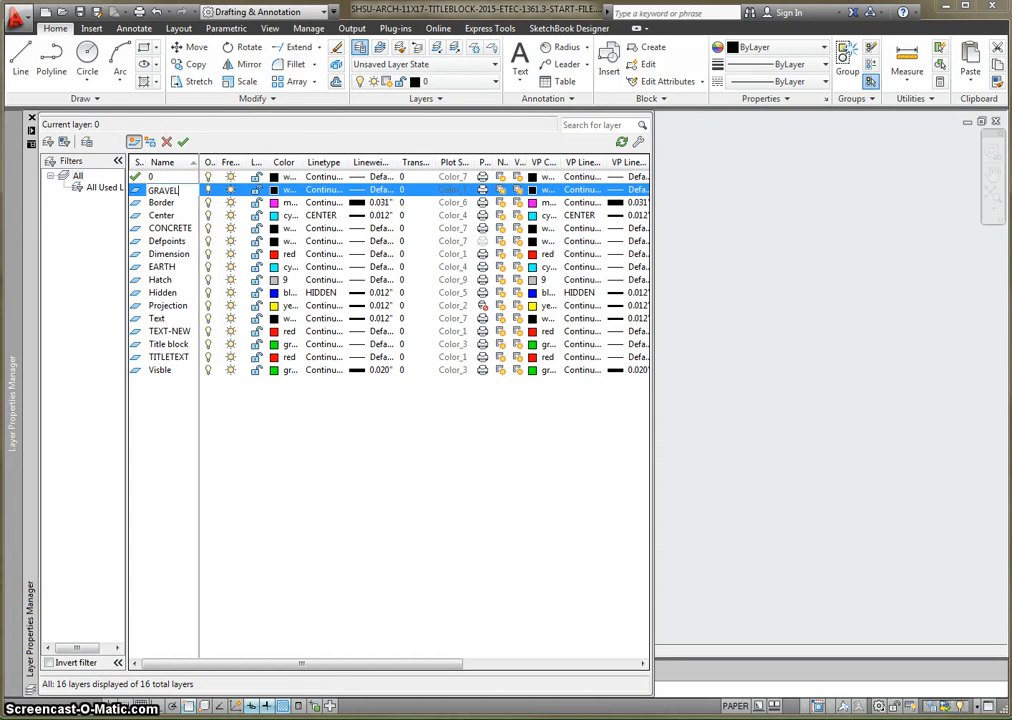
pyautogui.click(282, 190)
pyautogui.click(453, 404)
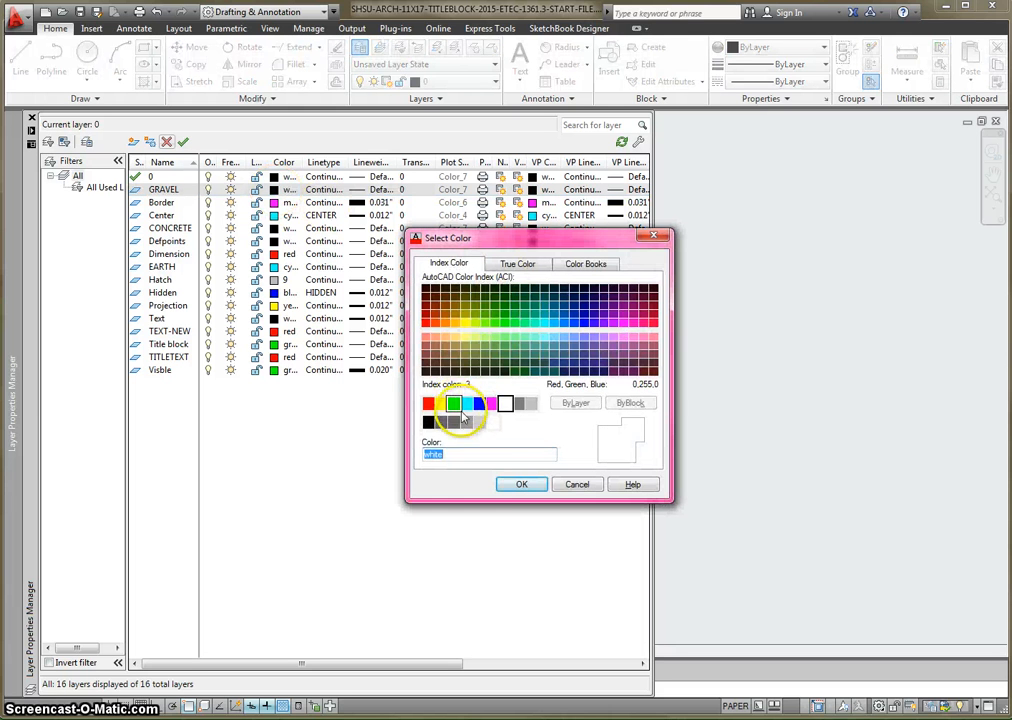
pyautogui.click(519, 485)
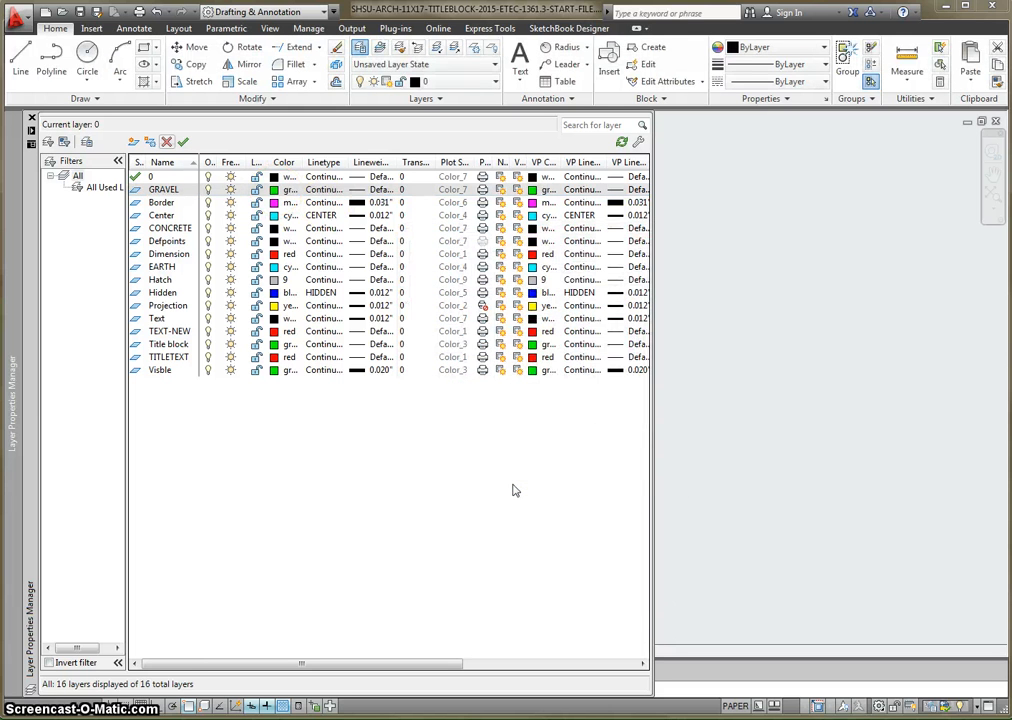
# - Create a new layer named GROUND and set its color to magenta
pyautogui.click(133, 141)
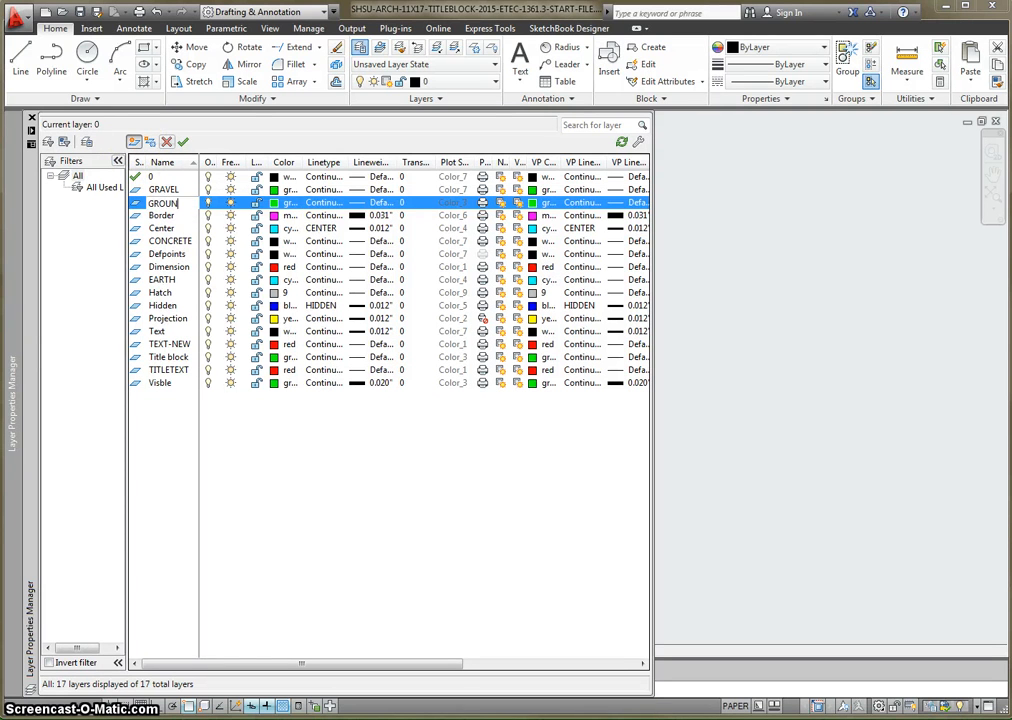
pyautogui.write('GROUND')
pyautogui.click(275, 202)
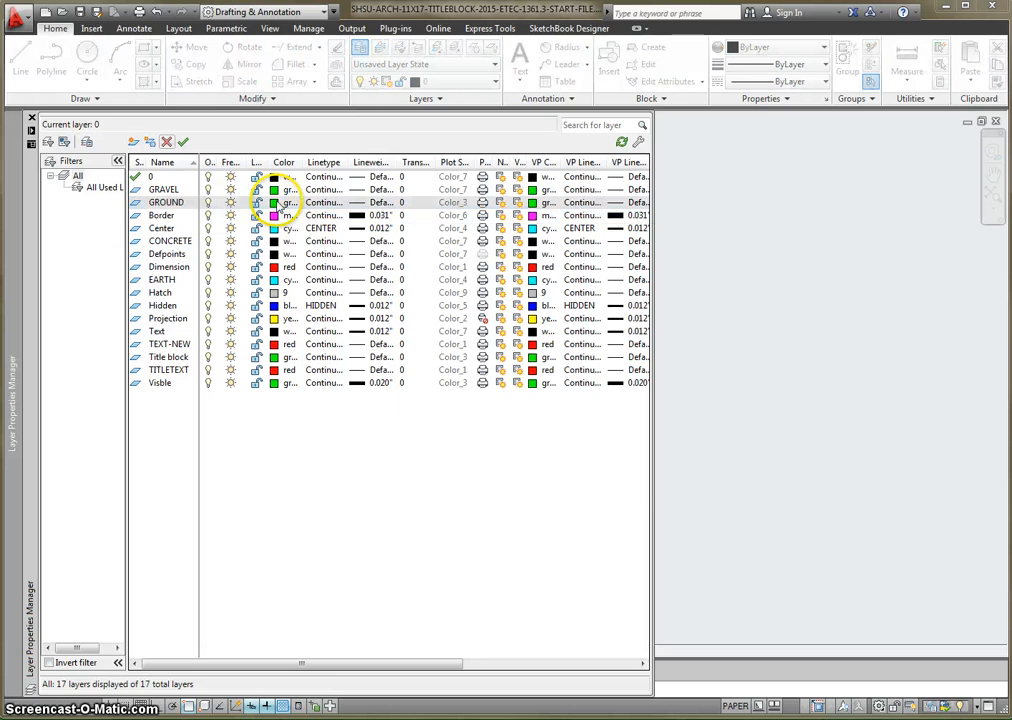
pyautogui.click(492, 403)
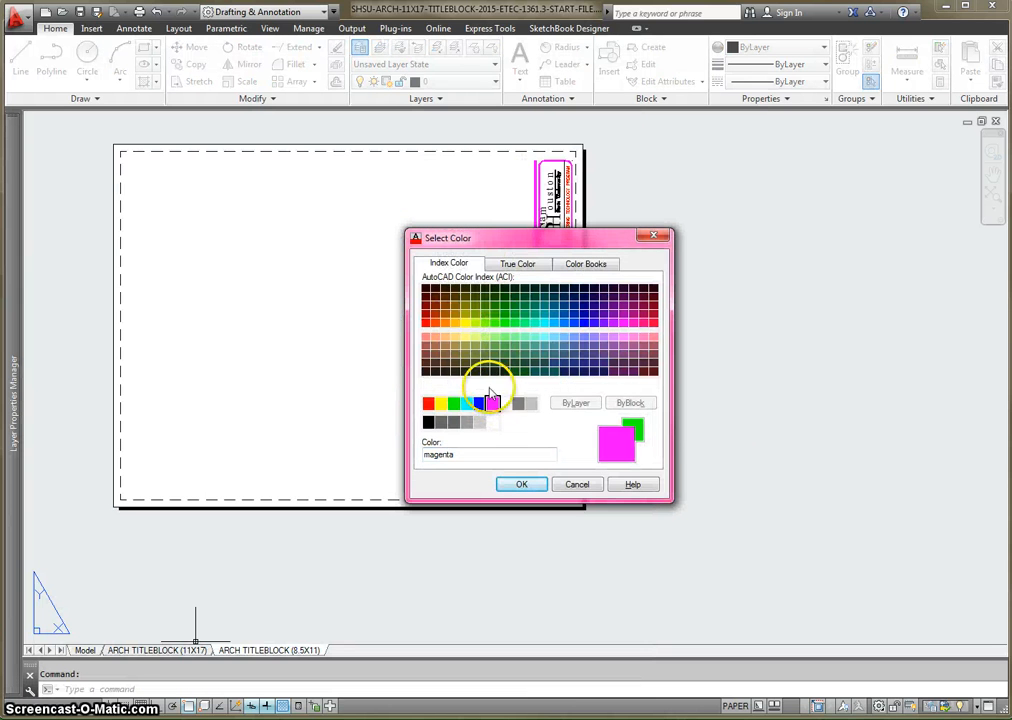
pyautogui.click(521, 484)
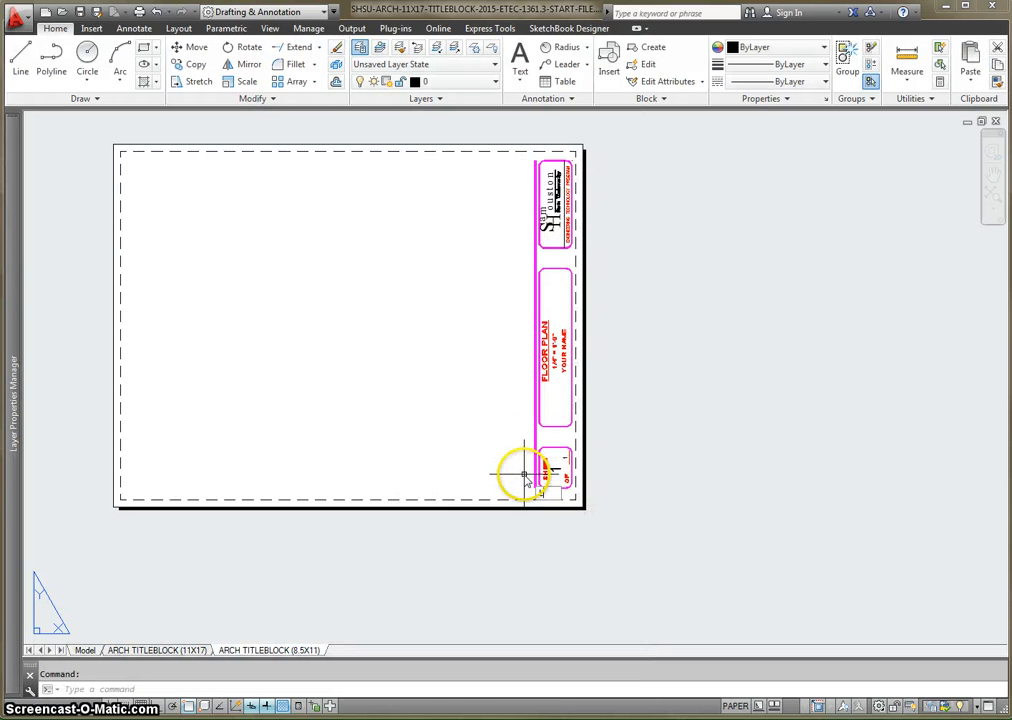
pyautogui.write('LAYCUR')
pyautogui.press('Return')
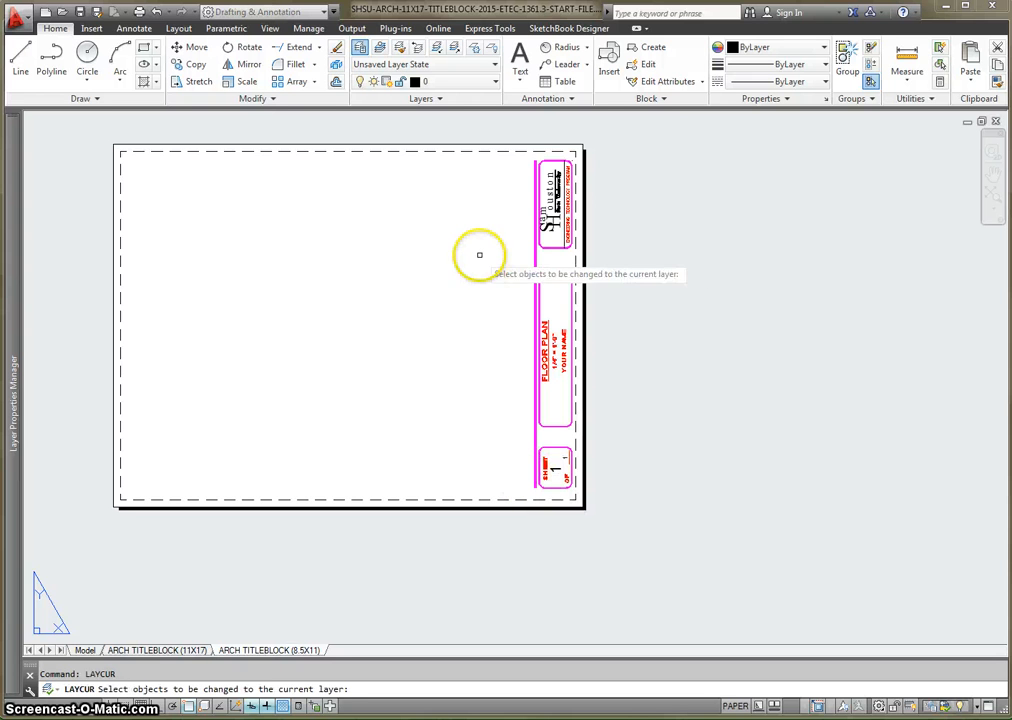
pyautogui.press('Escape')
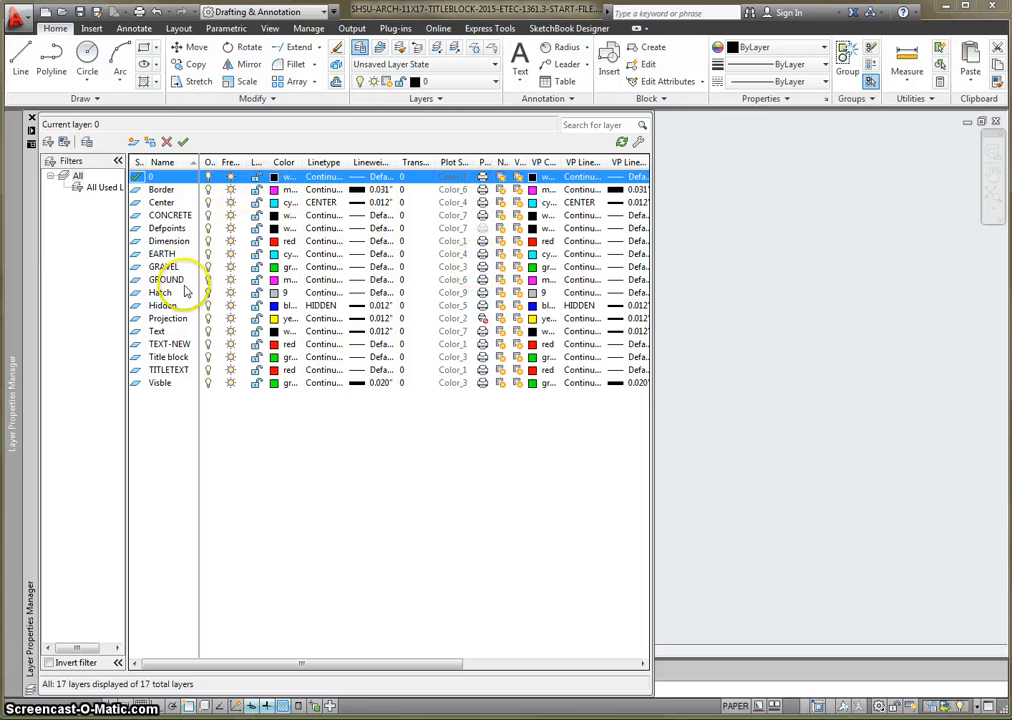
# - Set the GROUND layer's lineweight to 0.024"
pyautogui.click(388, 280)
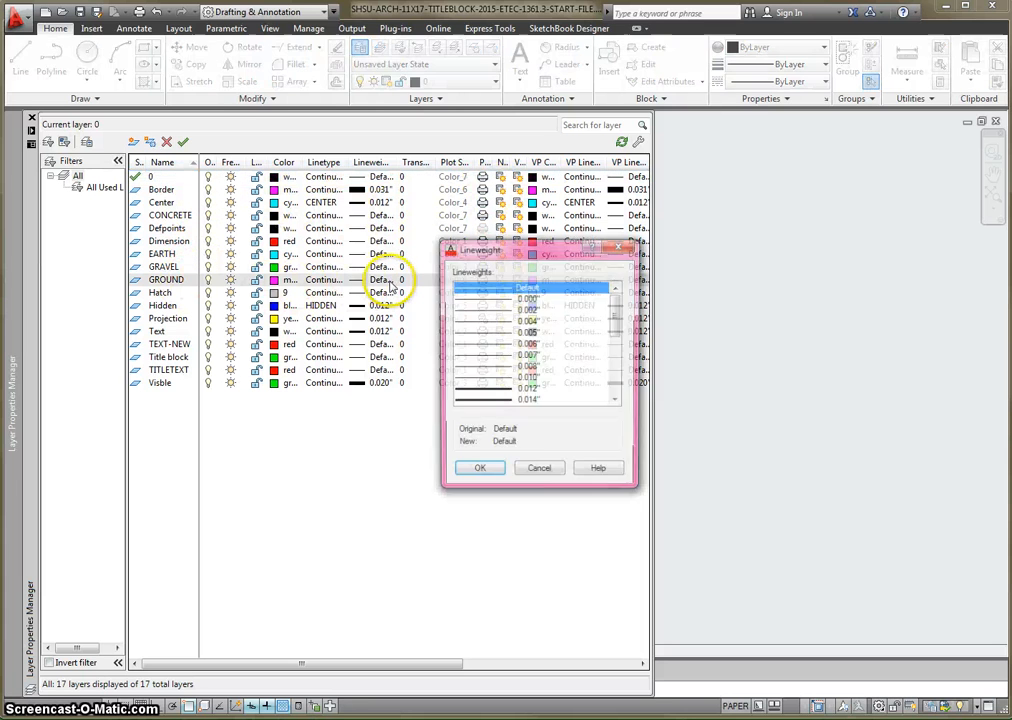
pyautogui.moveTo(618, 320); pyautogui.dragTo(617, 356)
pyautogui.click(529, 345)
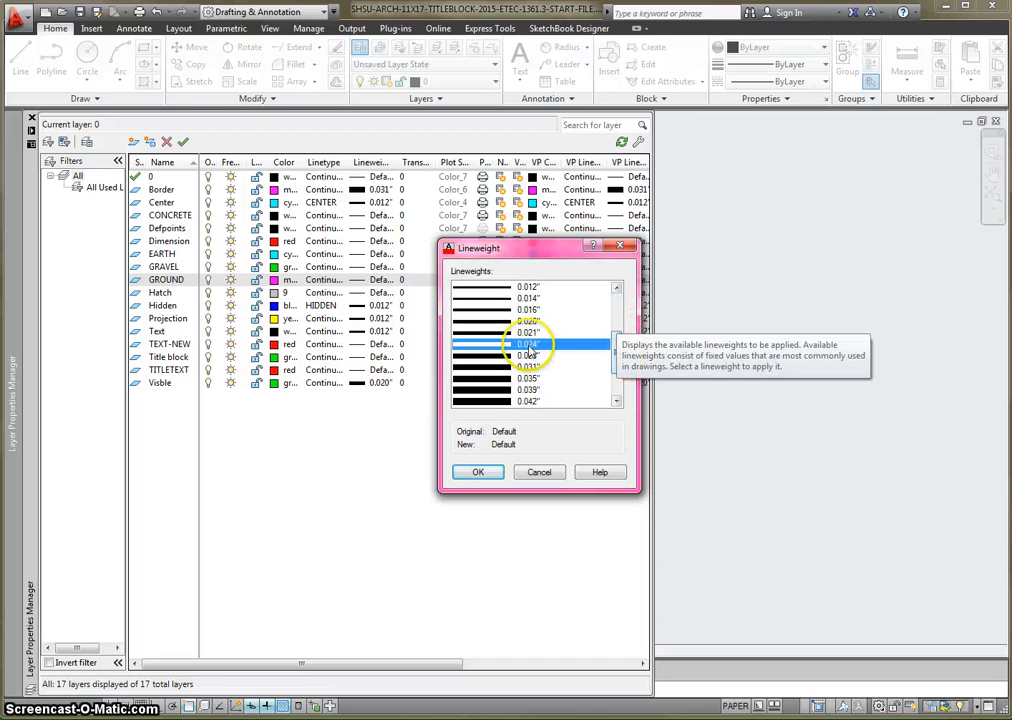
pyautogui.click(476, 473)
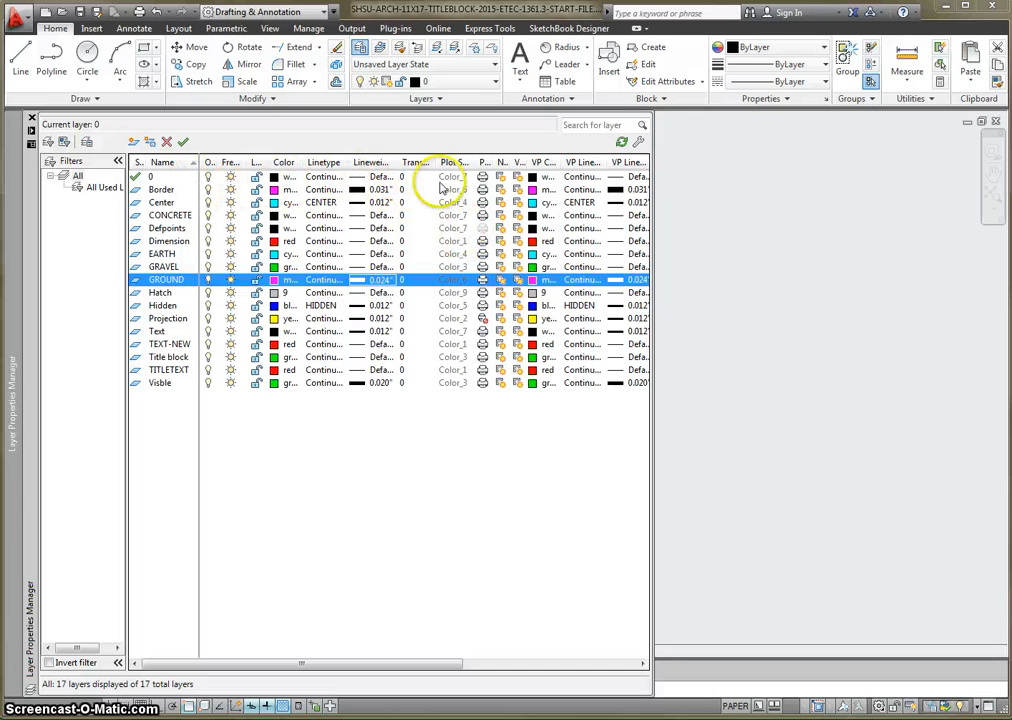
# - Turn off plotting for layer 0 and close the layer manager
pyautogui.click(482, 177)
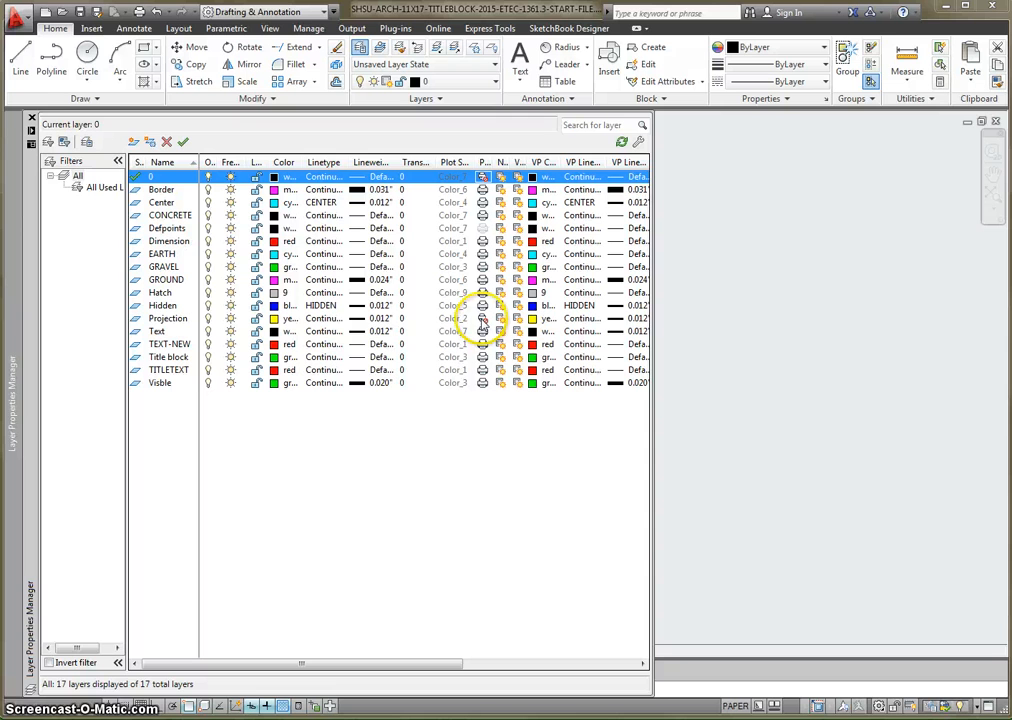
pyautogui.click(31, 119)
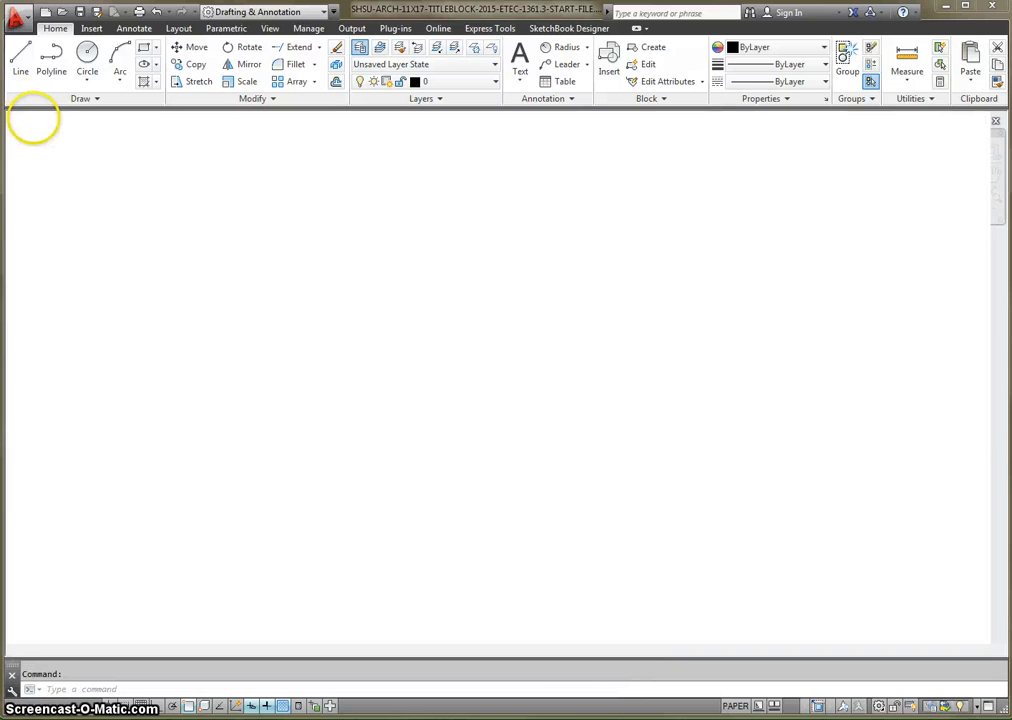
# - Save a copy of the title block start file under its existing name in the network user drive's ACAD folder
pyautogui.click(30, 20)
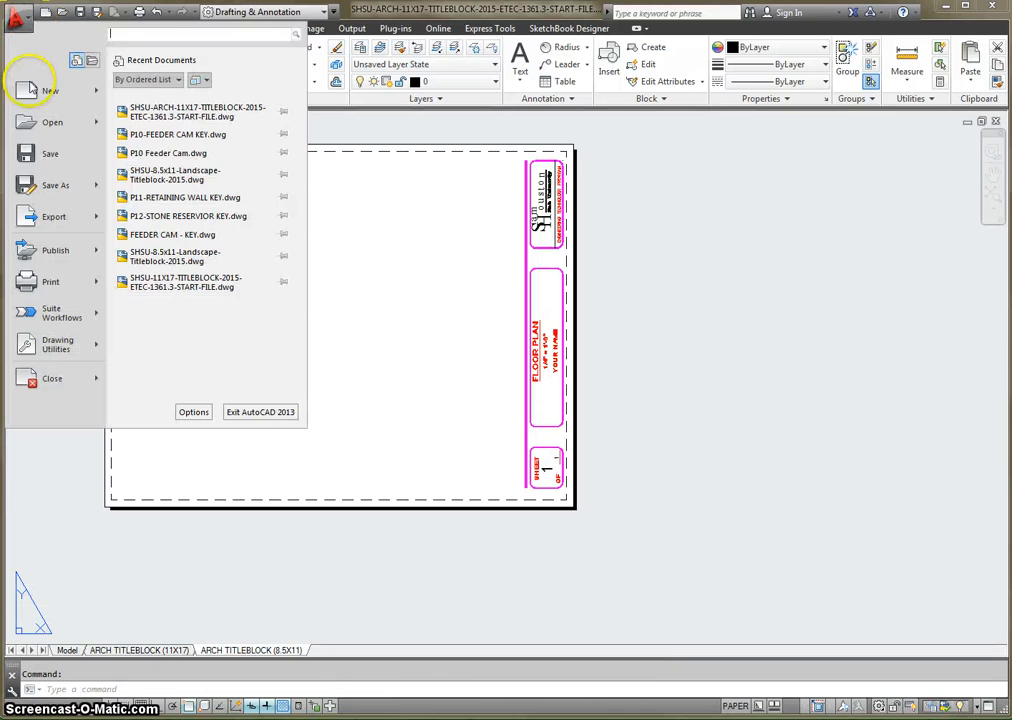
pyautogui.click(58, 186)
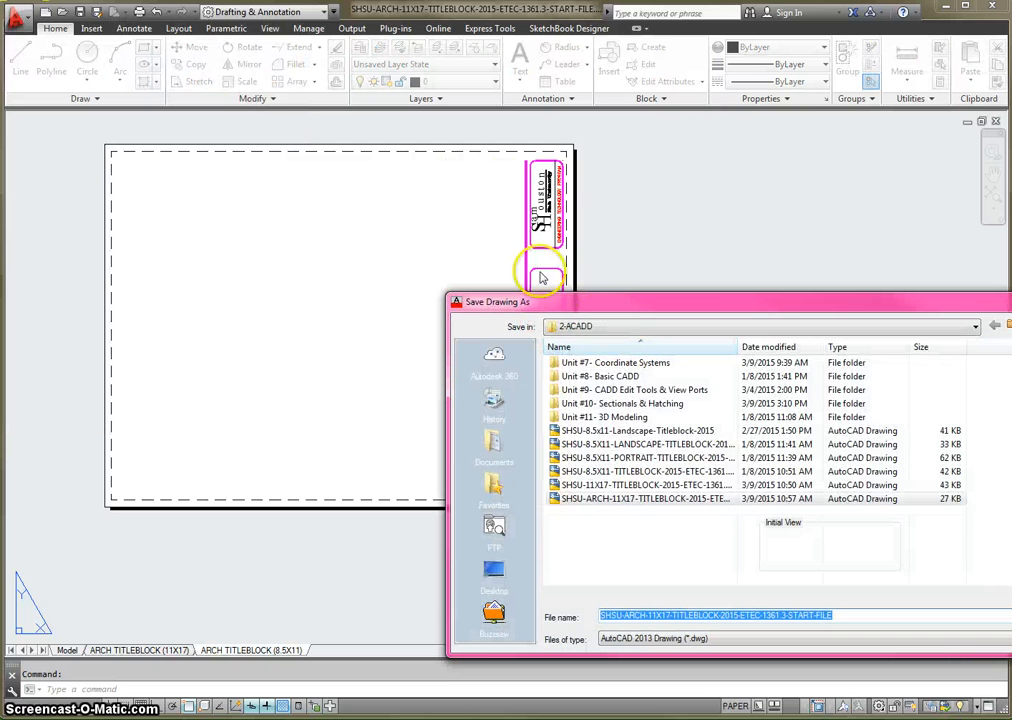
pyautogui.click(605, 326)
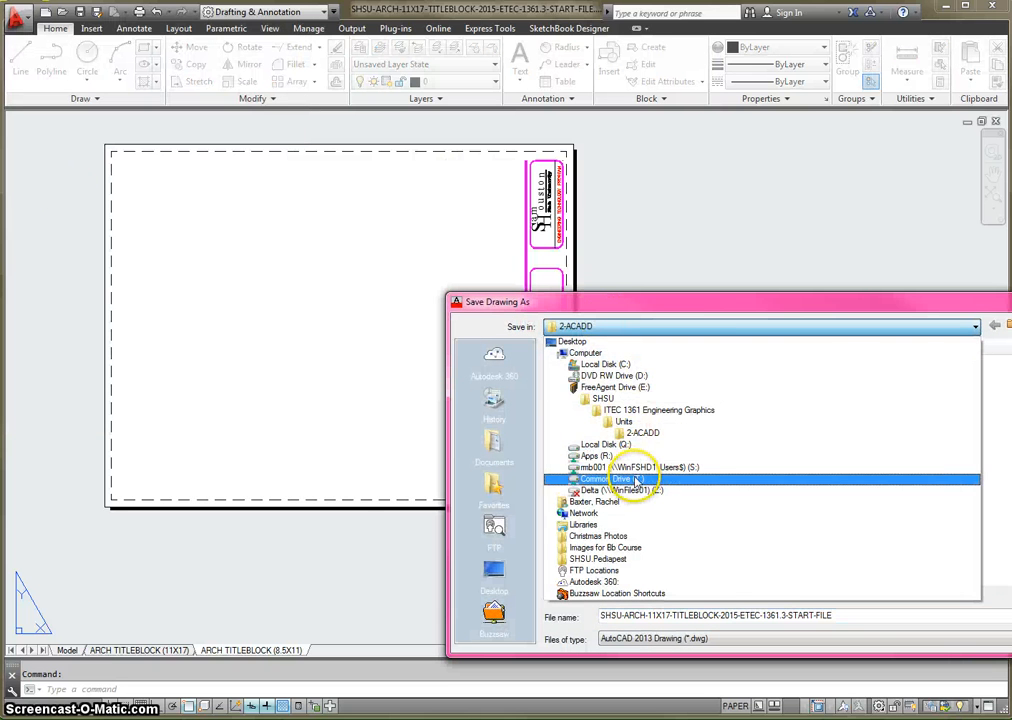
pyautogui.click(632, 467)
pyautogui.doubleClick(586, 391)
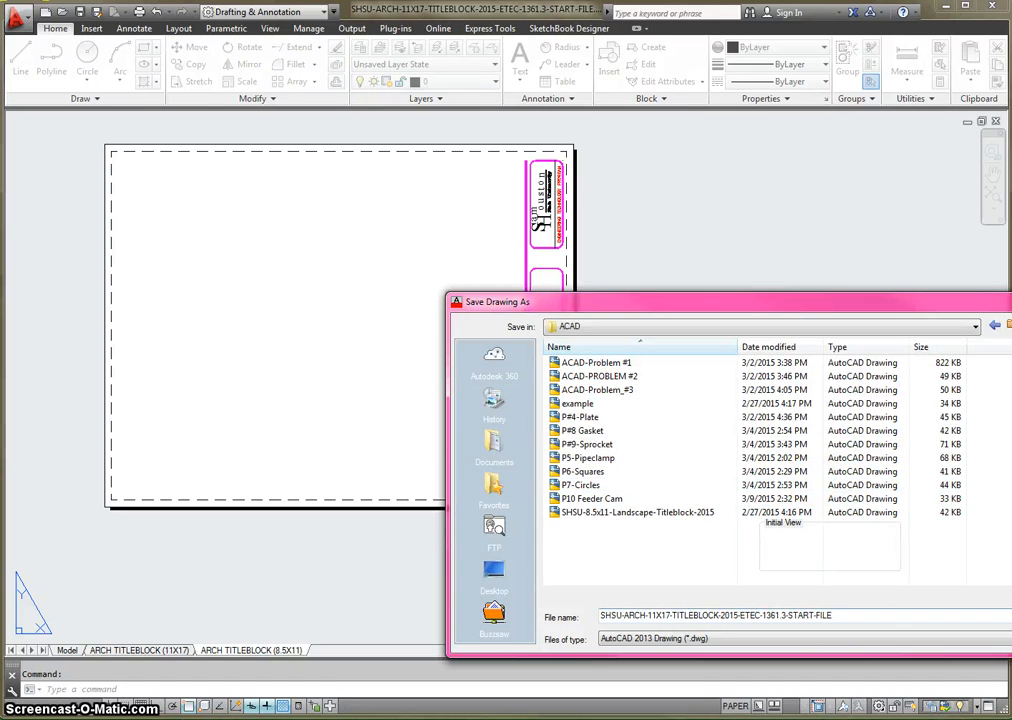
pyautogui.press('Return')
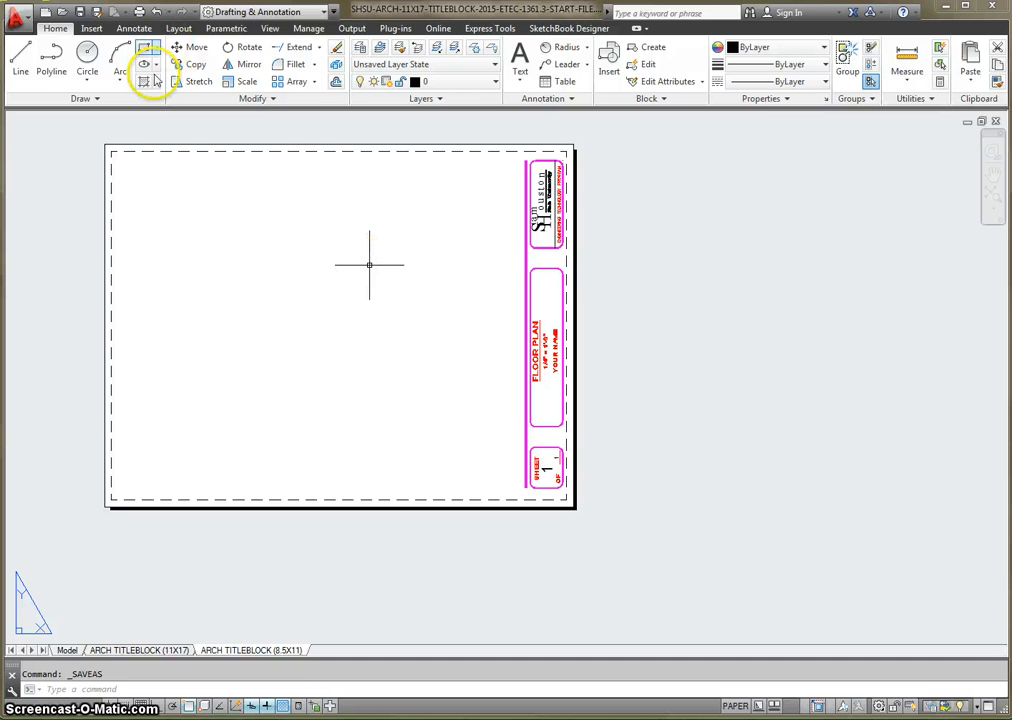
# - Save the drawing under the new name P#11 RETAINING WALL in the ACAD folder
pyautogui.click(17, 17)
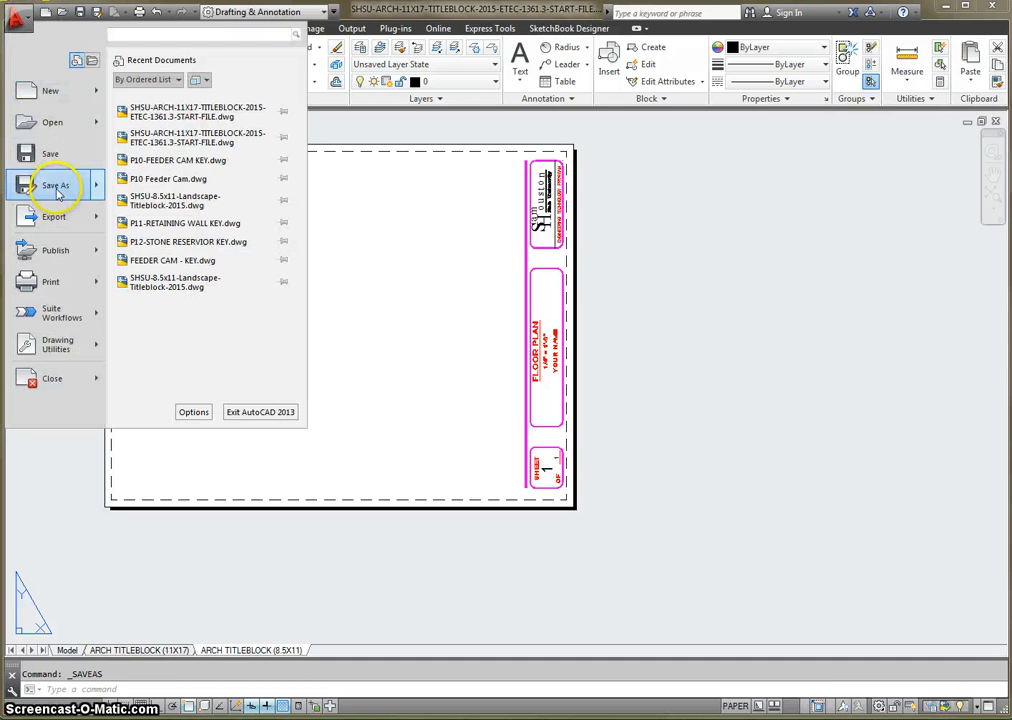
pyautogui.click(55, 188)
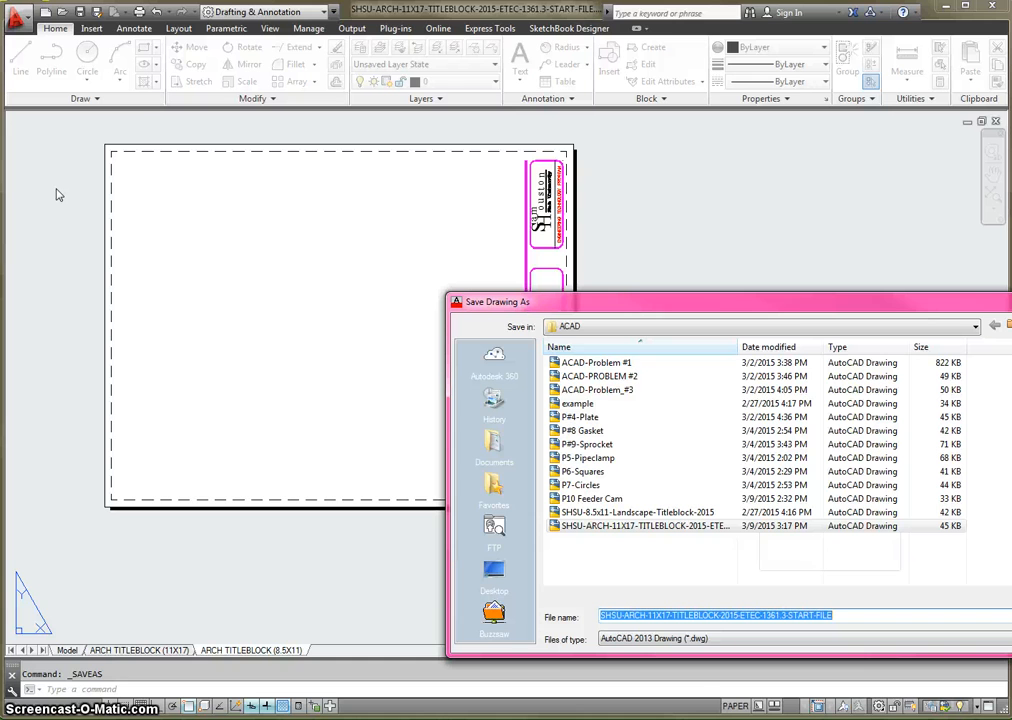
pyautogui.write('P#11 RETA')
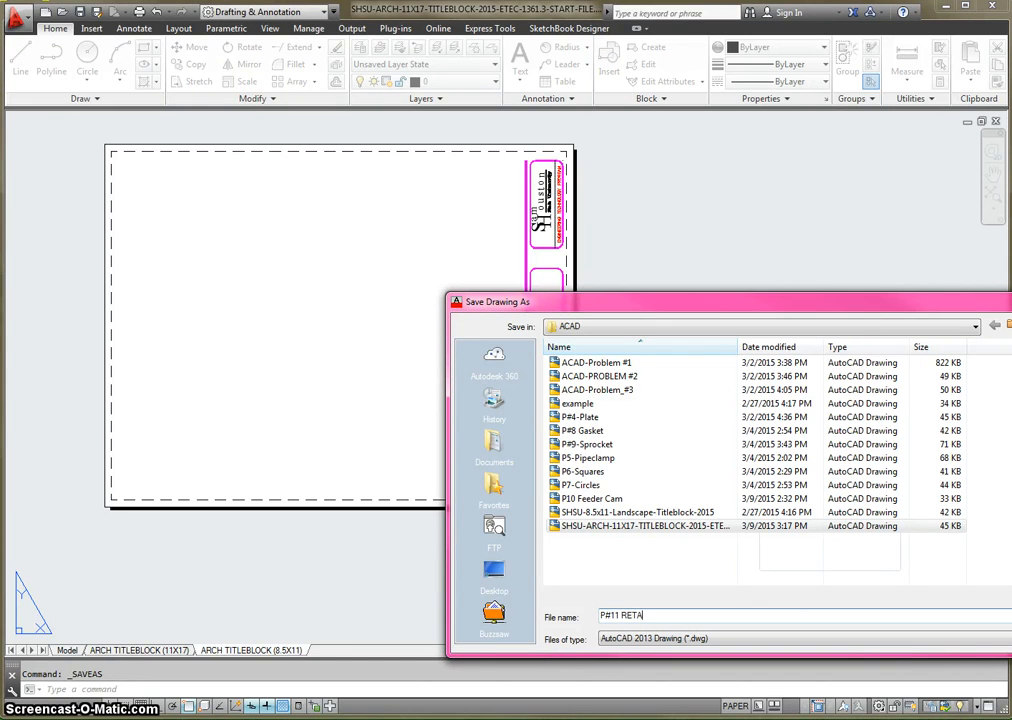
pyautogui.write('INING WALL')
pyautogui.press('Return')
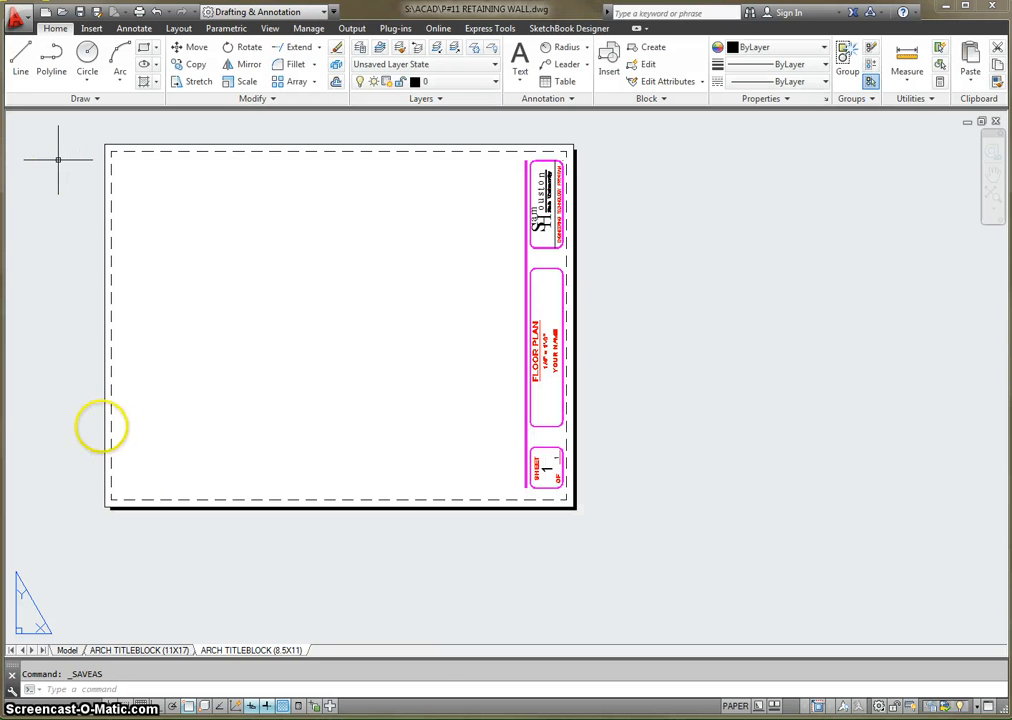
# - Switch to model space and make the Visble layer current
pyautogui.click(68, 650)
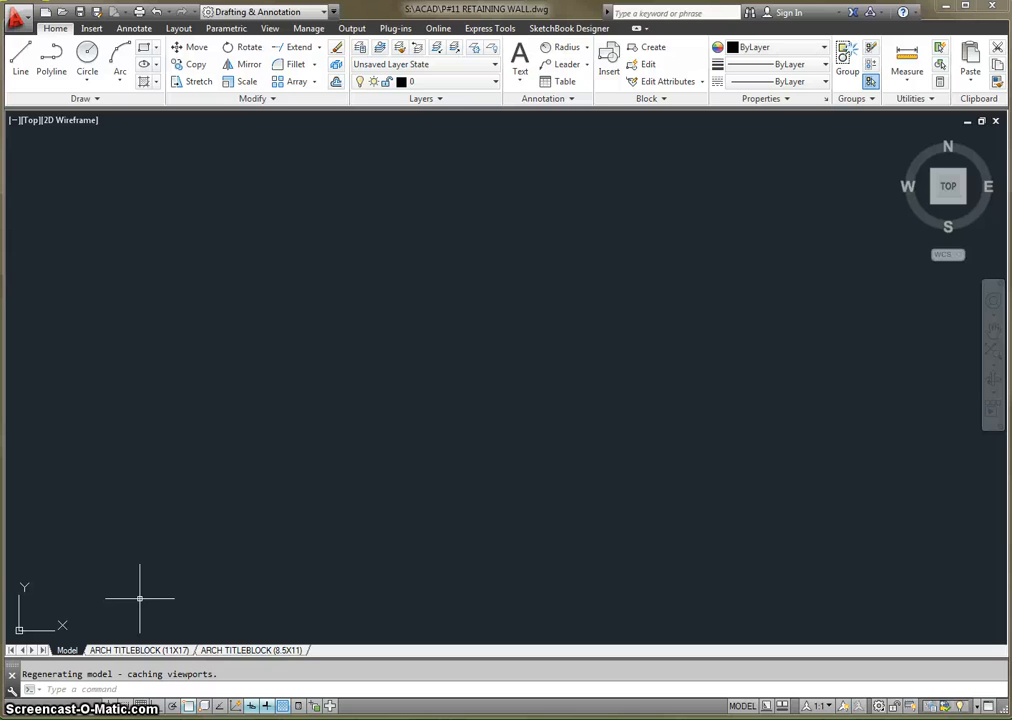
pyautogui.click(450, 81)
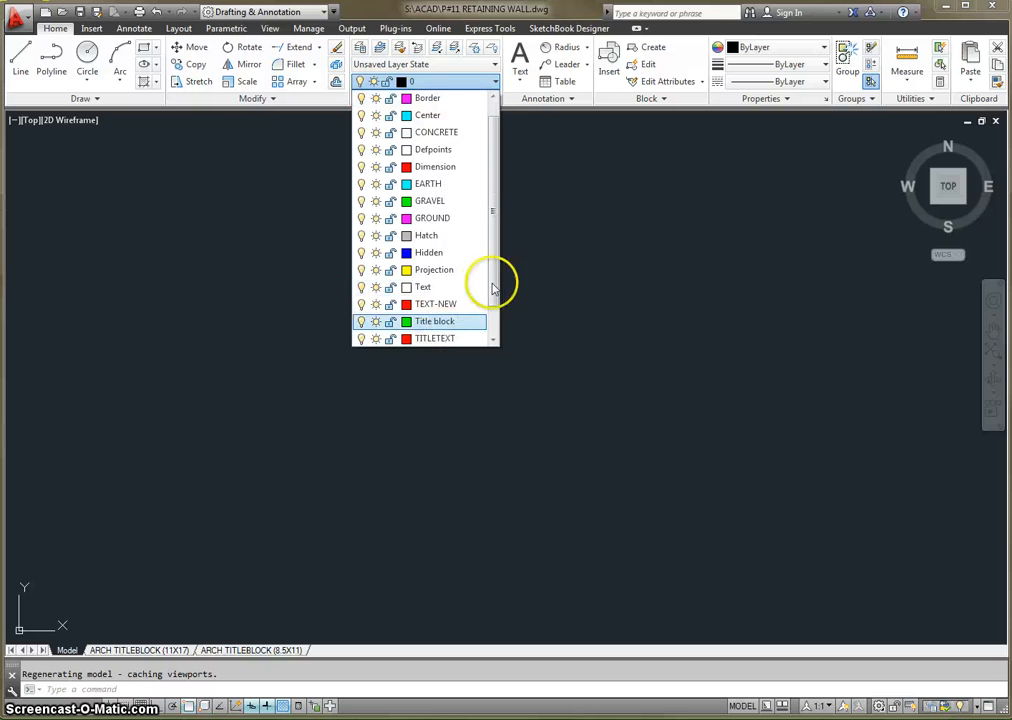
pyautogui.scroll(-2, 440, 337)
pyautogui.click(451, 322)
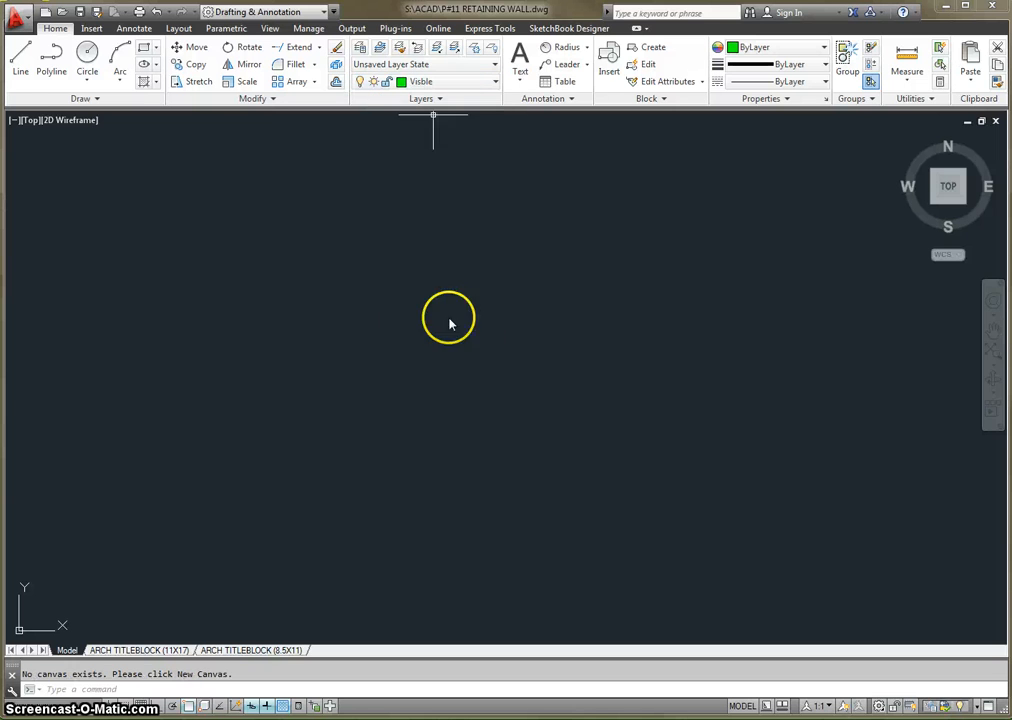
pyautogui.click(18, 60)
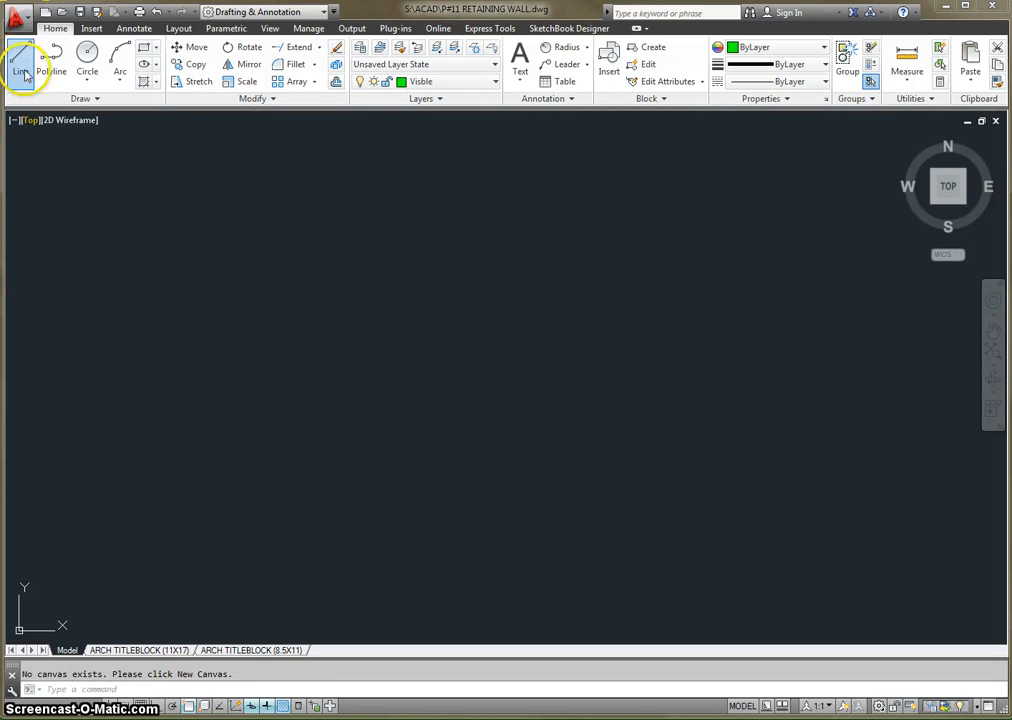
pyautogui.click(386, 428)
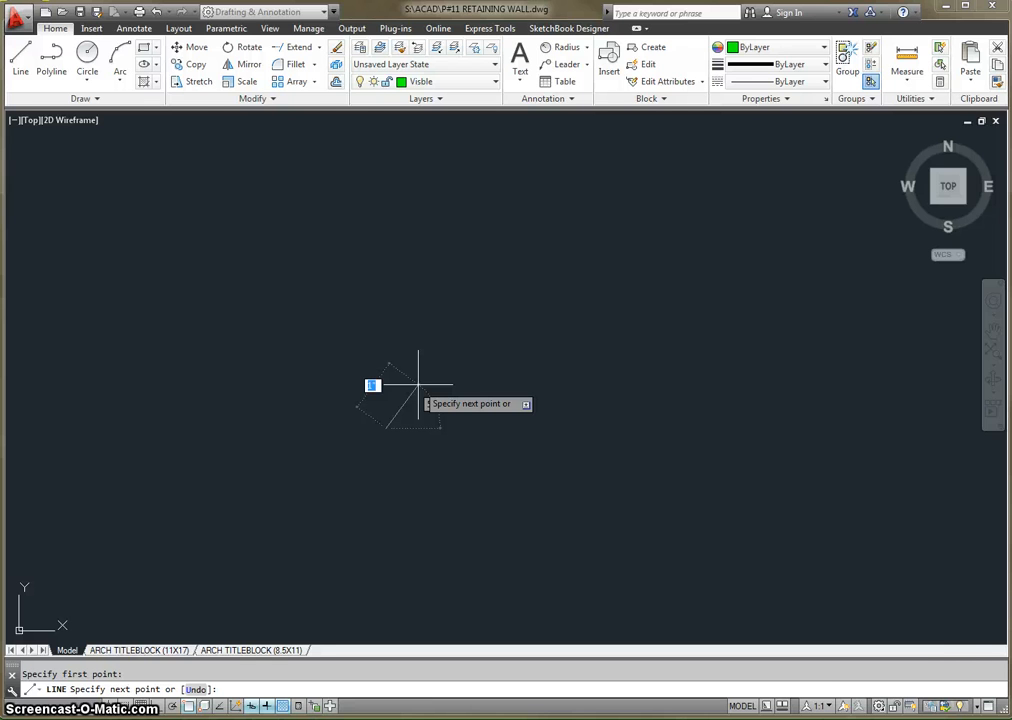
pyautogui.press('Escape')
# - Draw the retaining wall's 72-inch vertical left edge upward with ortho mode on, and end the Line command
pyautogui.click(322, 182)
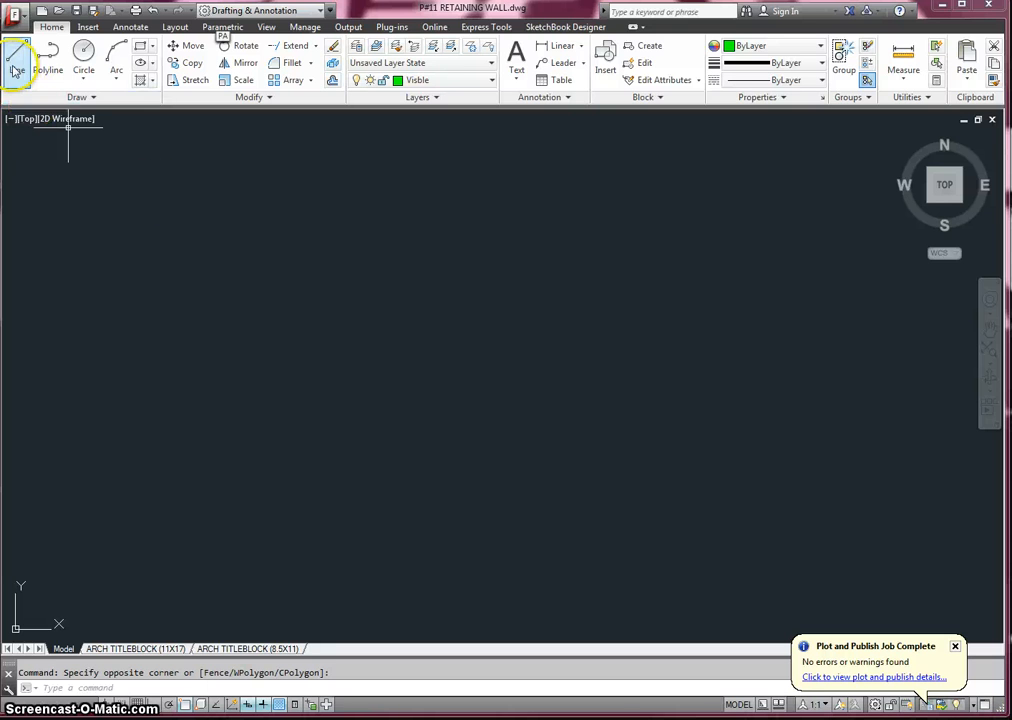
pyautogui.click(262, 491)
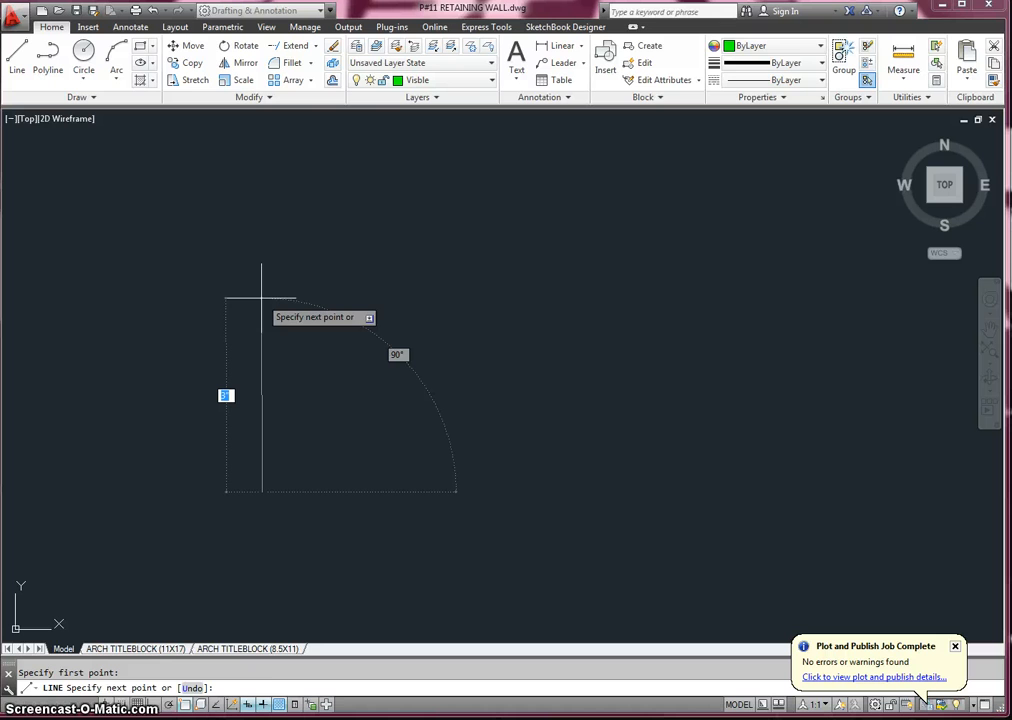
pyautogui.press('F8')
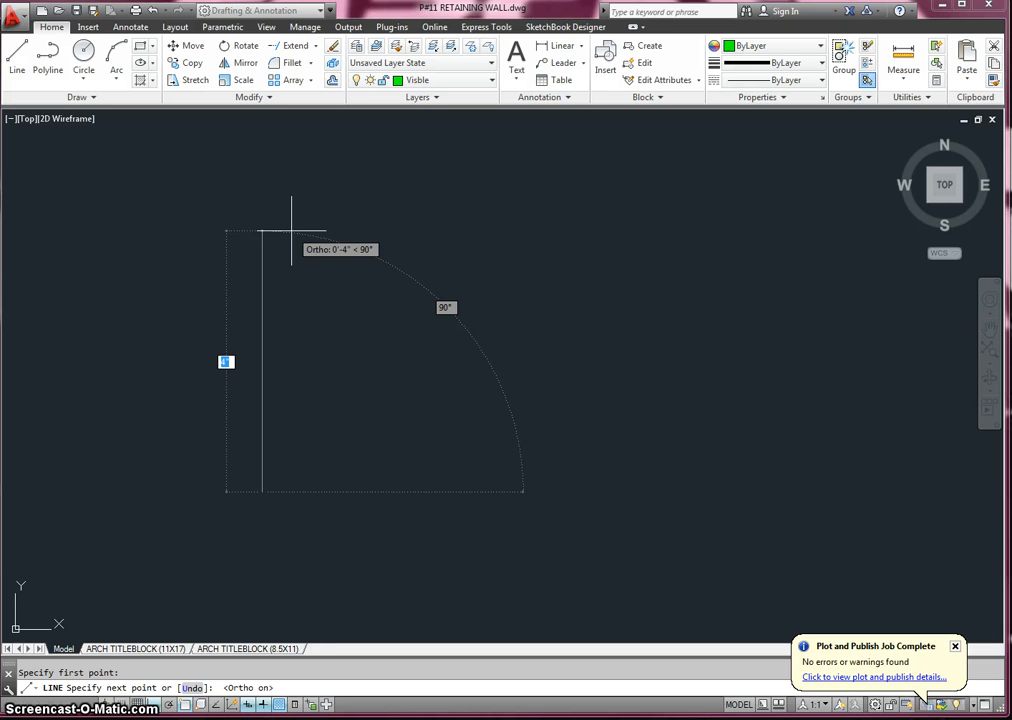
pyautogui.write('72')
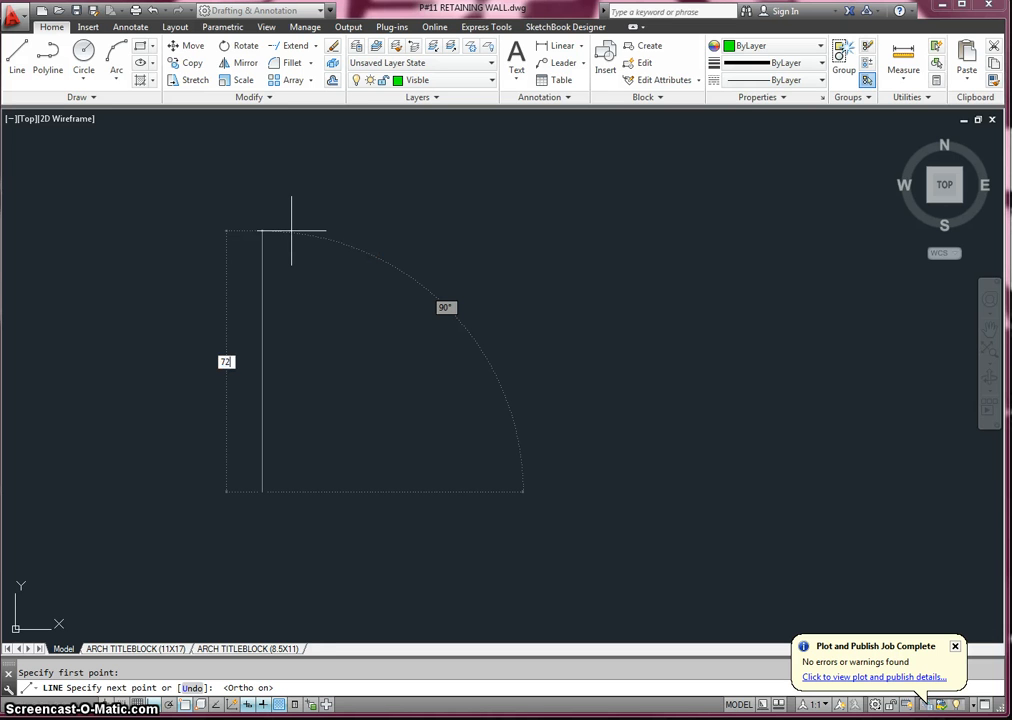
pyautogui.press('Return')
pyautogui.scroll(5, 291, 231)
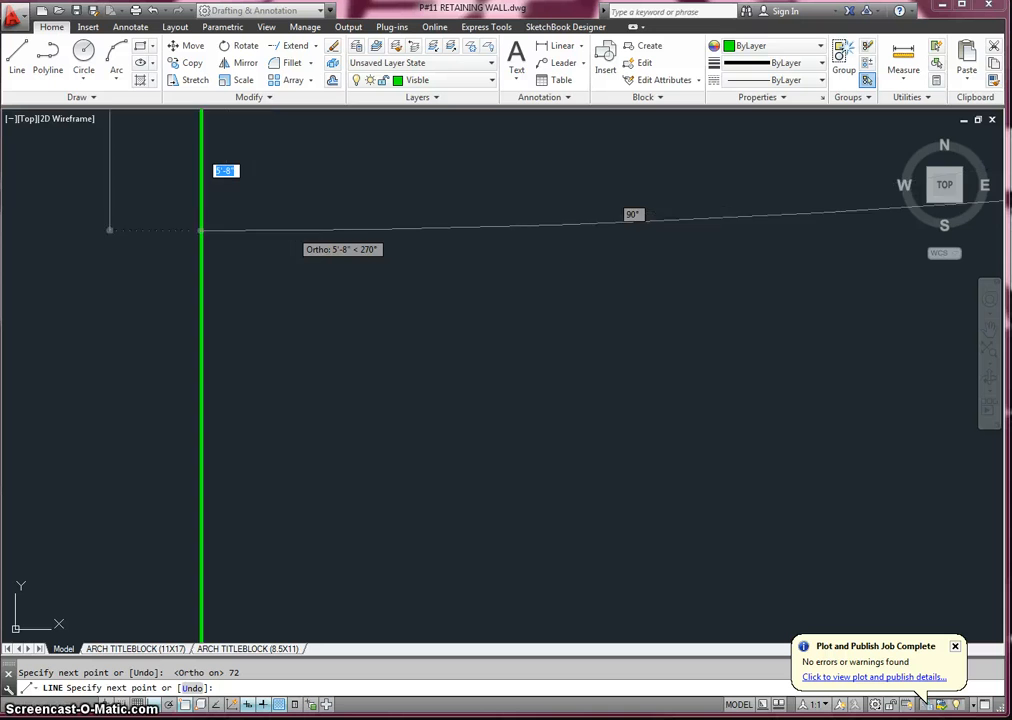
pyautogui.scroll(-8, 291, 231)
pyautogui.moveTo(311, 230); pyautogui.dragTo(343, 530, button='middle')
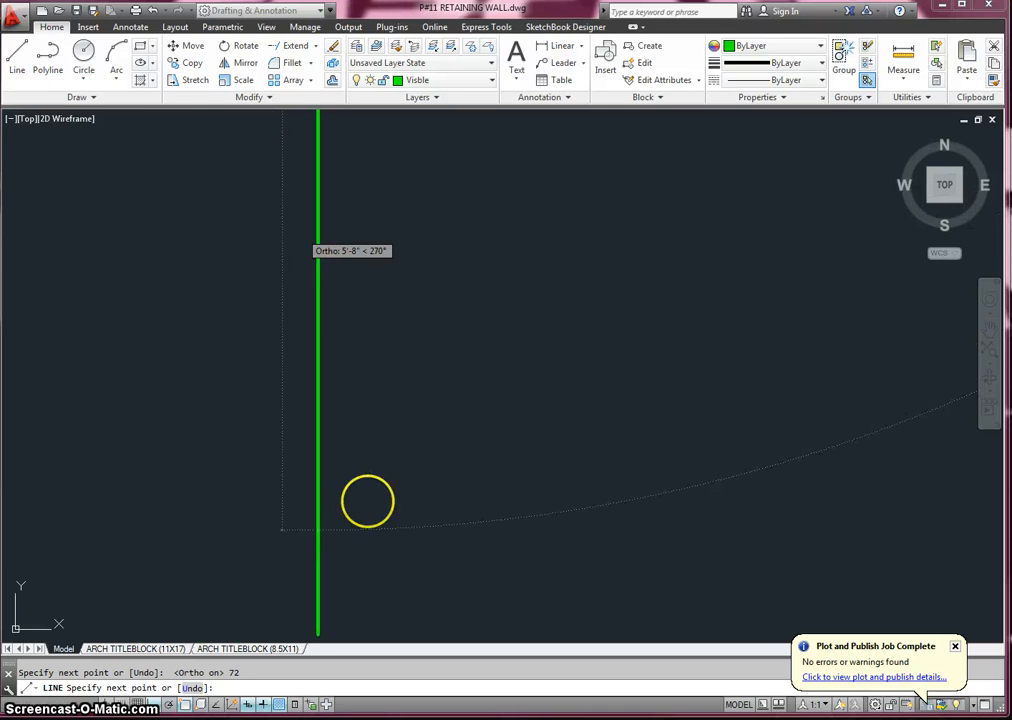
pyautogui.click(989, 349)
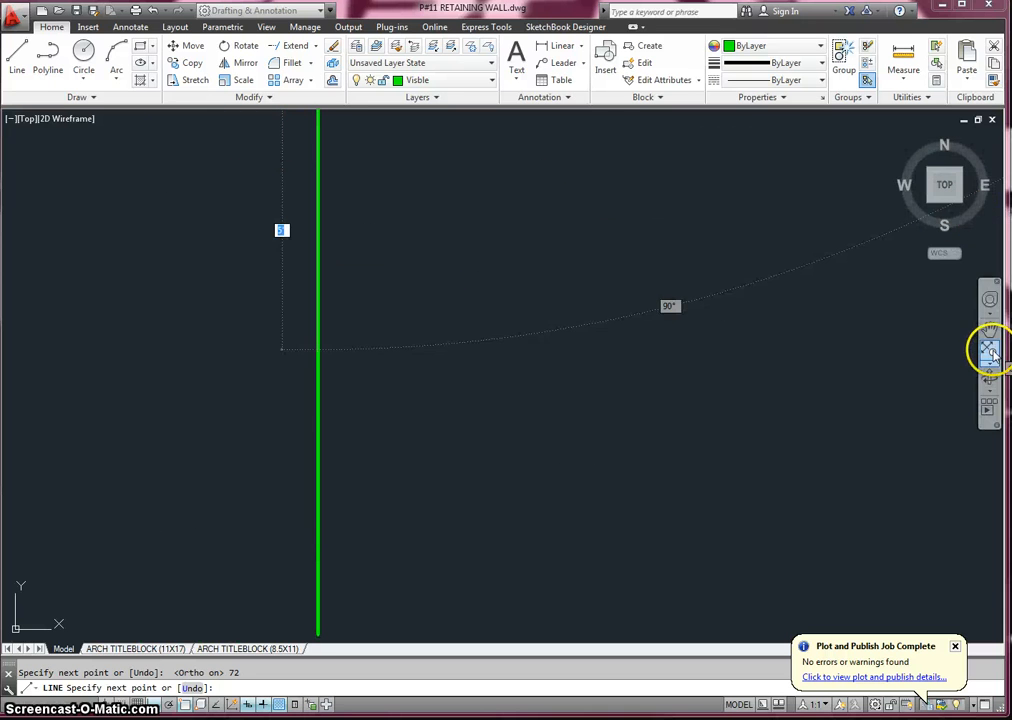
pyautogui.click(709, 297)
pyautogui.press('Escape')
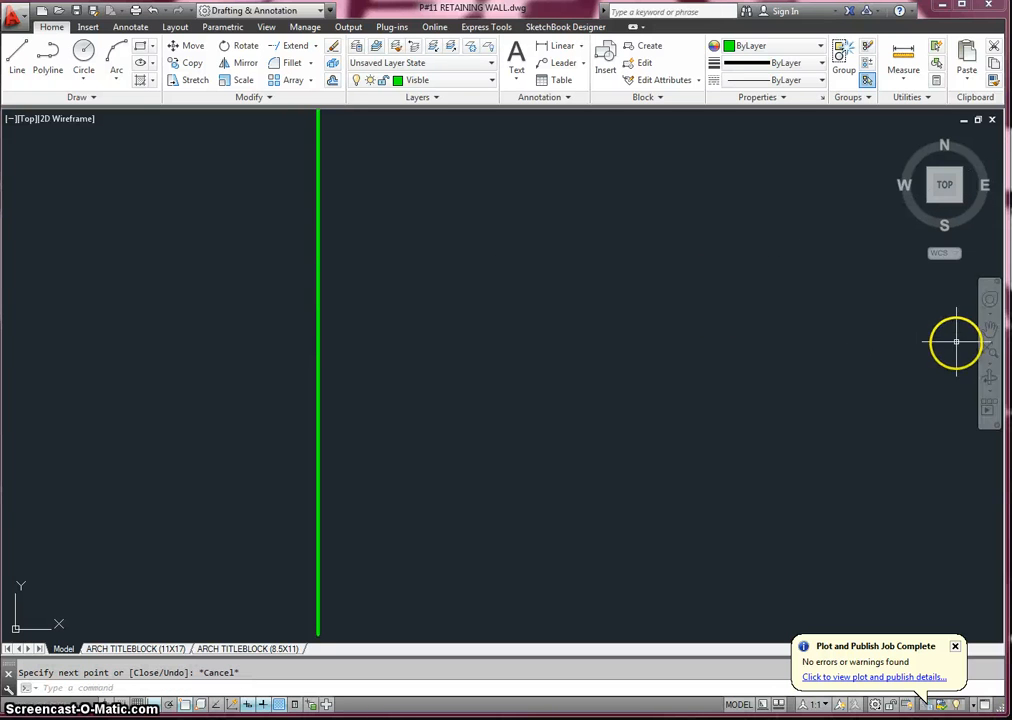
# - From the left edge's upper end, draw the wall's 27-inch horizontal top and its 72-inch vertical right edge downward
pyautogui.click(987, 346)
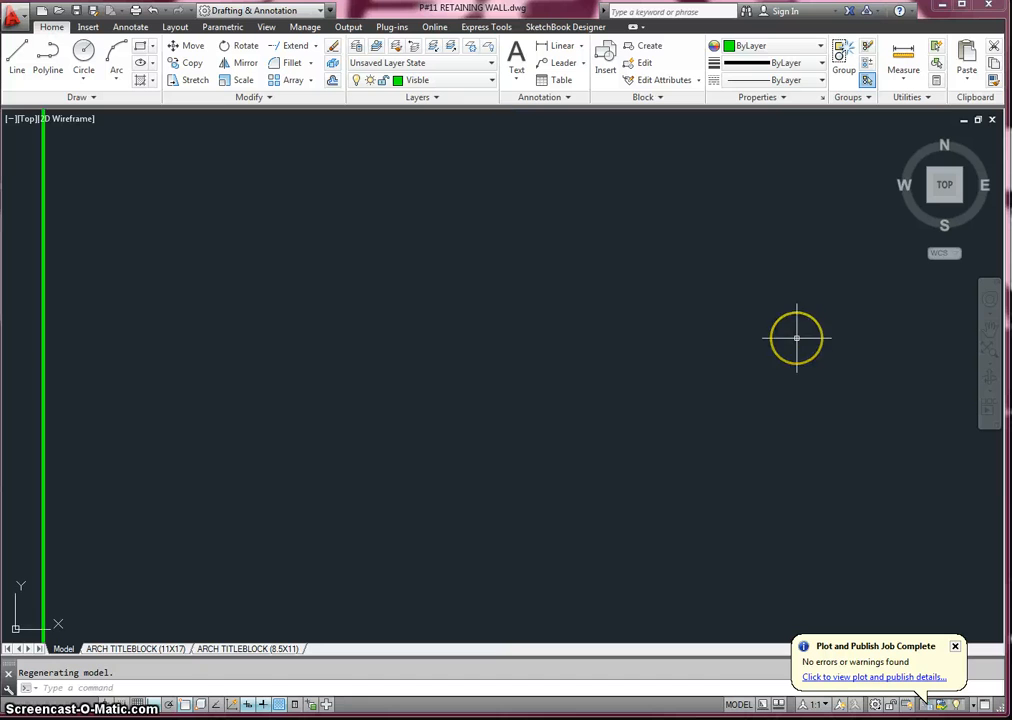
pyautogui.scroll(-4, 797, 338)
pyautogui.moveTo(795, 339); pyautogui.dragTo(504, 297, button='middle')
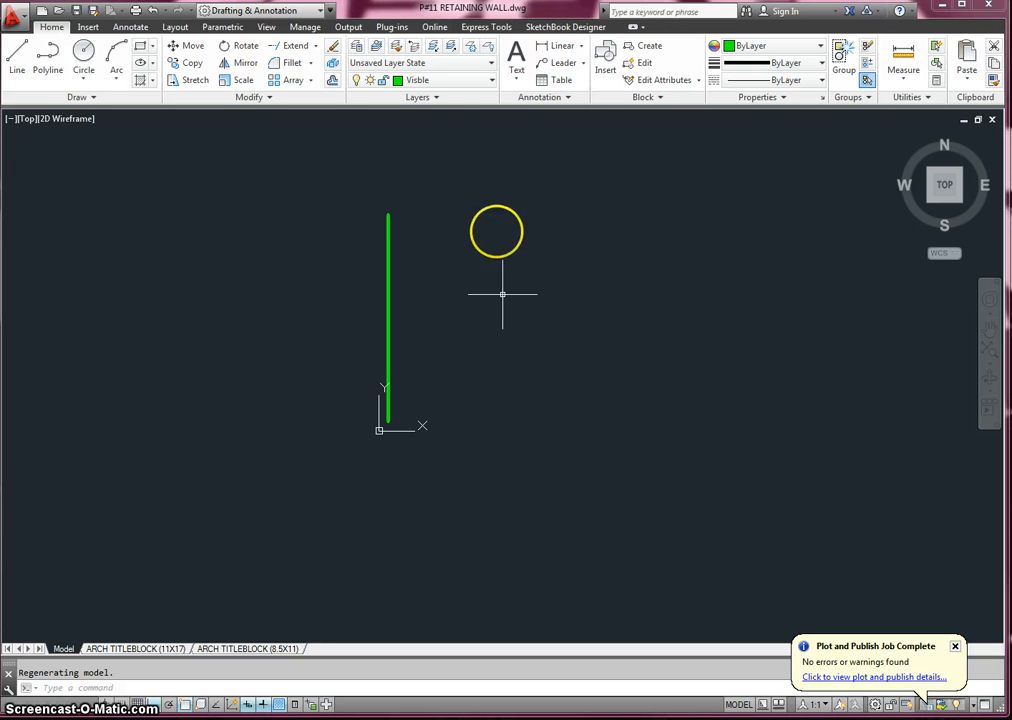
pyautogui.click(562, 48)
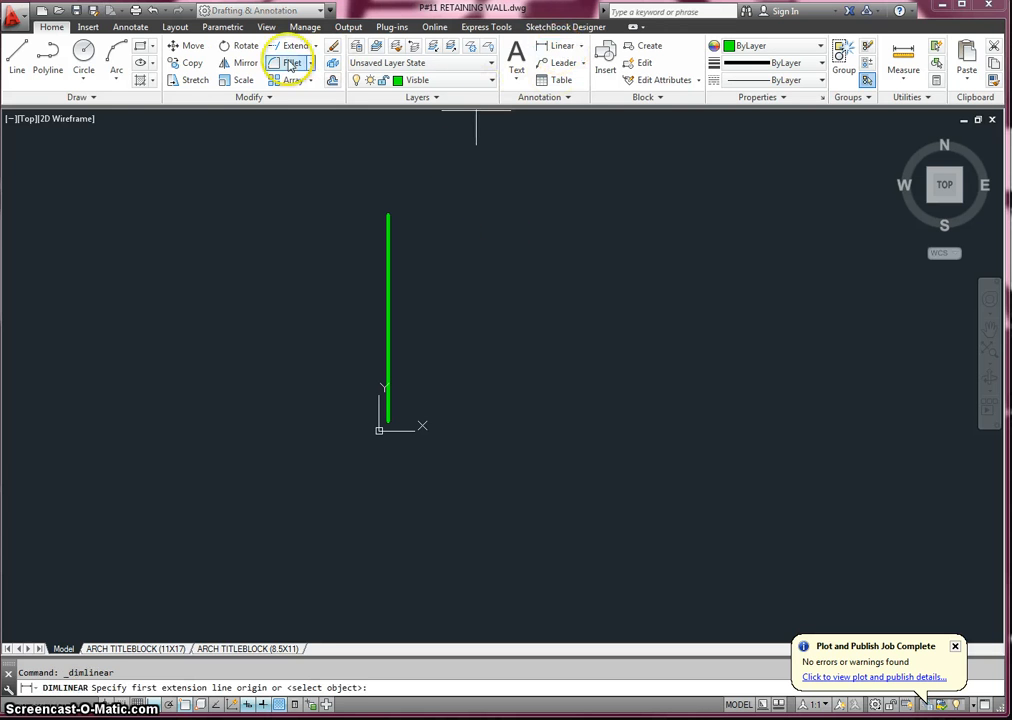
pyautogui.press('l')
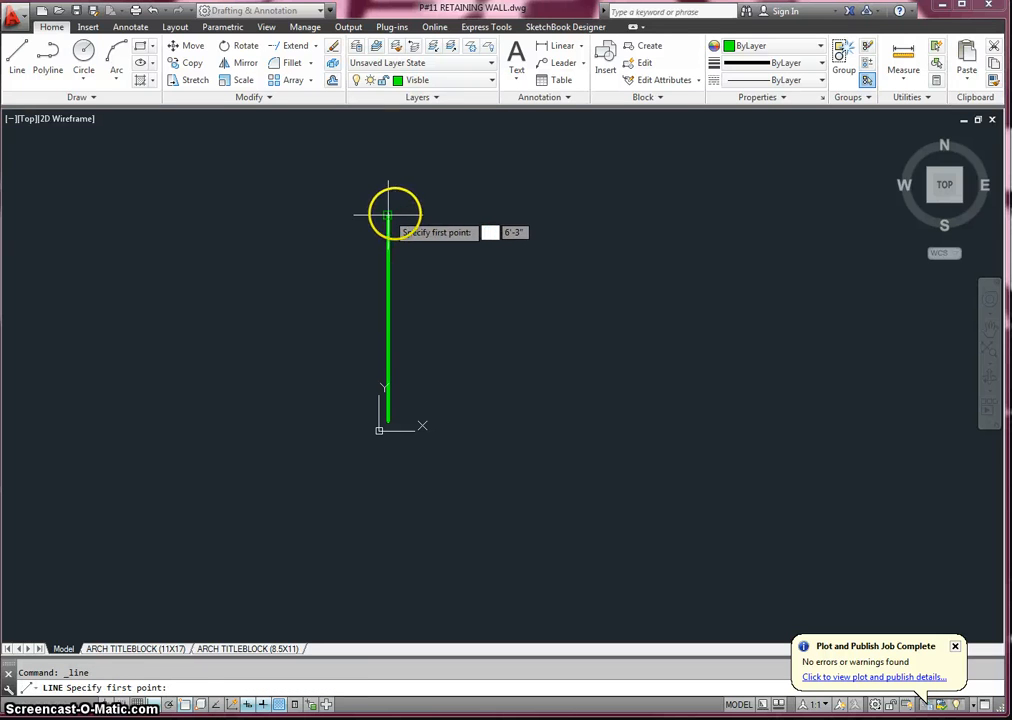
pyautogui.click(388, 213)
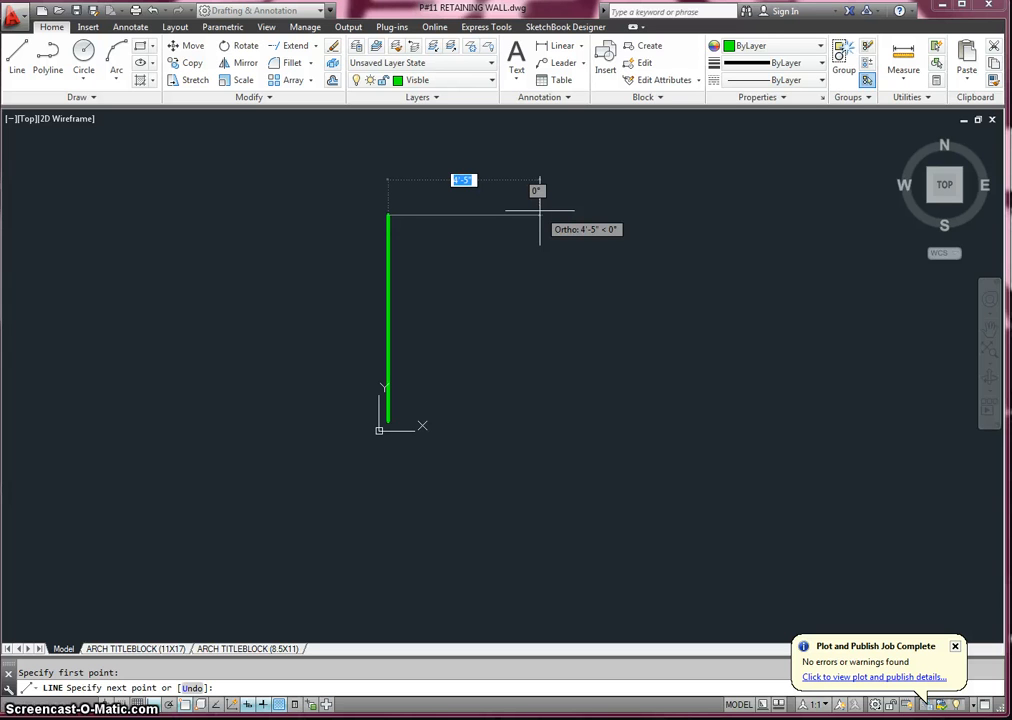
pyautogui.write('27')
pyautogui.press('Return')
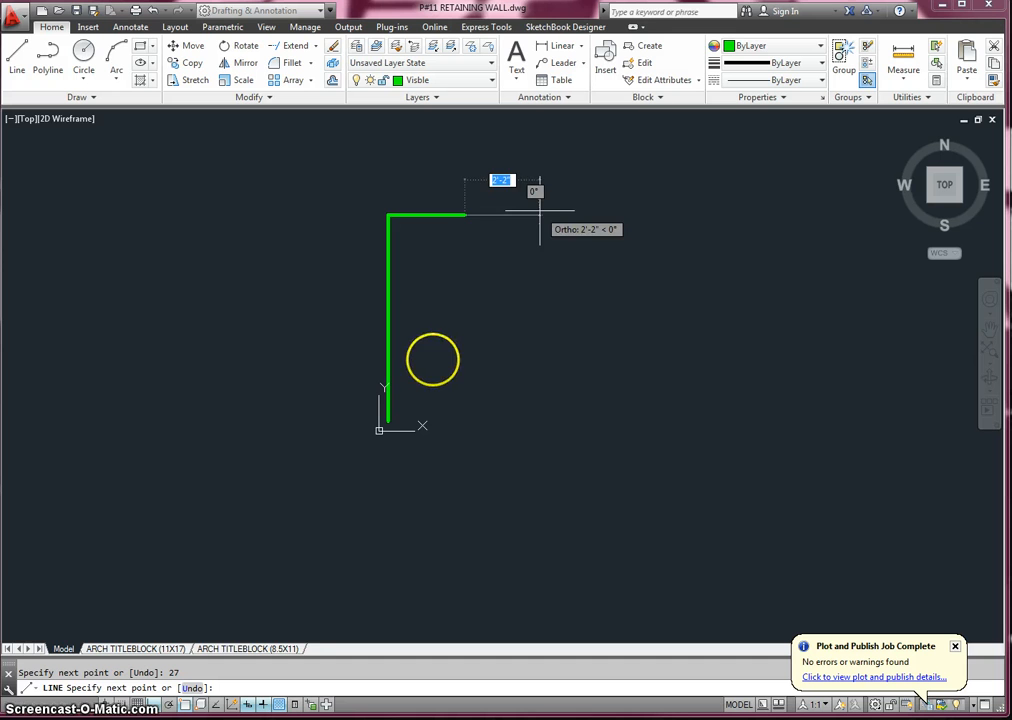
pyautogui.write('72')
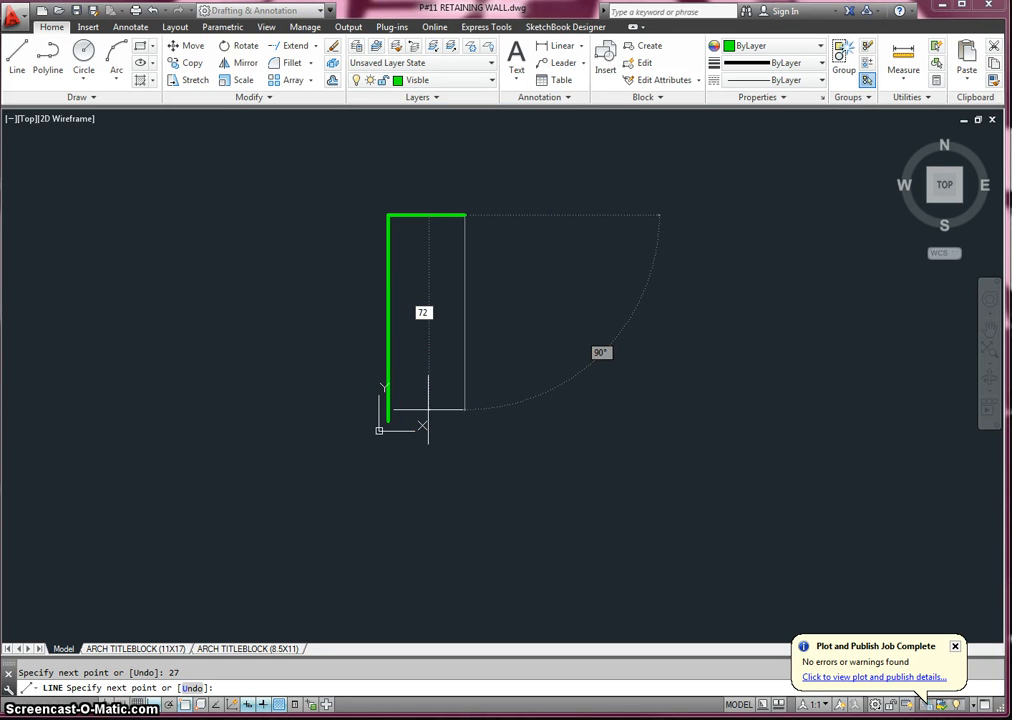
pyautogui.press('Return')
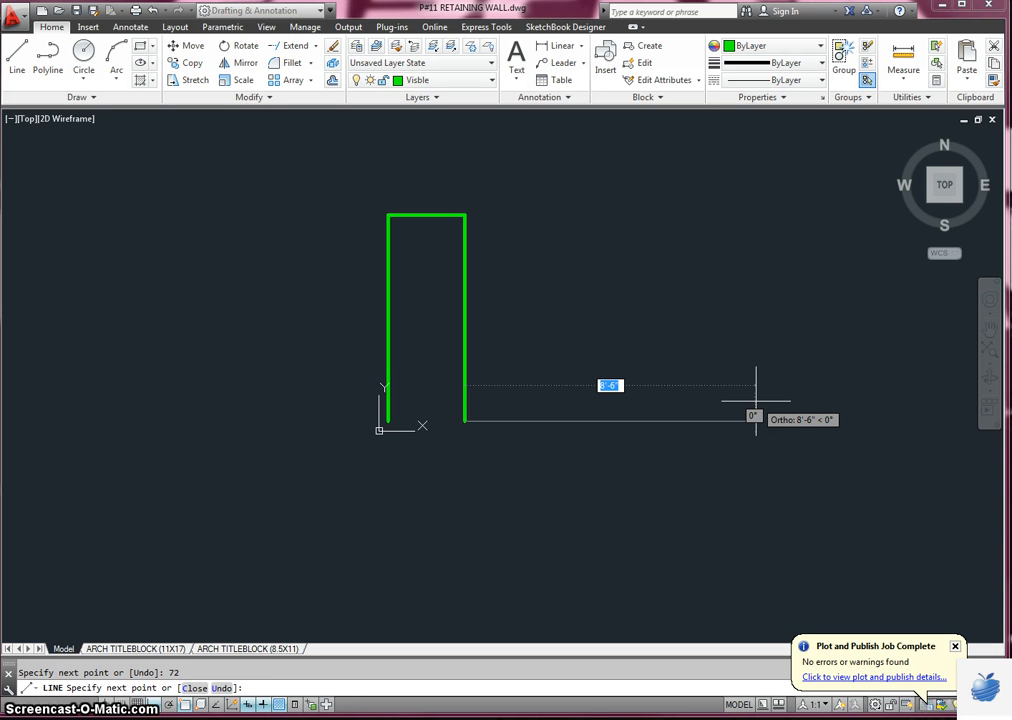
# - Continue the outline with an 86-inch horizontal line to the right for the footing's upper edge and a vertical end edge downward
pyautogui.write('86')
pyautogui.press('Return')
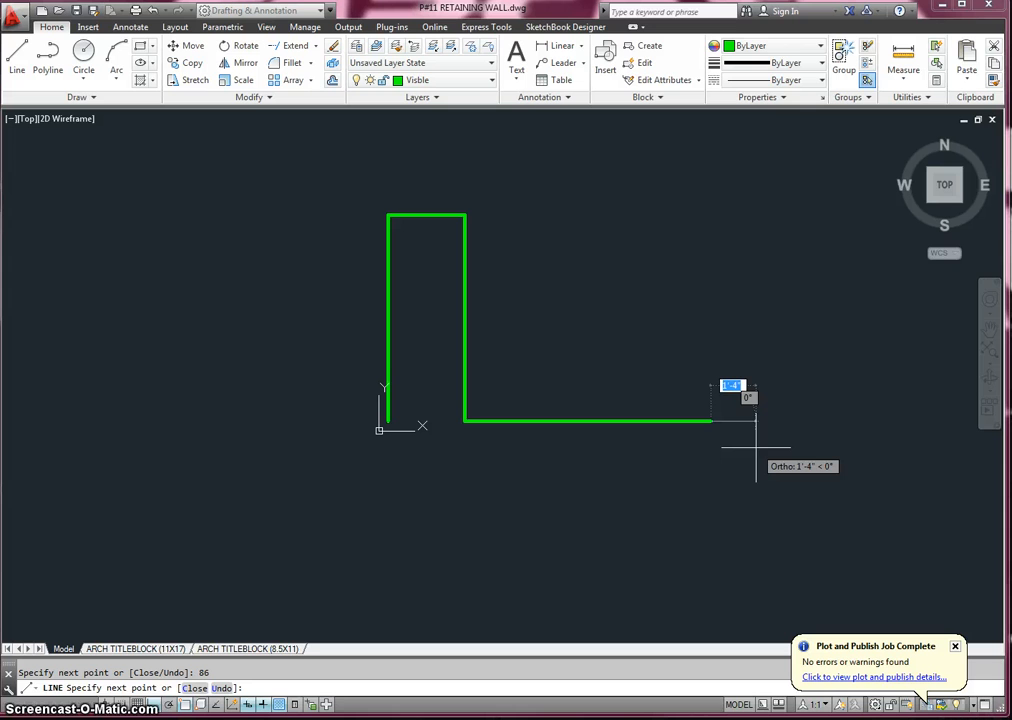
pyautogui.write('27')
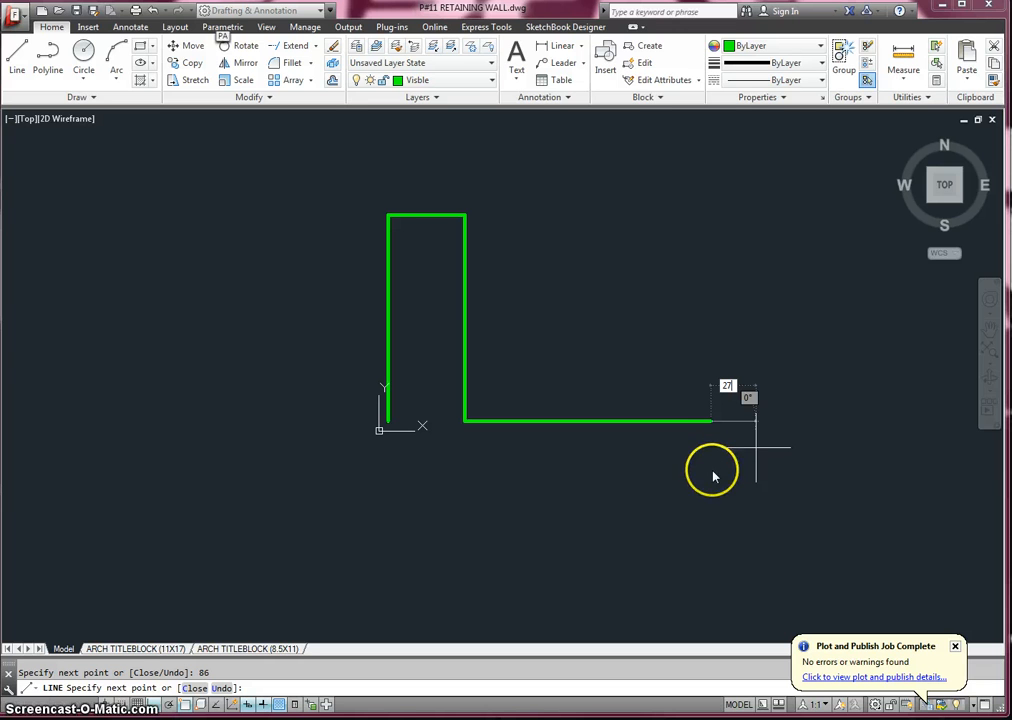
pyautogui.press('Return')
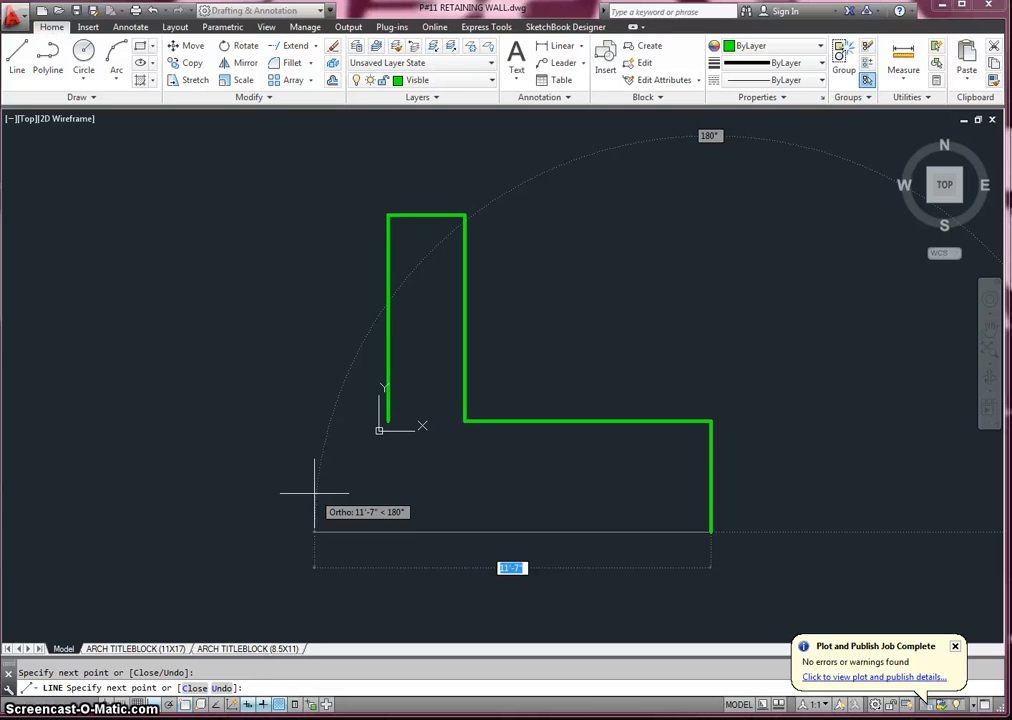
# - On the Center layer, draw a vertical centerline from the midpoint of the wall's top edge down past the footing's lower end
pyautogui.press('Return')
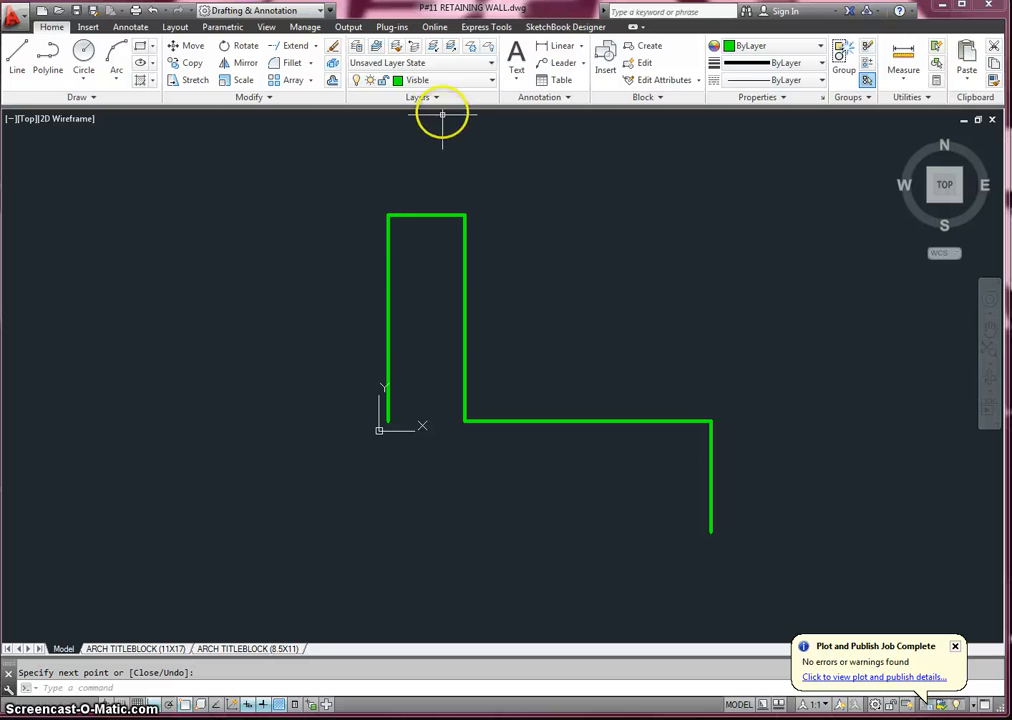
pyautogui.click(443, 80)
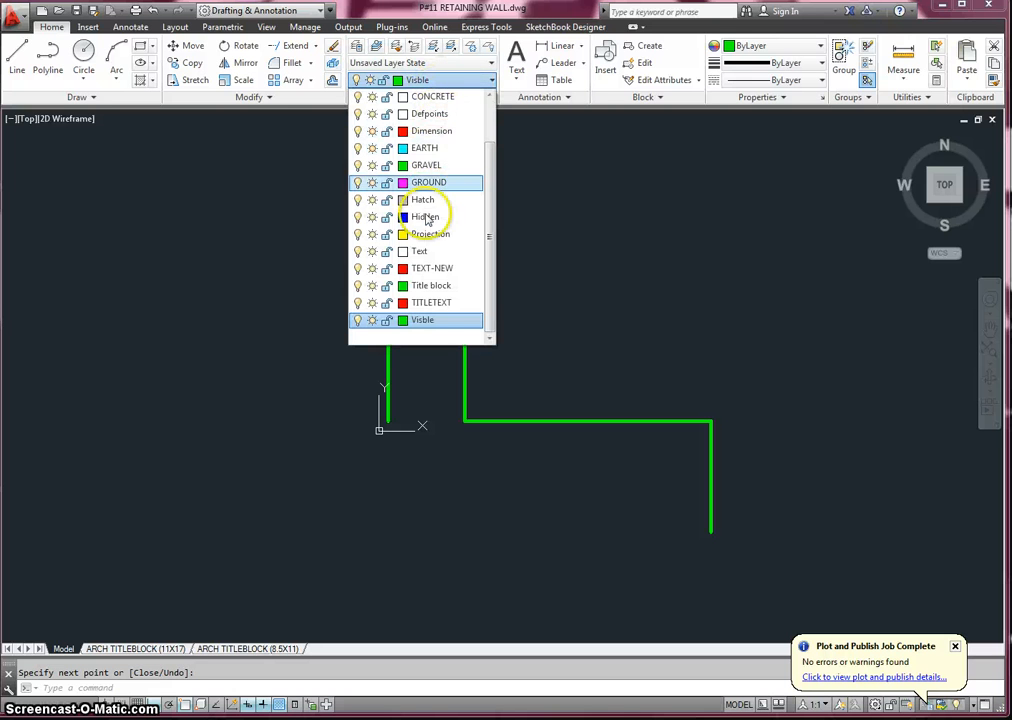
pyautogui.scroll(1, 440, 114)
pyautogui.click(440, 131)
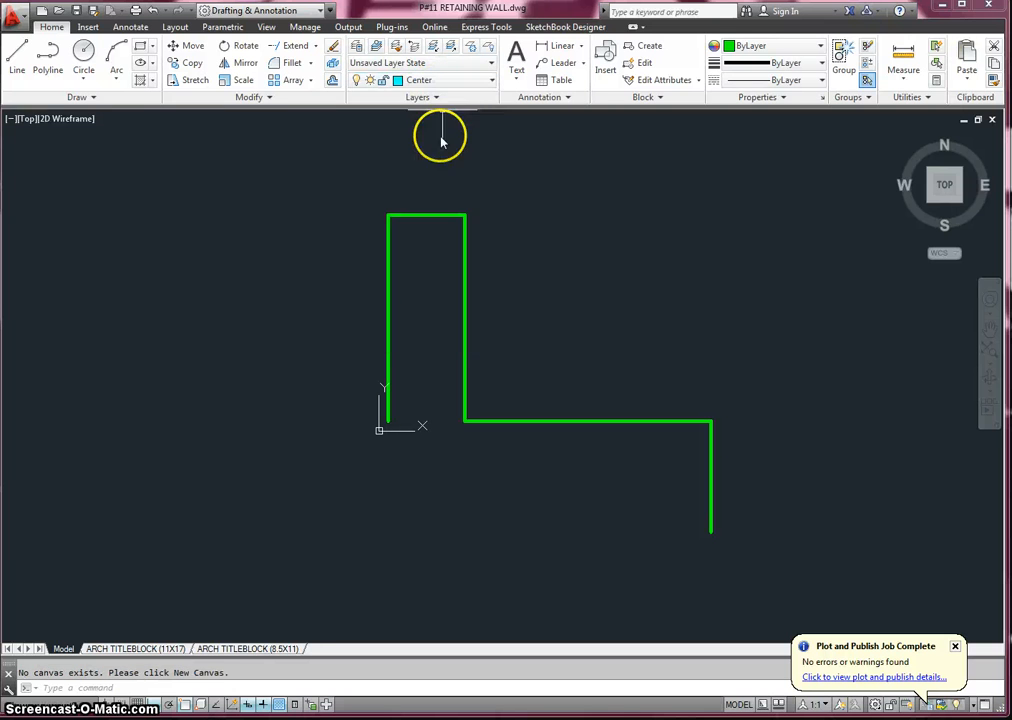
pyautogui.click(17, 55)
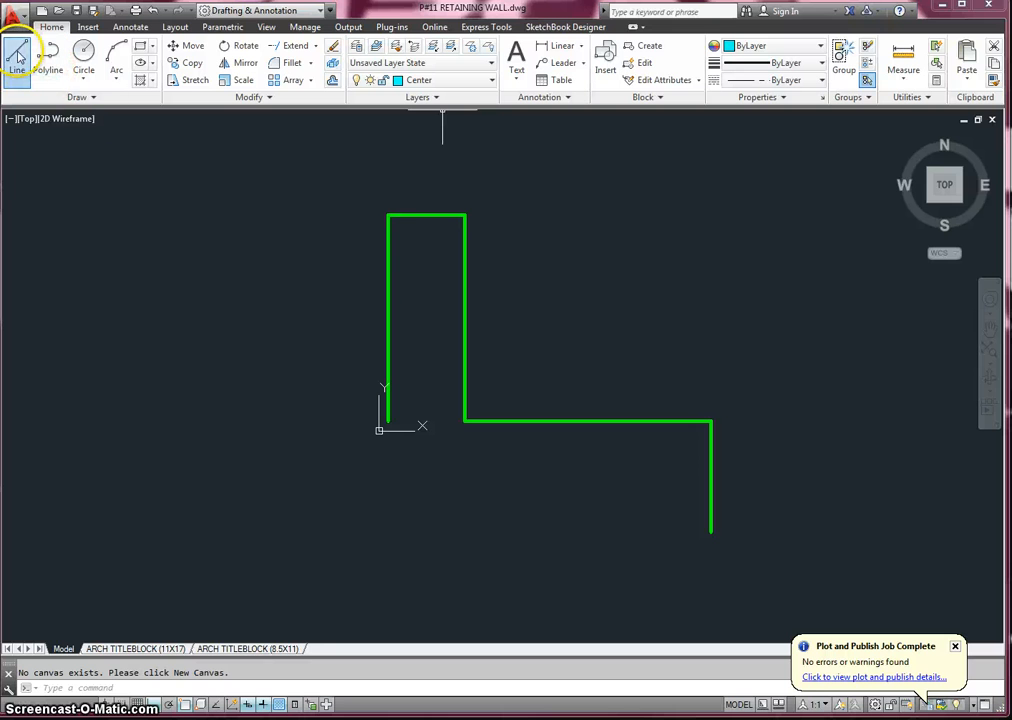
pyautogui.click(427, 214)
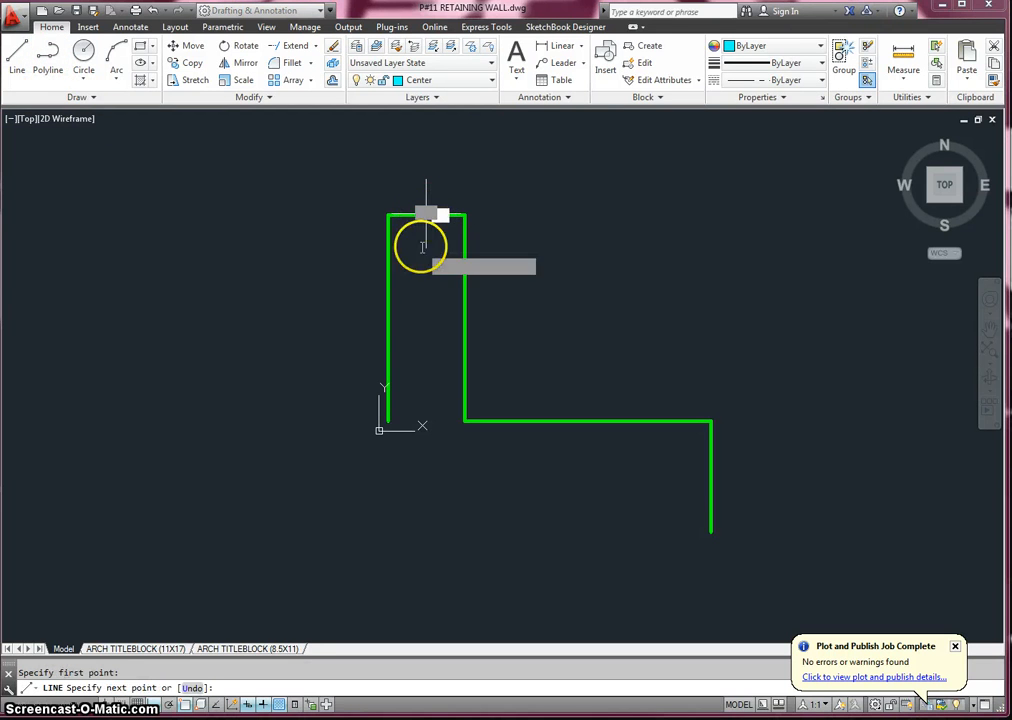
pyautogui.click(426, 560)
pyautogui.press('Return')
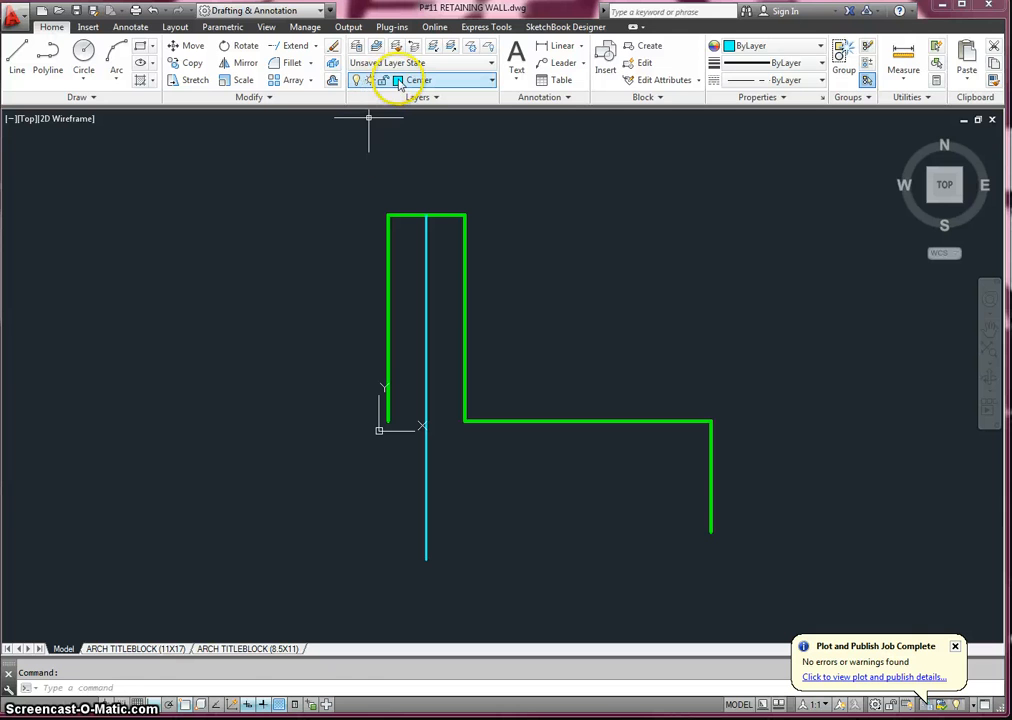
# - Offset the wall's centerline 32 inches to the left to locate the footing's left end
pyautogui.click(336, 81)
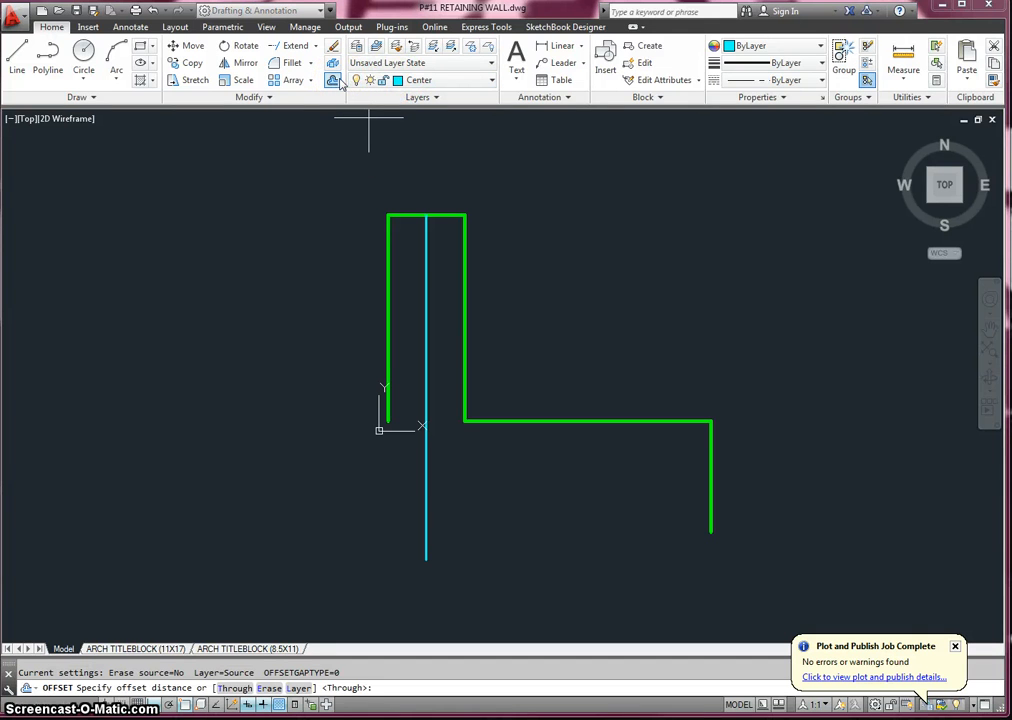
pyautogui.write('3')
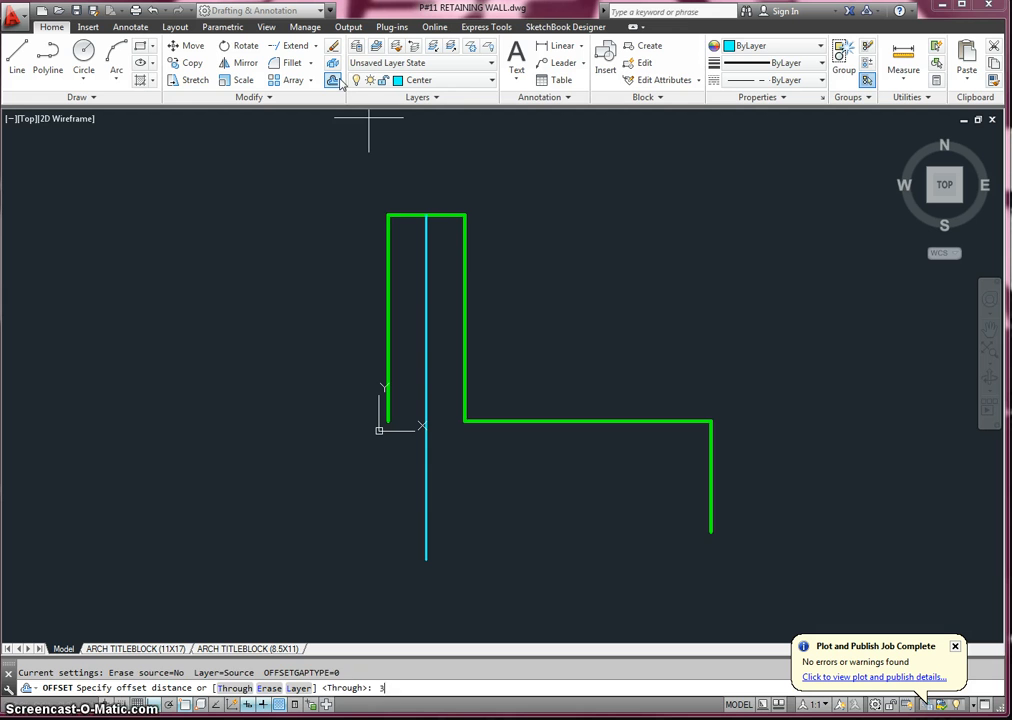
pyautogui.write('2')
pyautogui.press('Return')
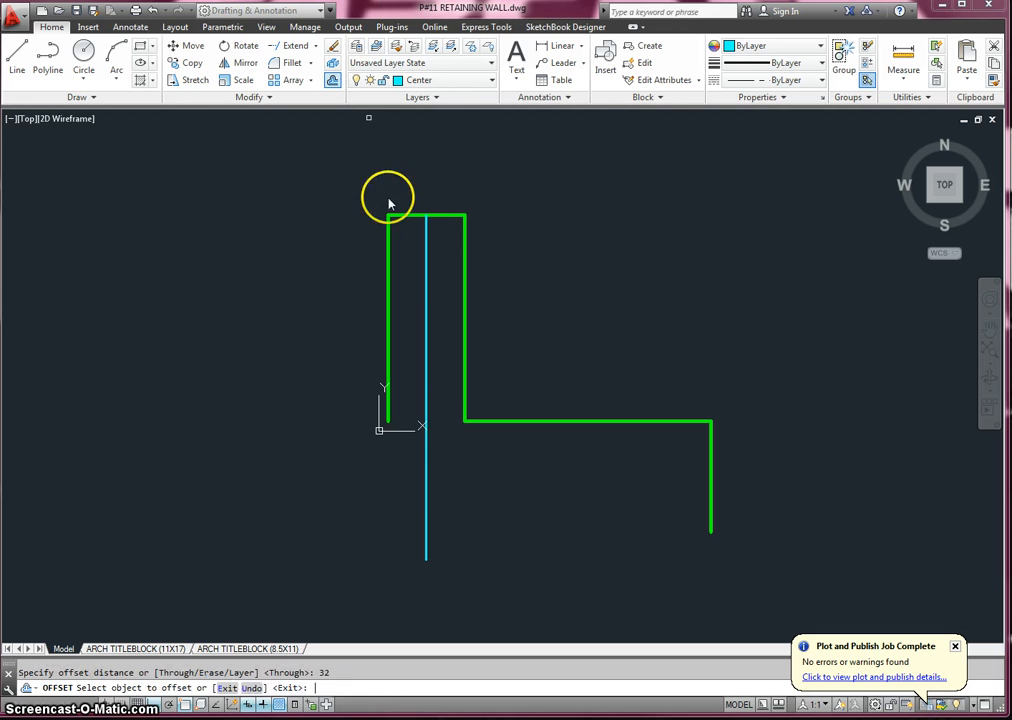
pyautogui.click(425, 480)
pyautogui.click(378, 476)
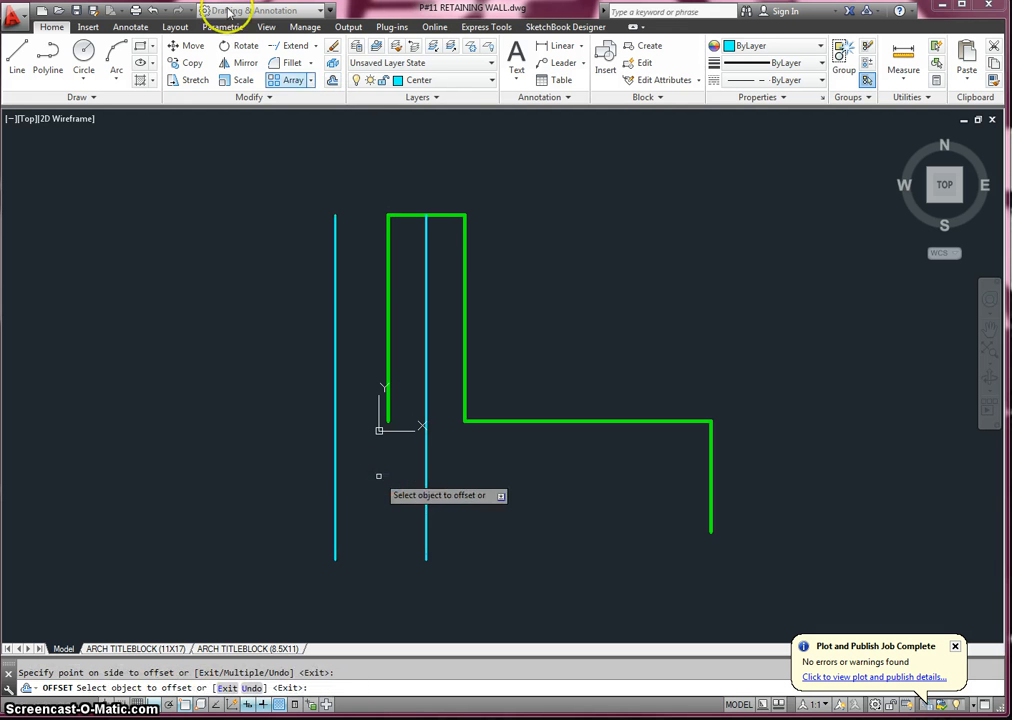
# - On the Visble layer, draw the footing's horizontal bottom edge from the right end edge's lower endpoint to the offset line
pyautogui.click(428, 80)
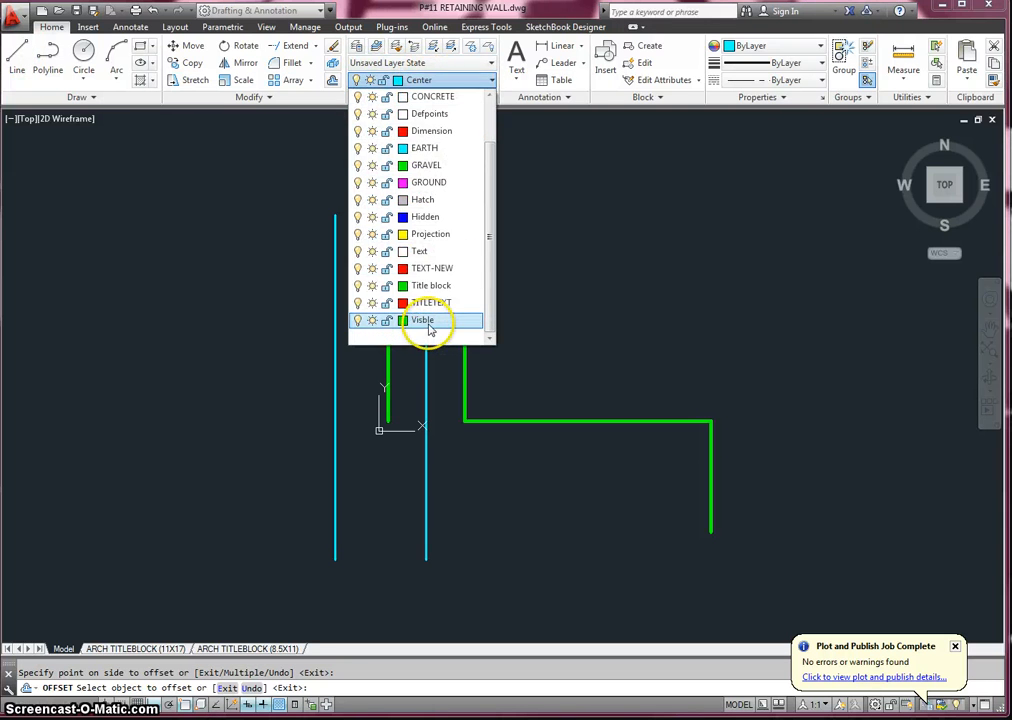
pyautogui.click(428, 320)
pyautogui.click(19, 52)
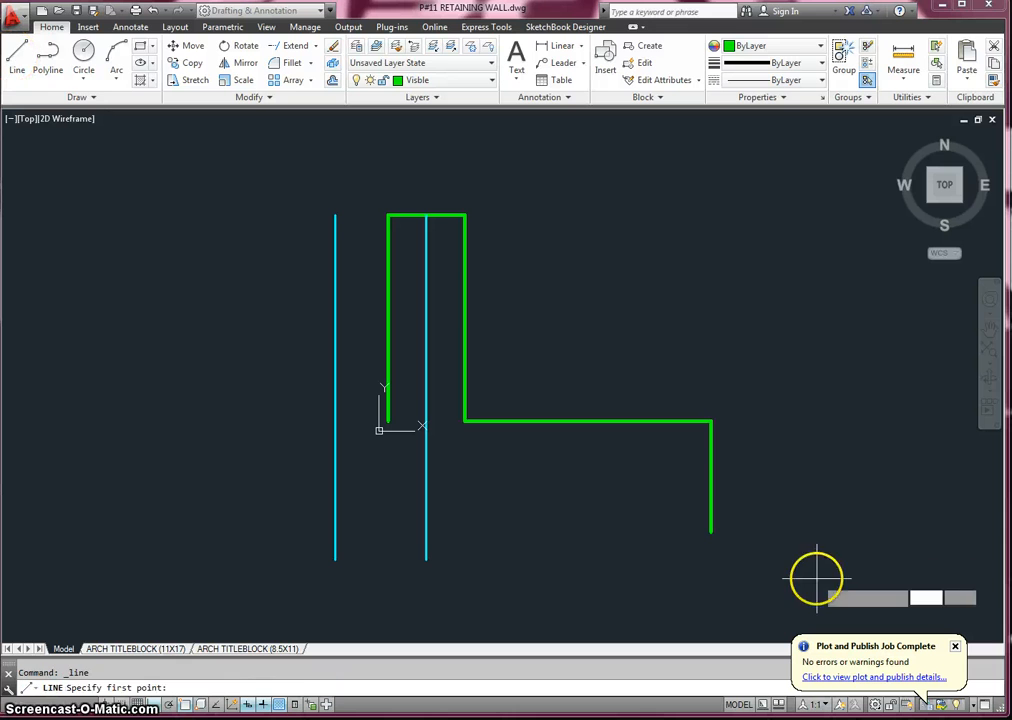
pyautogui.click(711, 532)
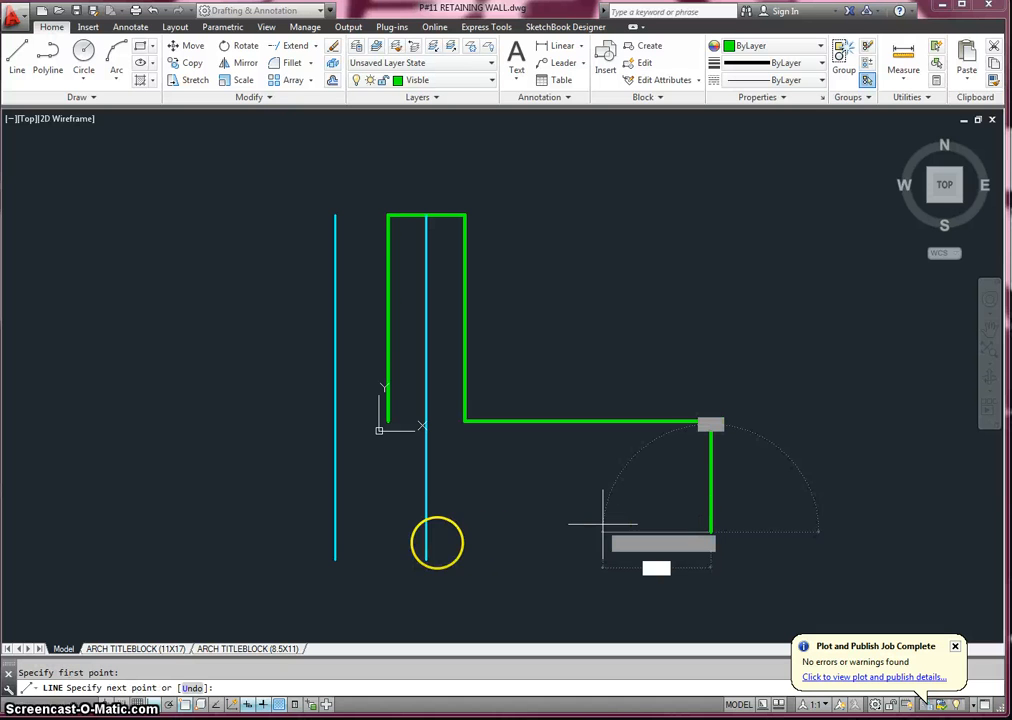
pyautogui.click(334, 532)
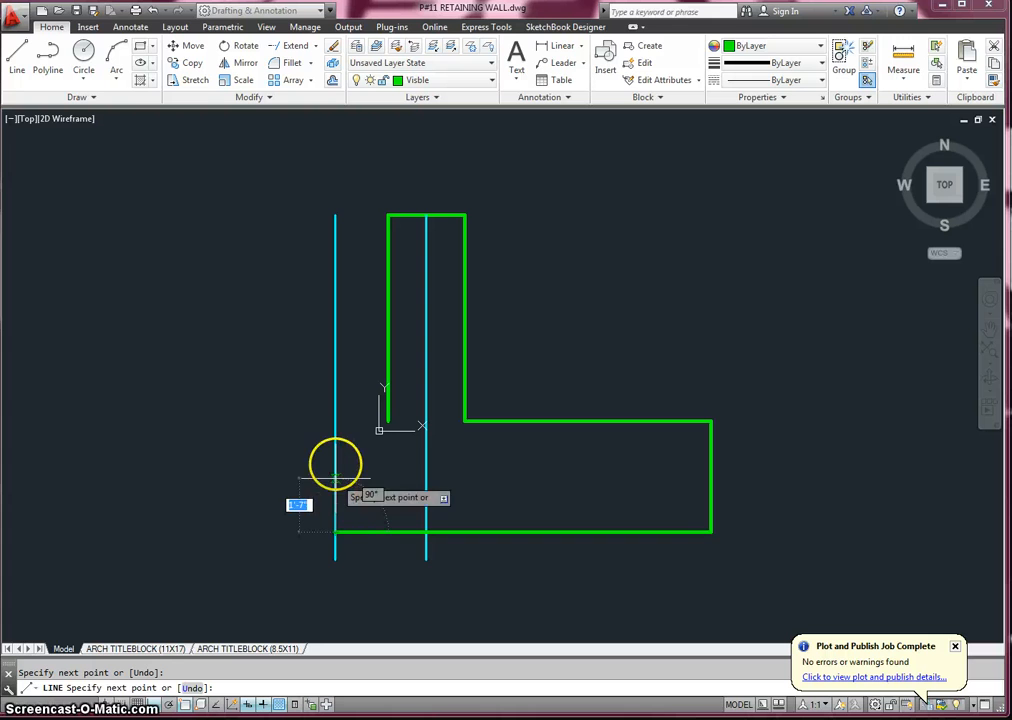
pyautogui.press('Return')
pyautogui.press('Return')
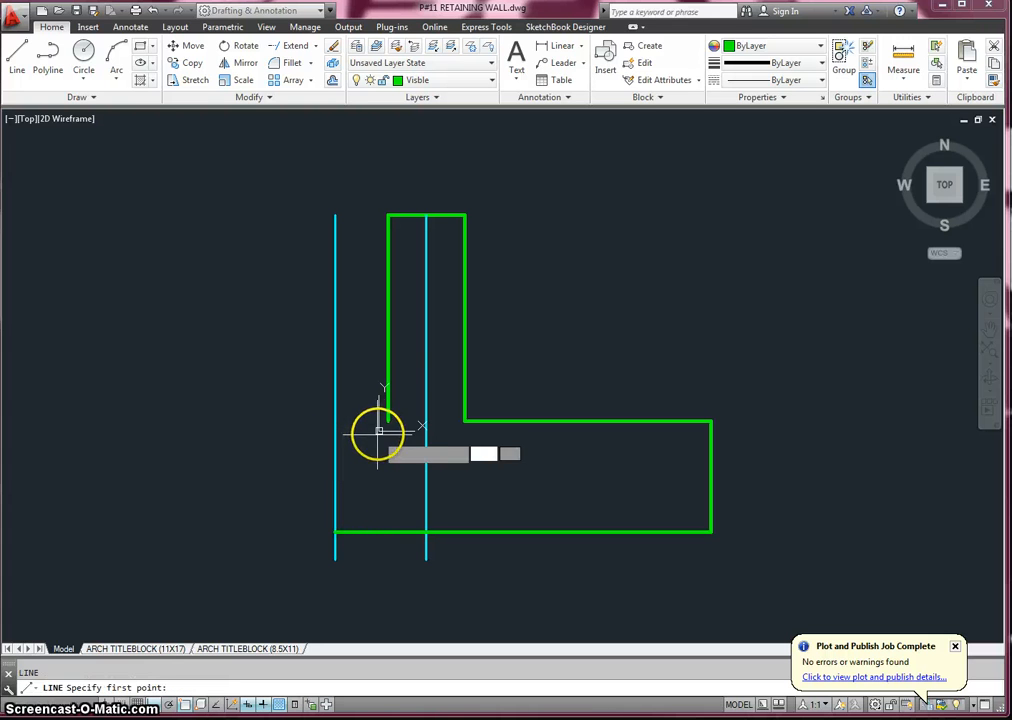
# - Close the outline with a horizontal line from the wall's lower-left end to the offset line and a vertical line down to the footing's bottom-left corner
pyautogui.click(383, 425)
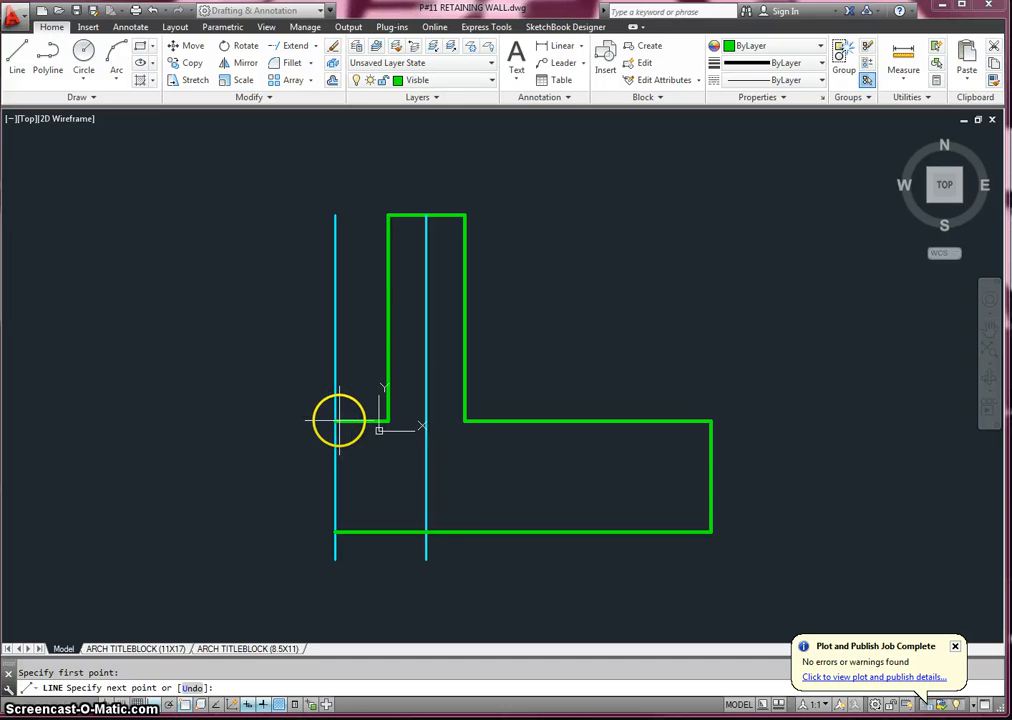
pyautogui.click(335, 420)
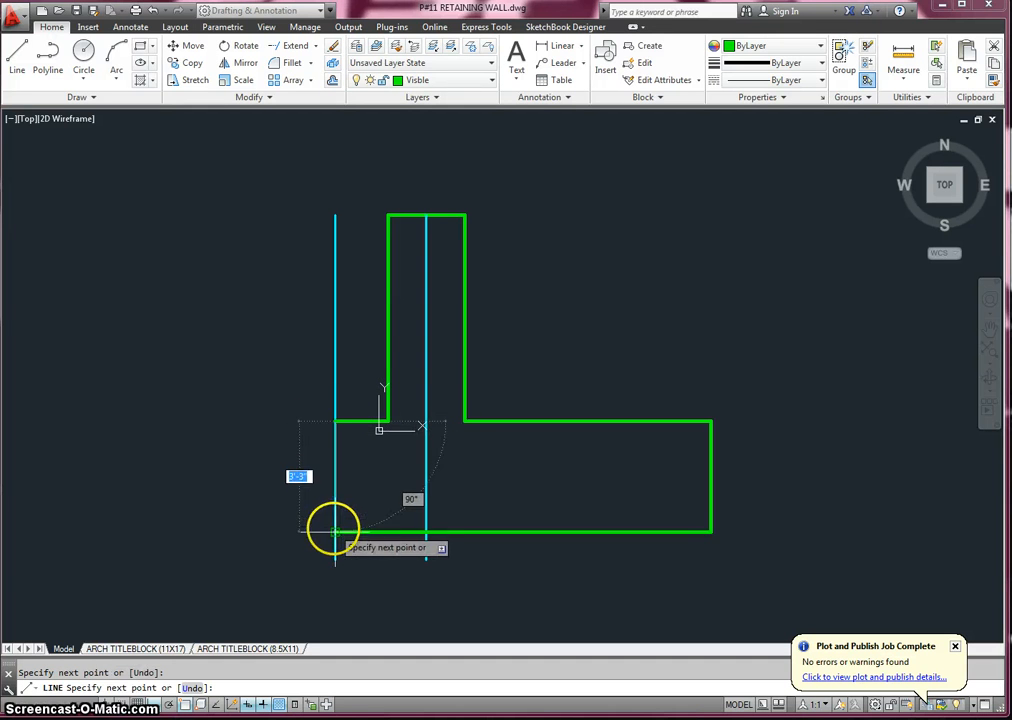
pyautogui.click(335, 530)
pyautogui.press('Return')
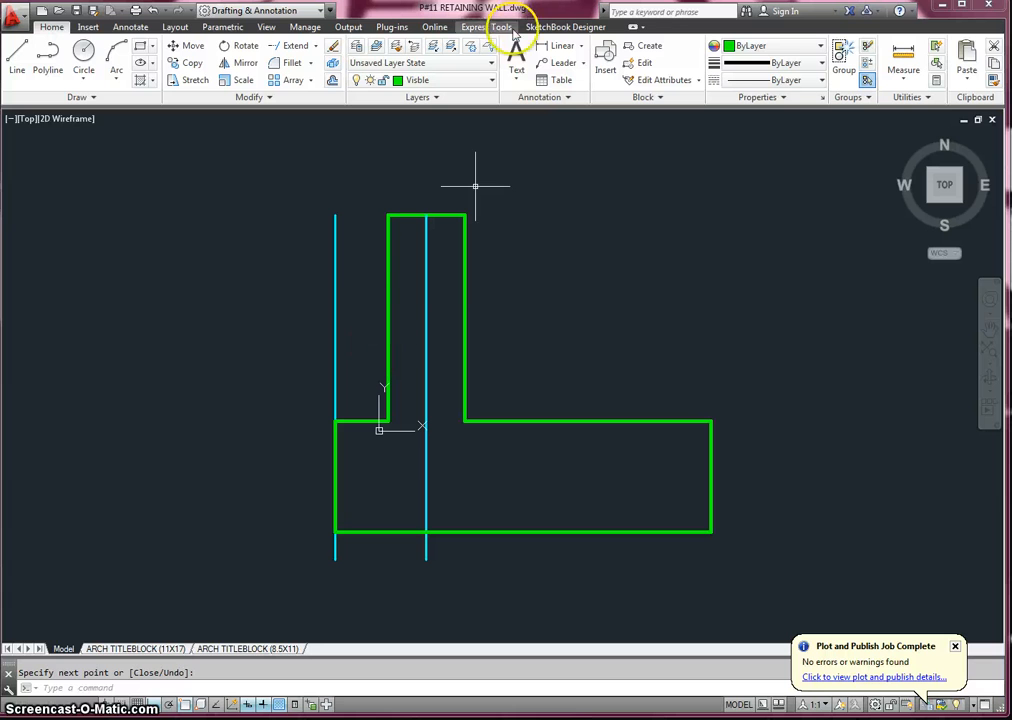
# - Check the horizontal distance between the offset line and the wall's centerline with a trial linear dimension, without placing it
pyautogui.click(548, 47)
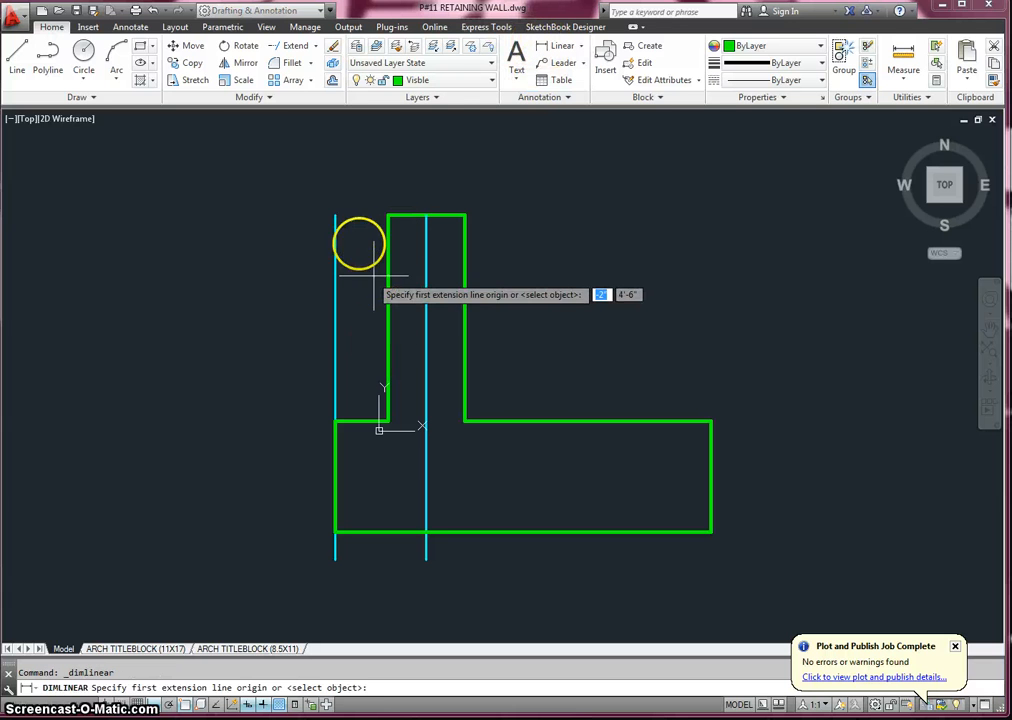
pyautogui.click(342, 214)
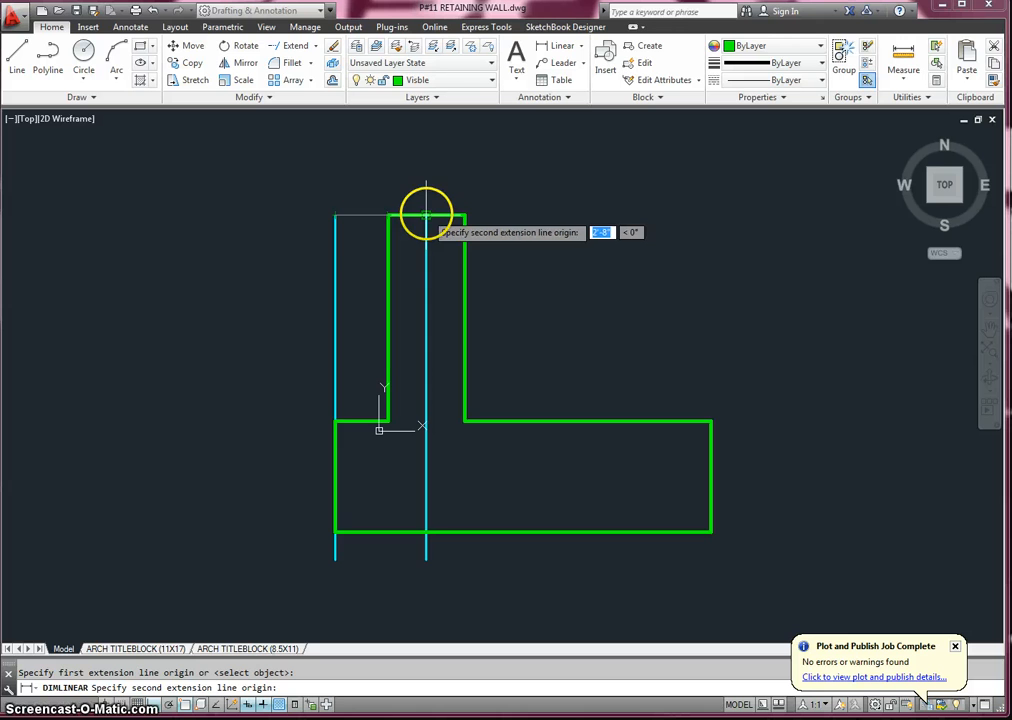
pyautogui.click(426, 215)
pyautogui.scroll(5, 390, 185)
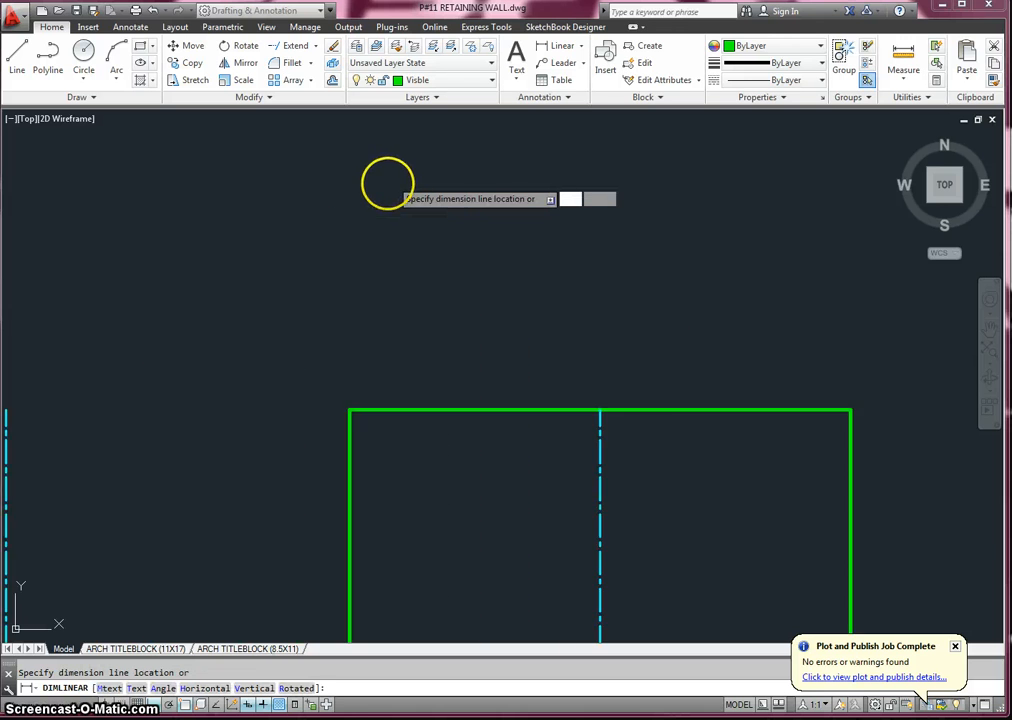
pyautogui.scroll(2, 388, 183)
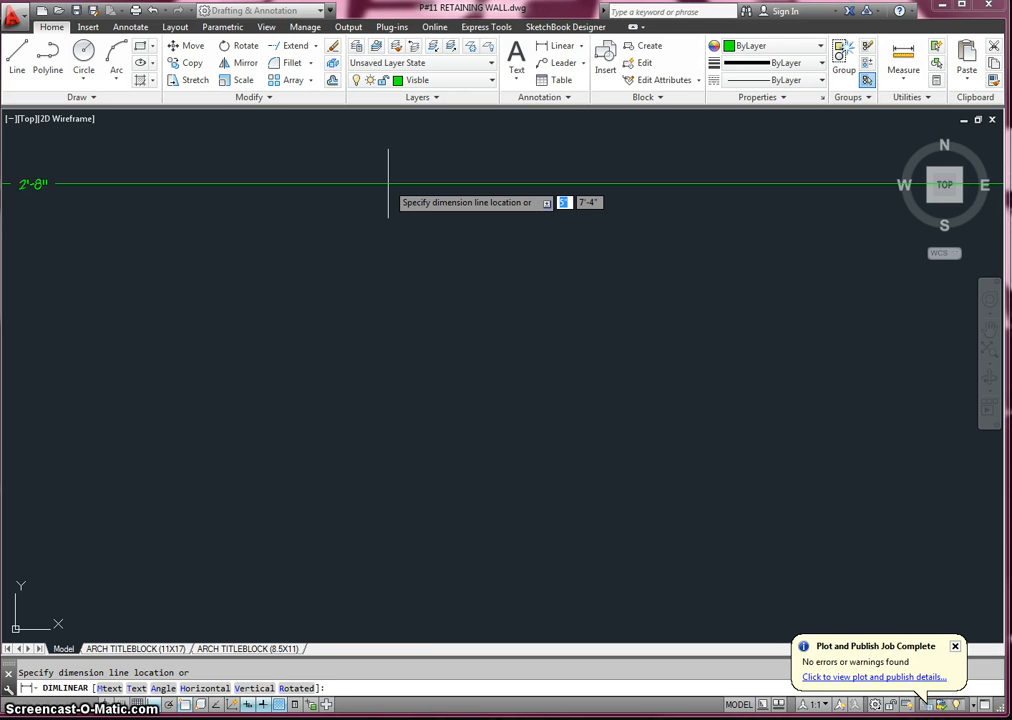
pyautogui.scroll(-4, 388, 183)
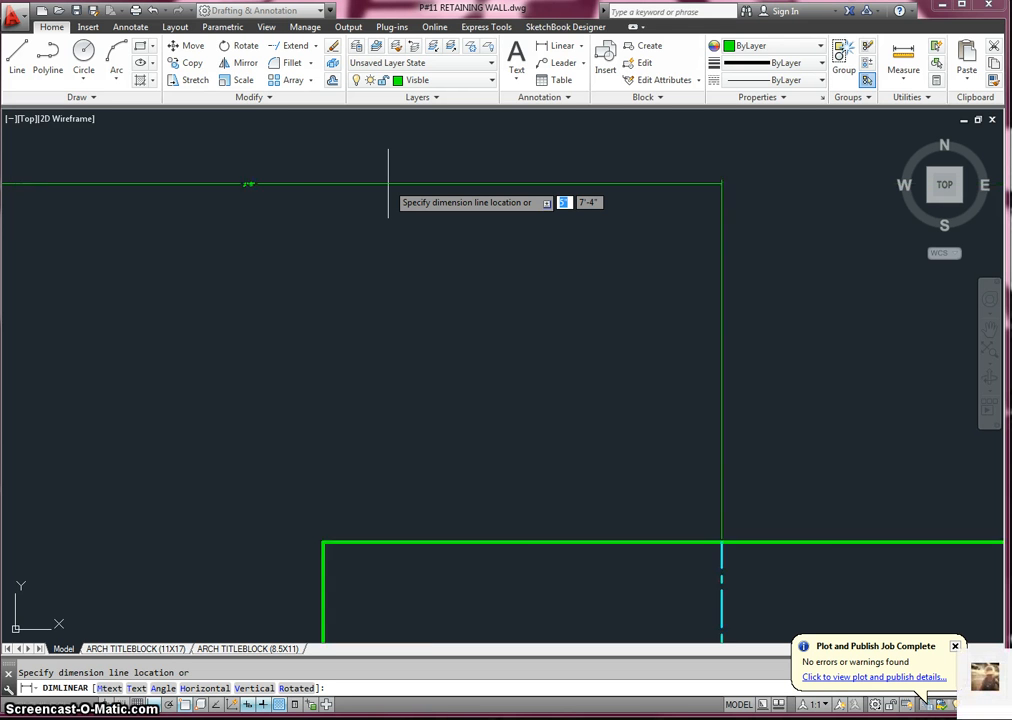
pyautogui.scroll(-3, 388, 183)
pyautogui.rightClick(388, 185)
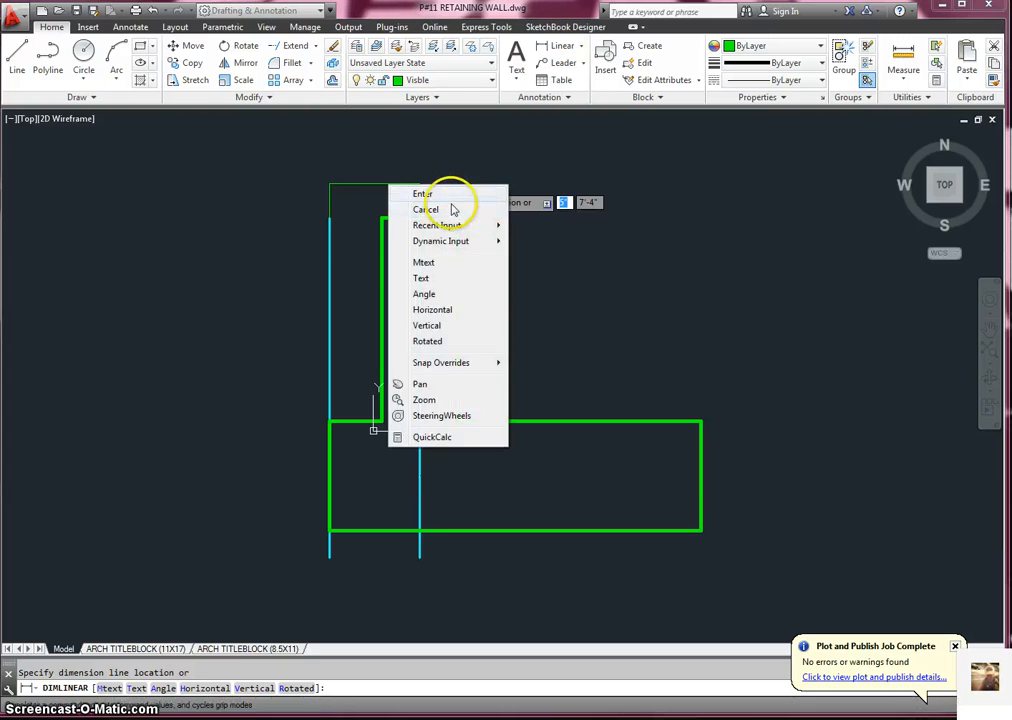
pyautogui.click(449, 206)
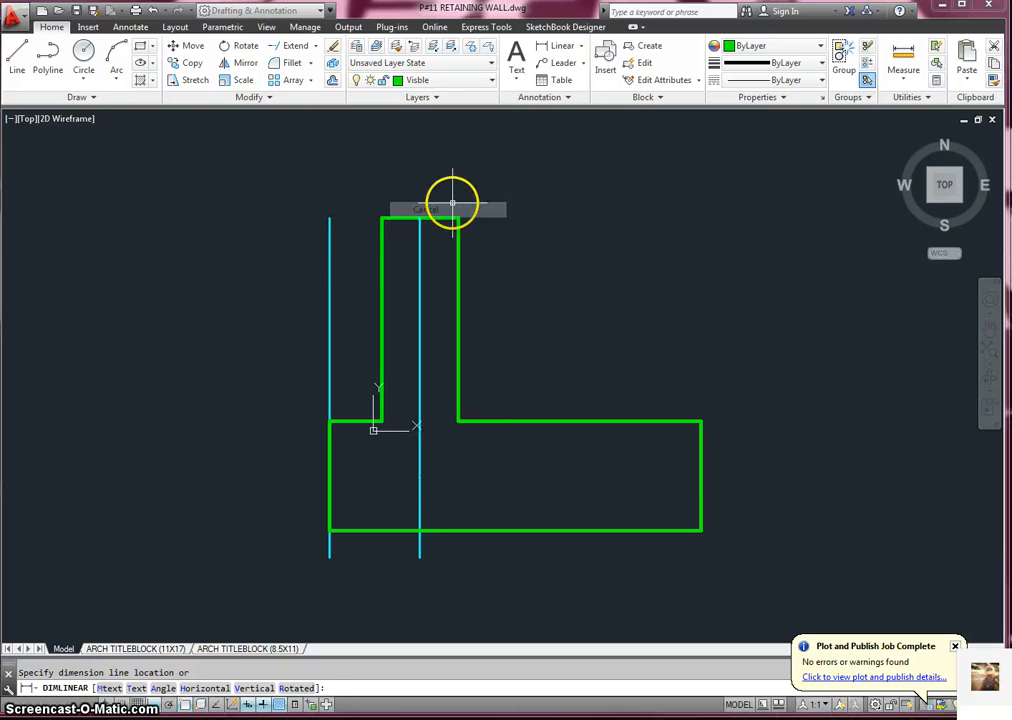
# - Erase the offset construction line and trim the part of the centerline that extends below the footing
pyautogui.click(330, 248)
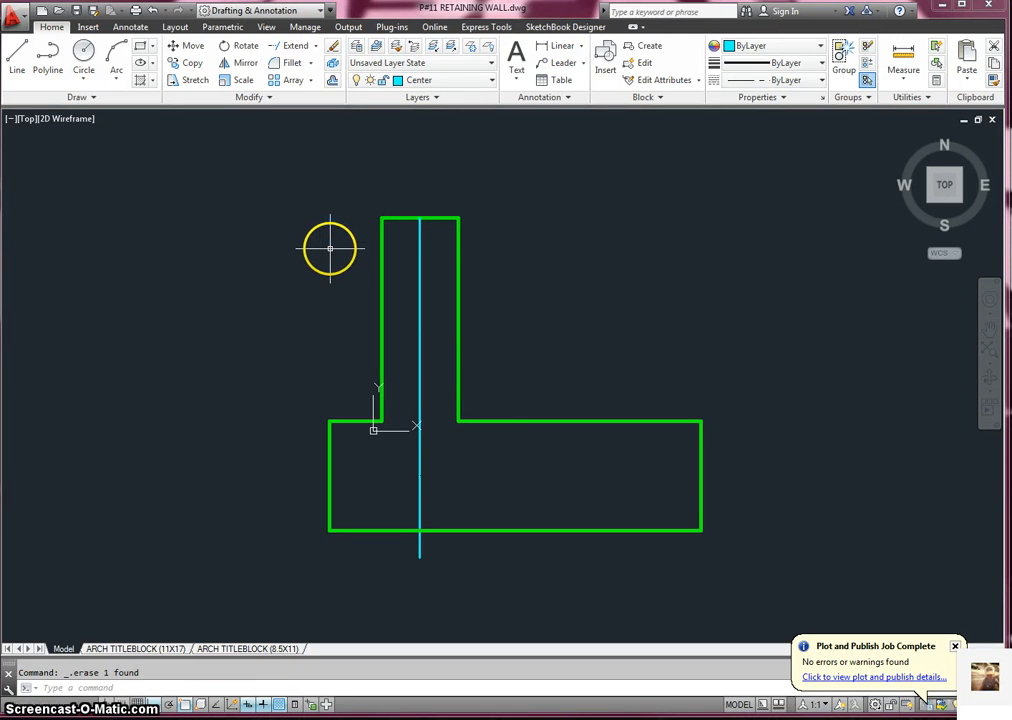
pyautogui.click(312, 45)
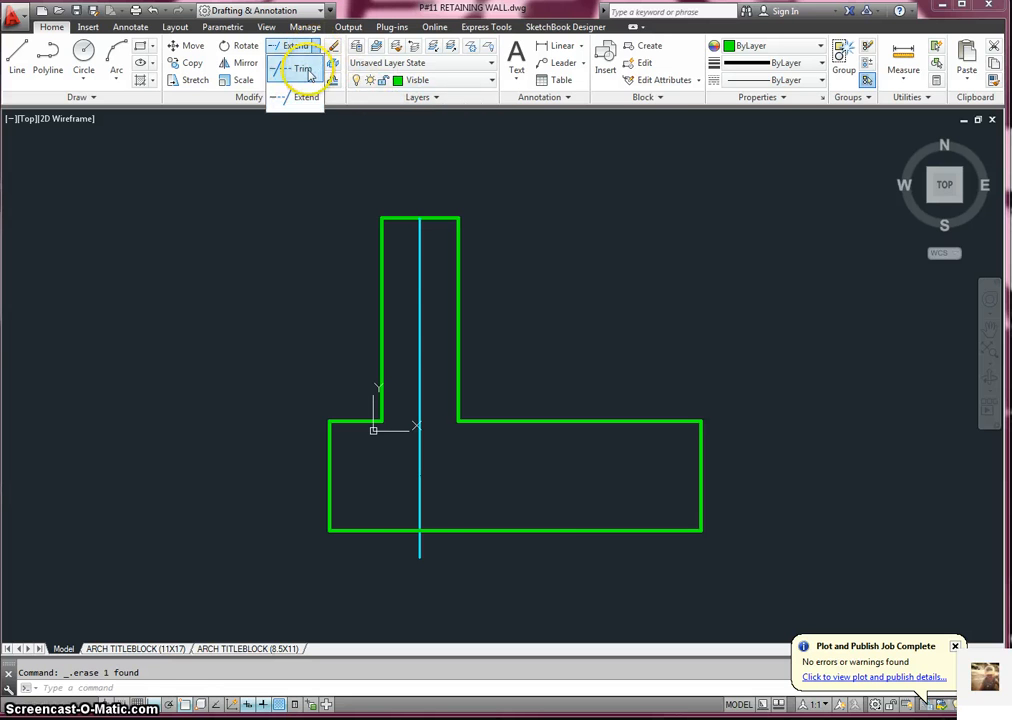
pyautogui.click(303, 70)
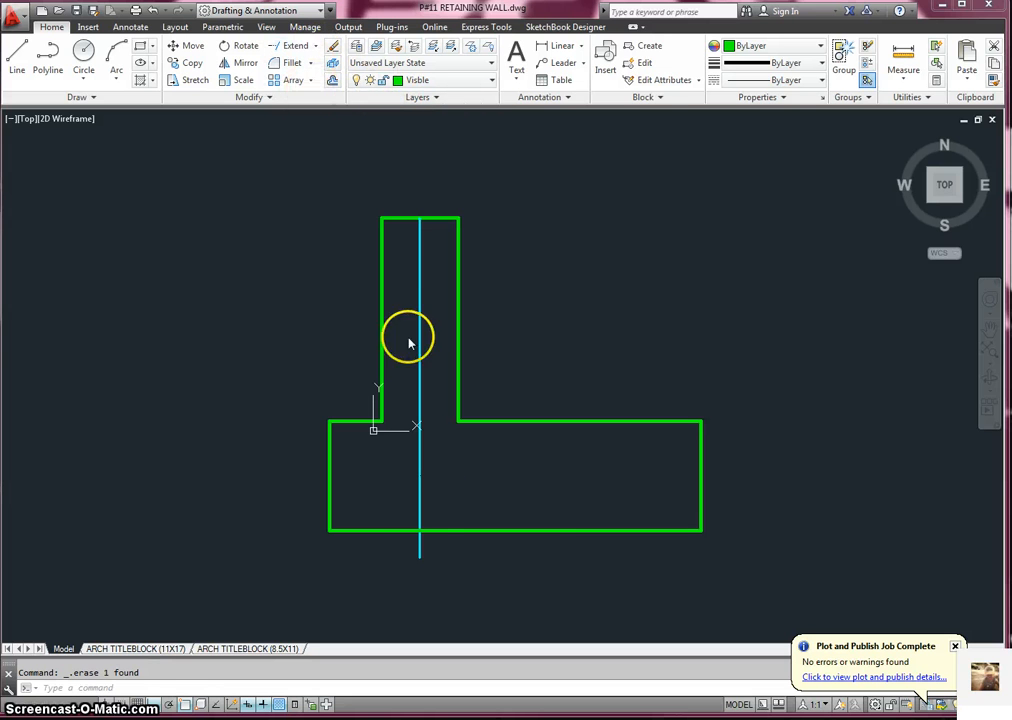
pyautogui.click(421, 546)
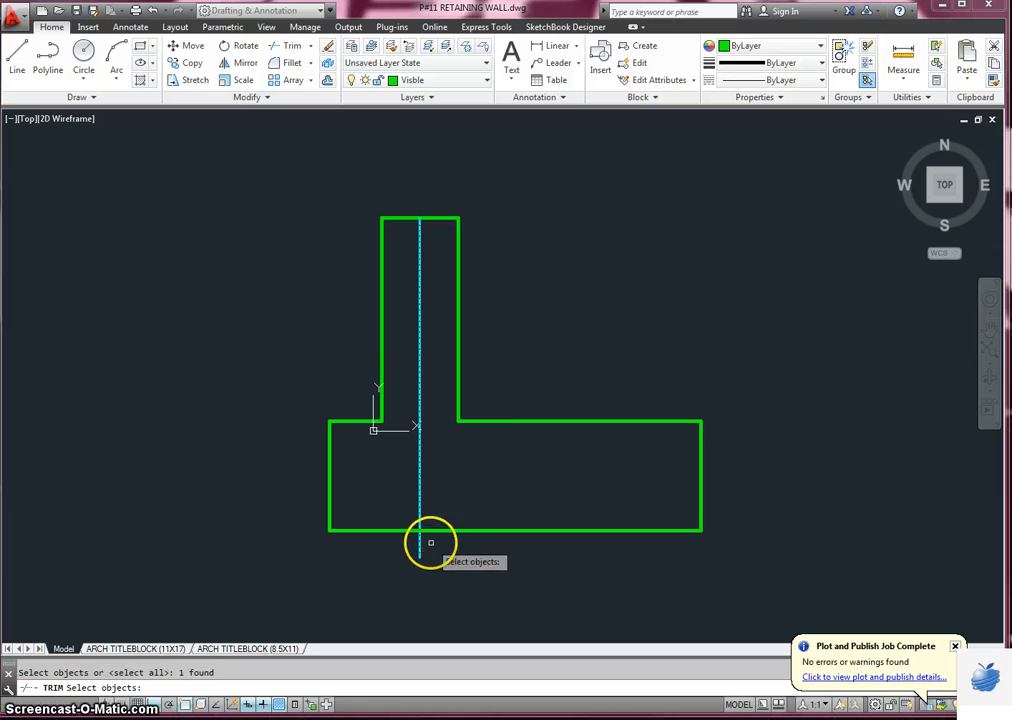
pyautogui.click(280, 47)
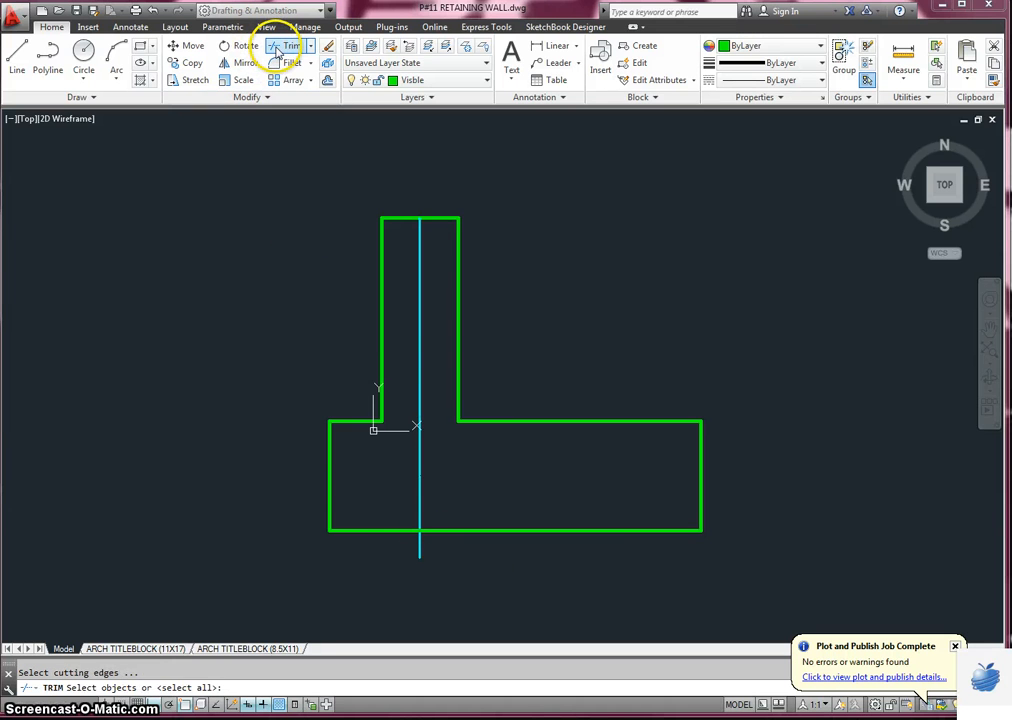
pyautogui.press('Return')
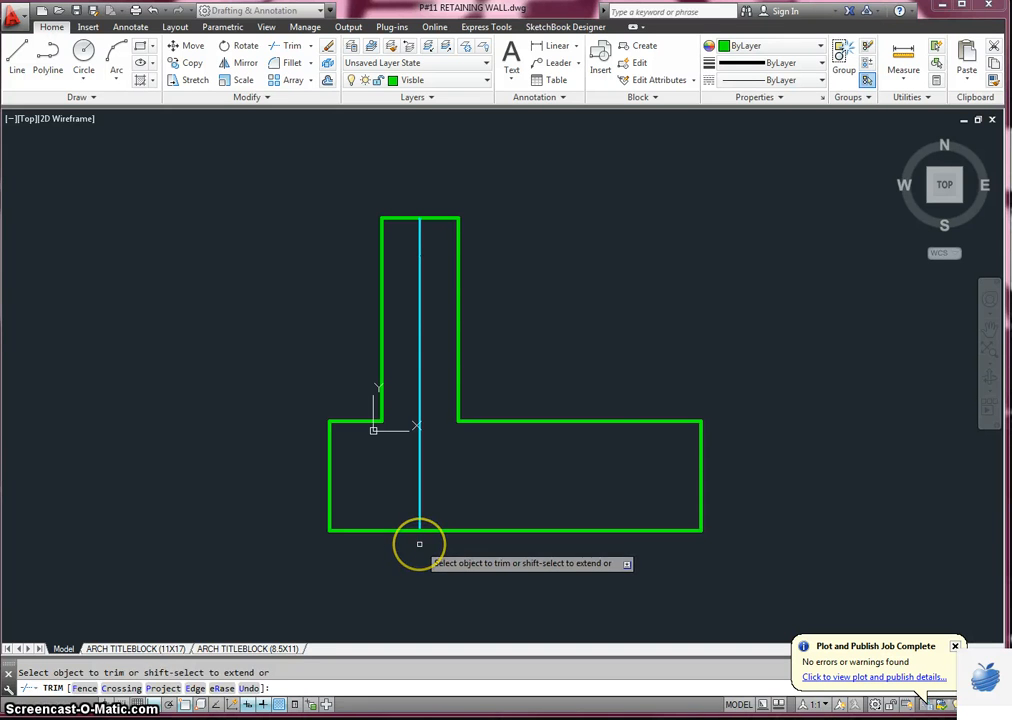
pyautogui.rightClick(419, 543)
# - With ortho mode off, draw a sloped line from the wall's top-right corner to the footing's upper-right corner
pyautogui.press('F8')
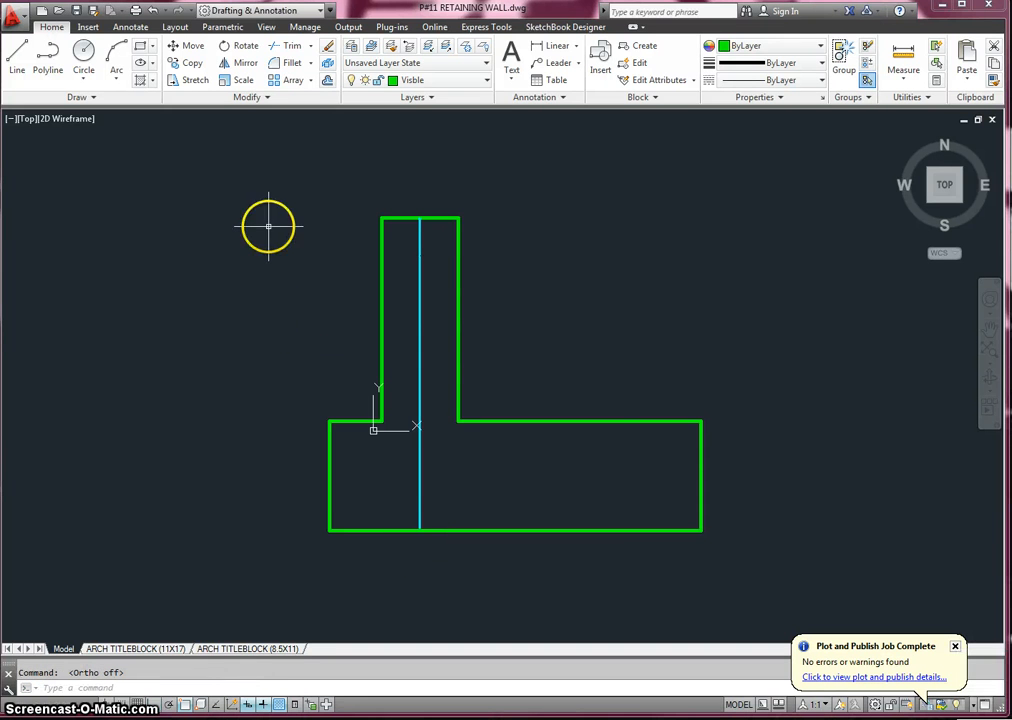
pyautogui.click(18, 58)
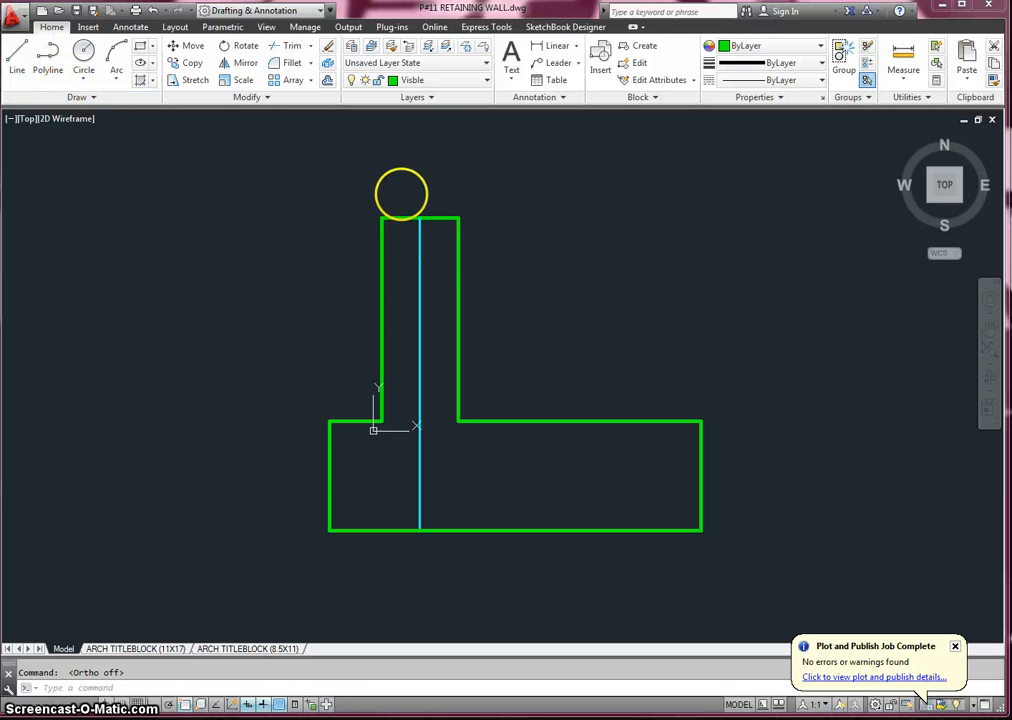
pyautogui.click(459, 217)
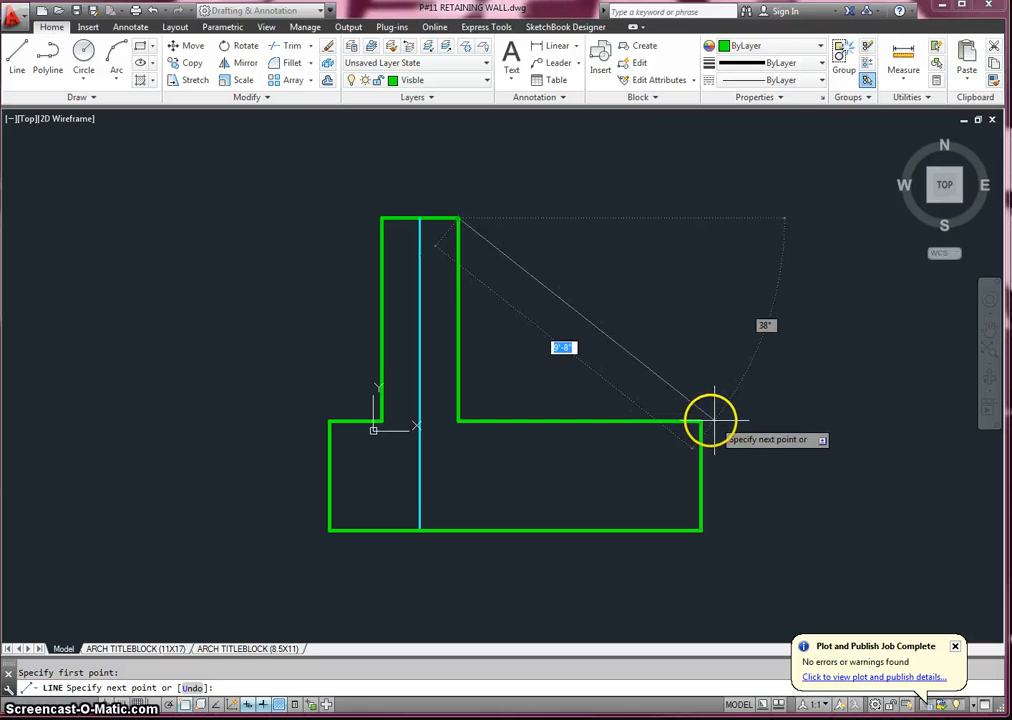
pyautogui.click(703, 420)
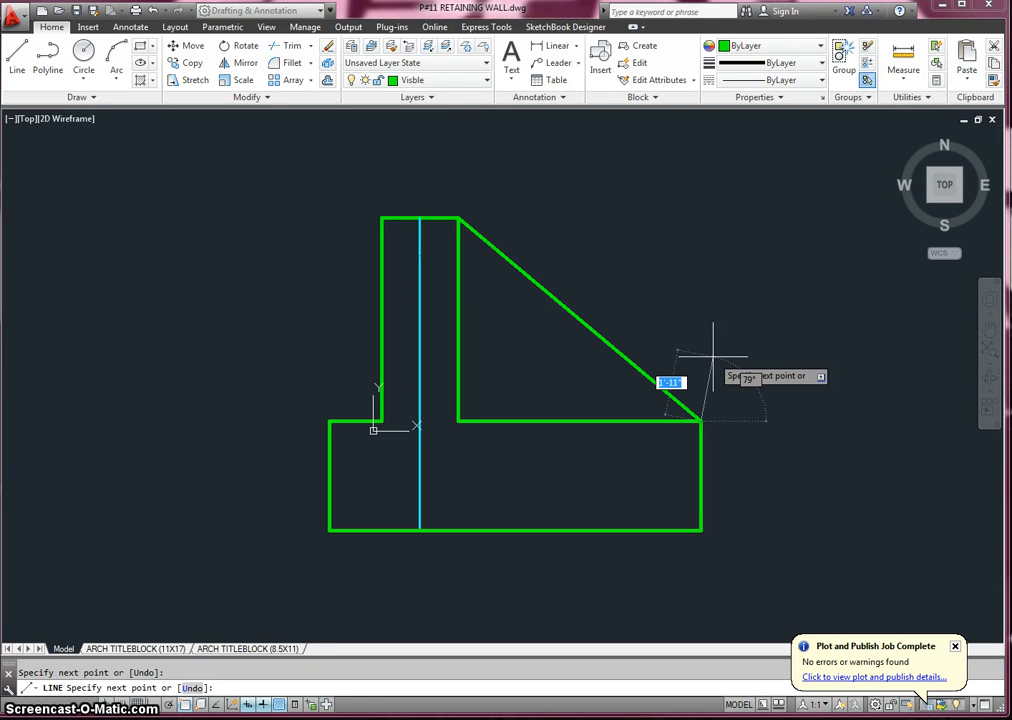
# - Offset the footing's short upper-left edge upward by 18 inches
pyautogui.click(328, 82)
pyautogui.write('18')
pyautogui.press('Return')
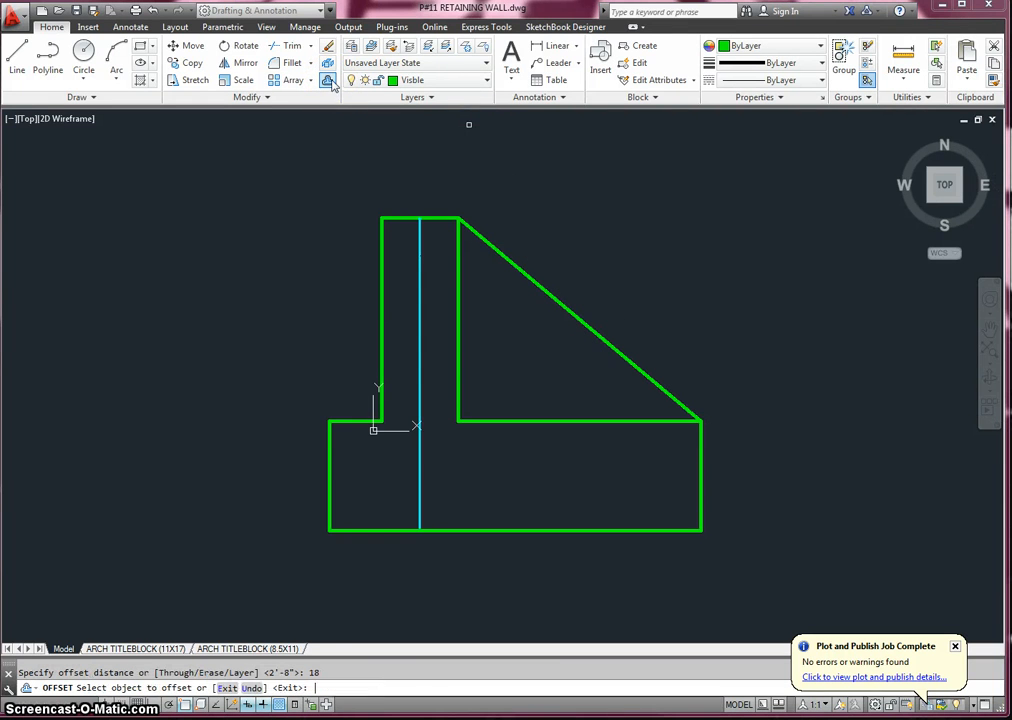
pyautogui.click(359, 424)
pyautogui.click(367, 367)
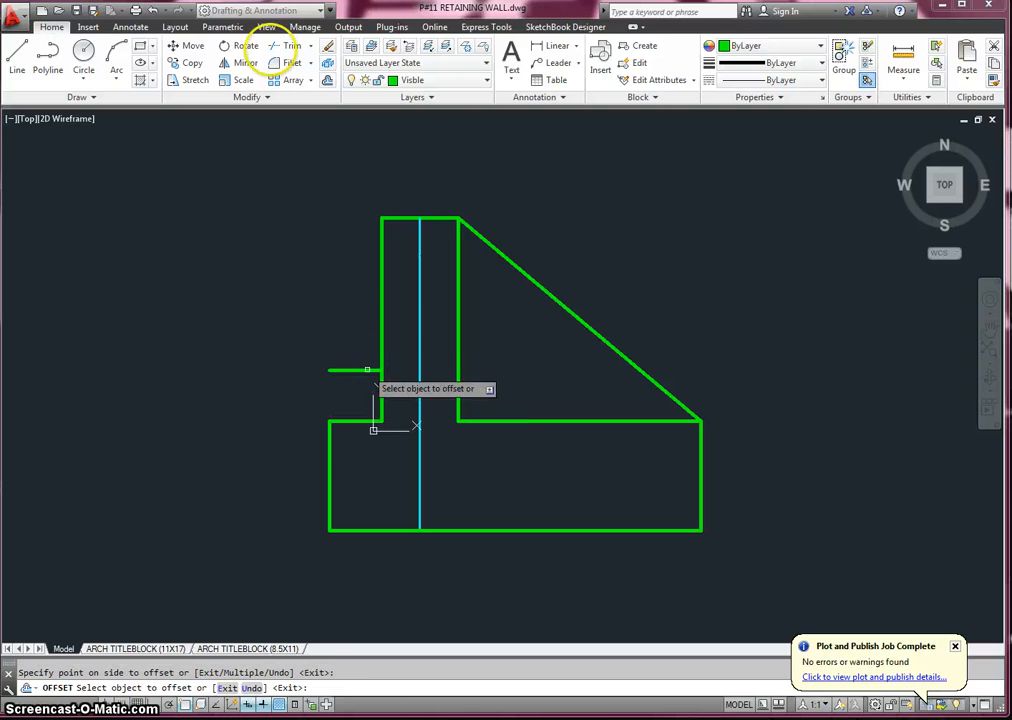
pyautogui.press('Escape')
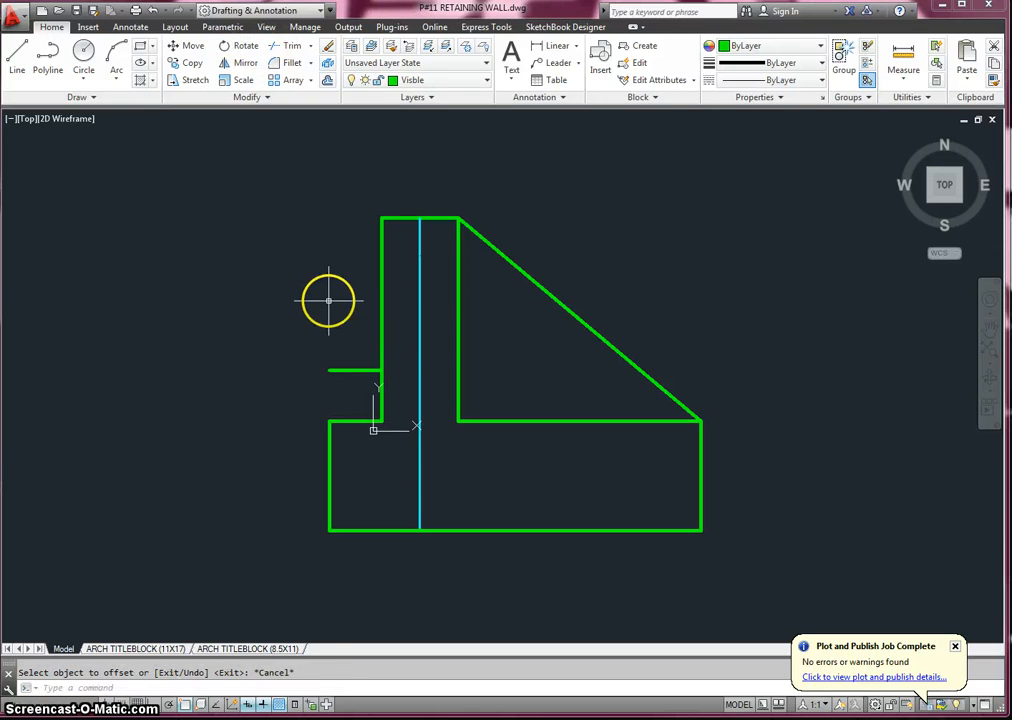
# - Stretch the left end of the offset line horizontally outward, well past the footing's left side
pyautogui.click(344, 371)
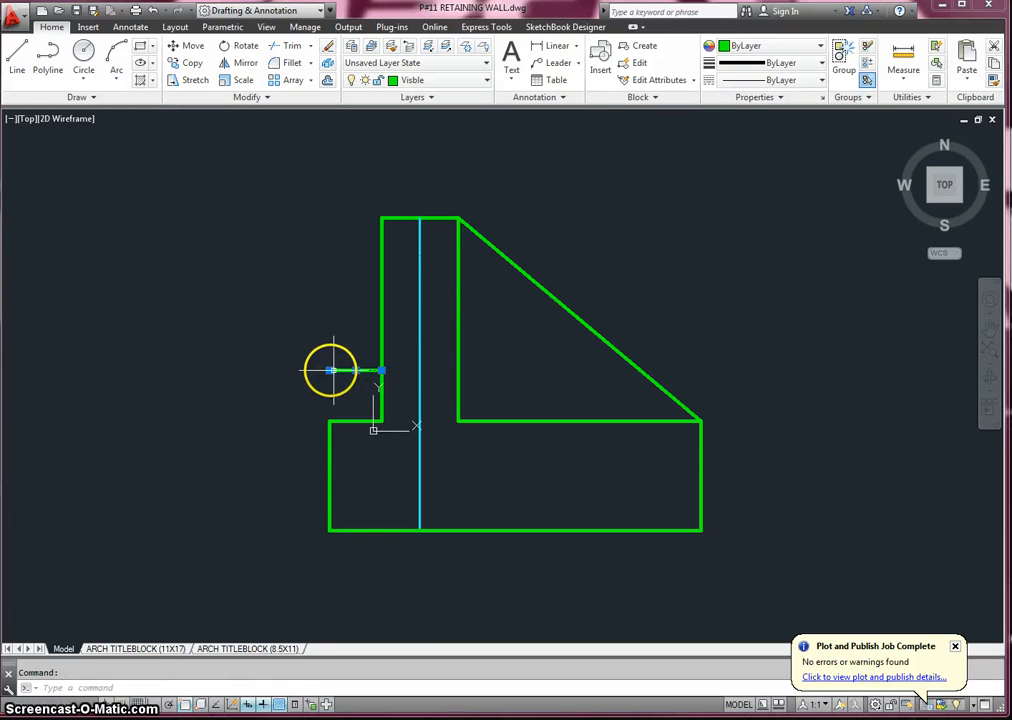
pyautogui.click(330, 371)
pyautogui.click(330, 371)
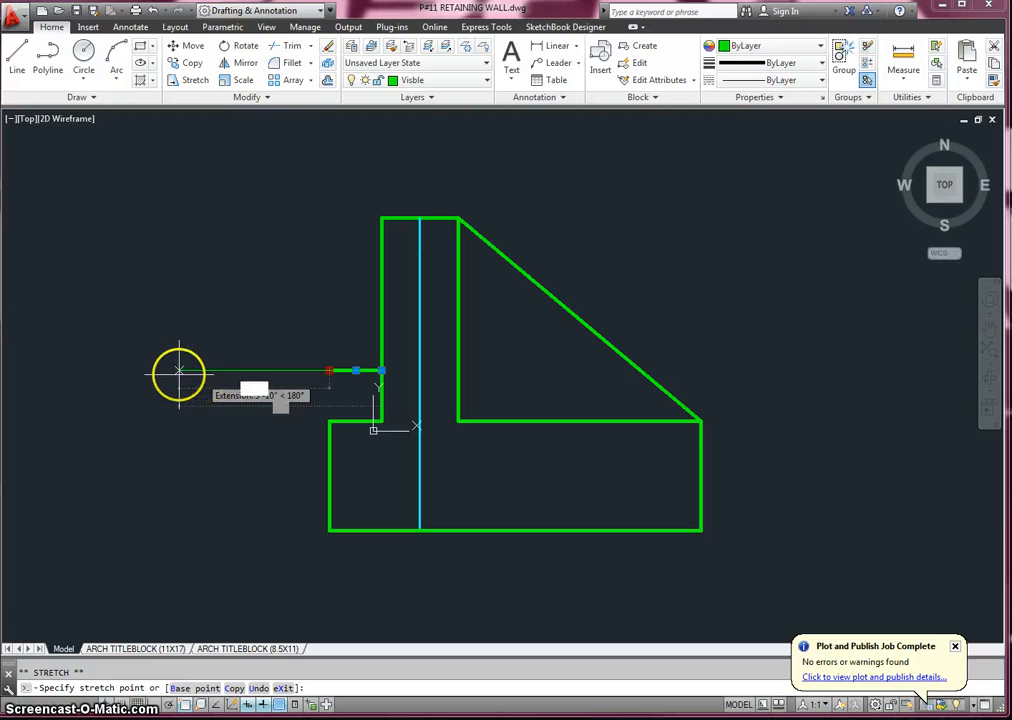
pyautogui.click(179, 371)
pyautogui.press('Escape')
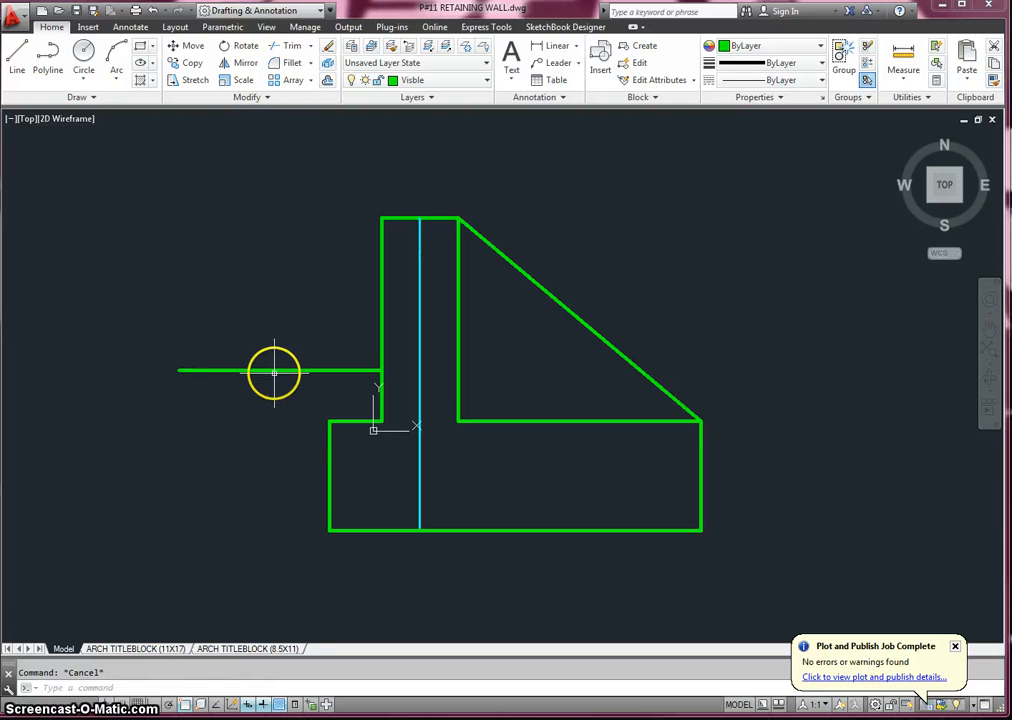
# - Assign the lengthened offset line to the GROUND layer
pyautogui.click(275, 370)
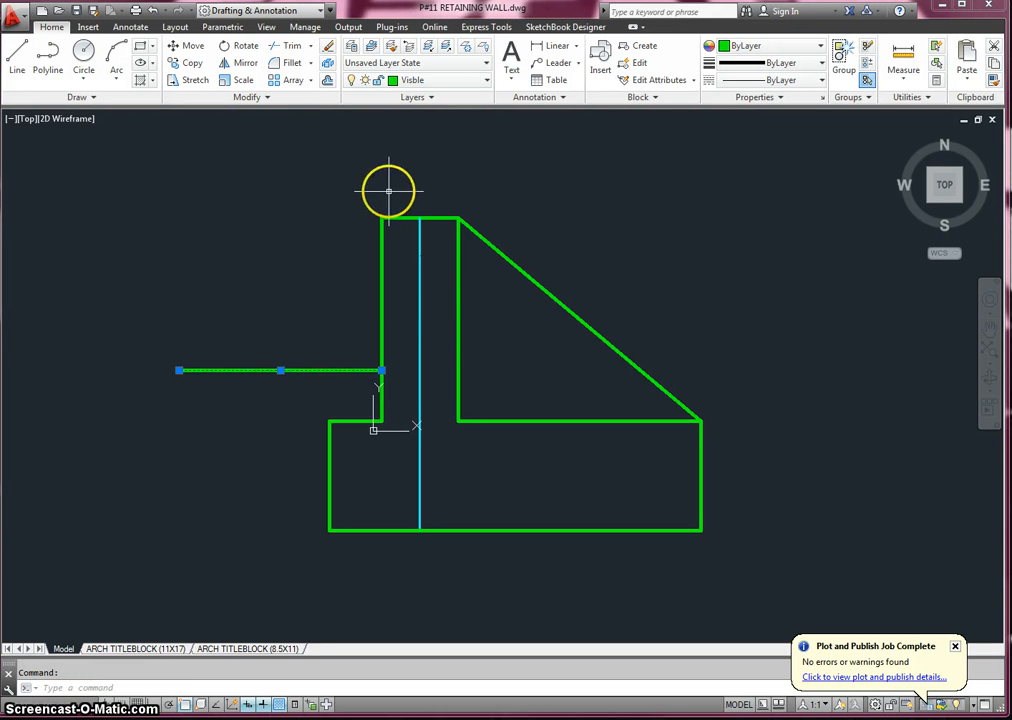
pyautogui.click(443, 80)
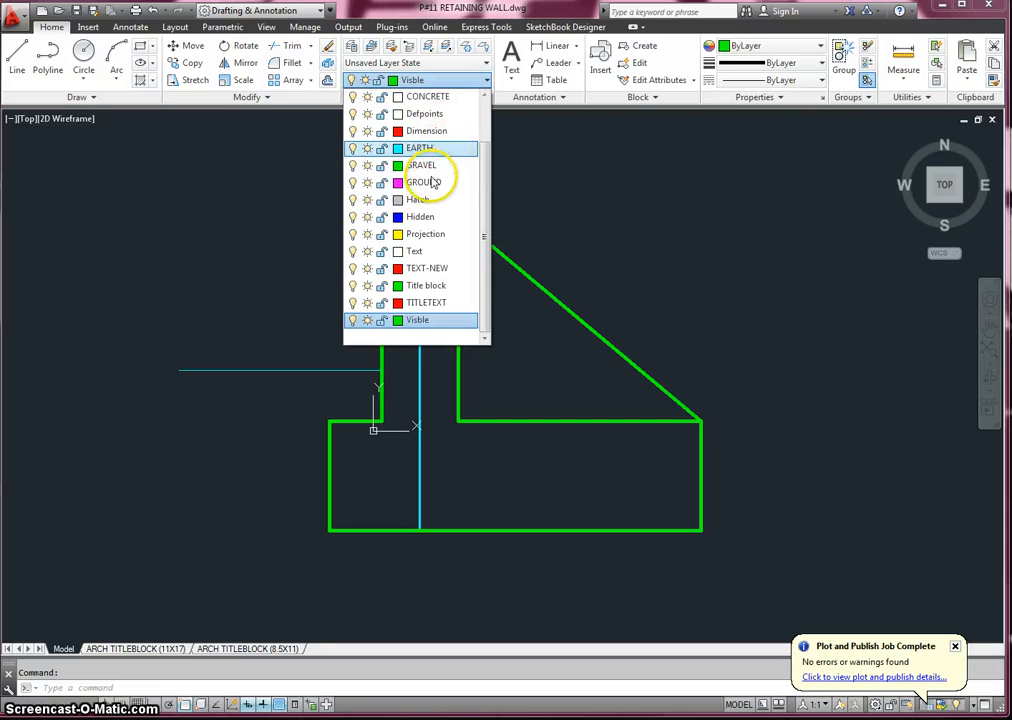
pyautogui.click(436, 182)
pyautogui.press('Escape')
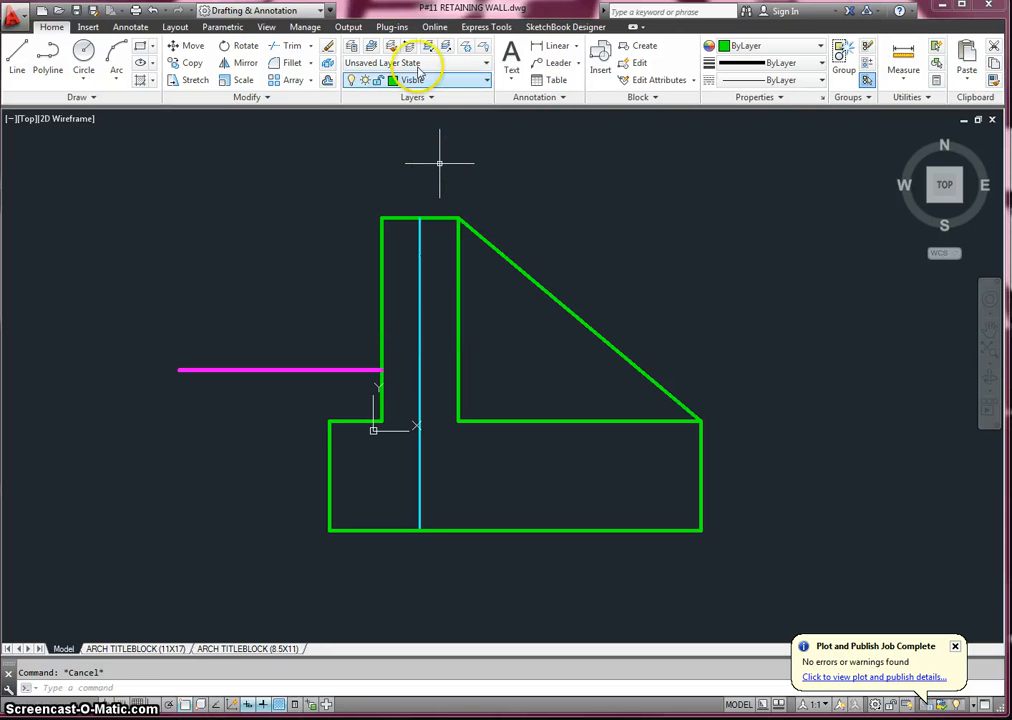
# - With ortho mode on, stretch the ground line's right end about 11'-6" horizontally, through the wall and past the sloped line
pyautogui.click(311, 47)
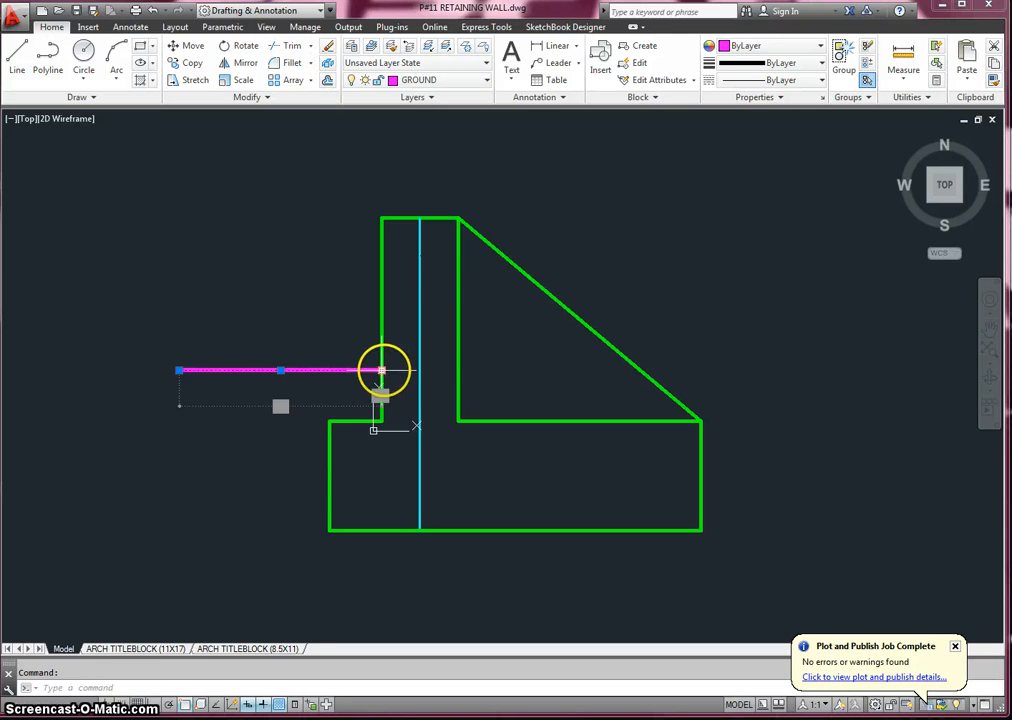
pyautogui.click(381, 371)
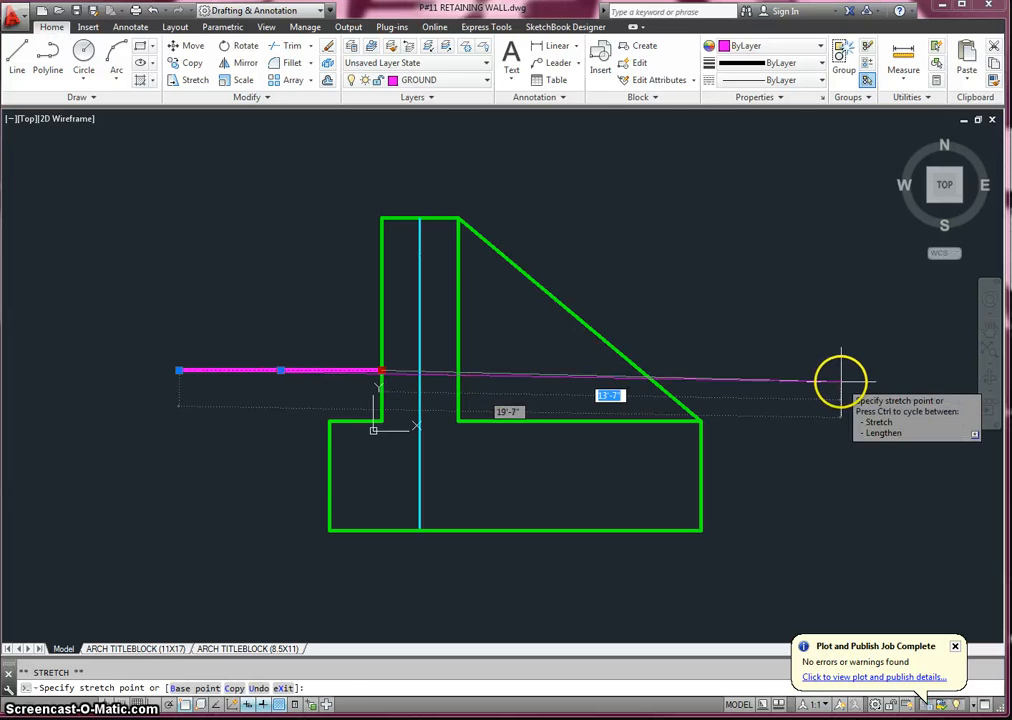
pyautogui.press('F8')
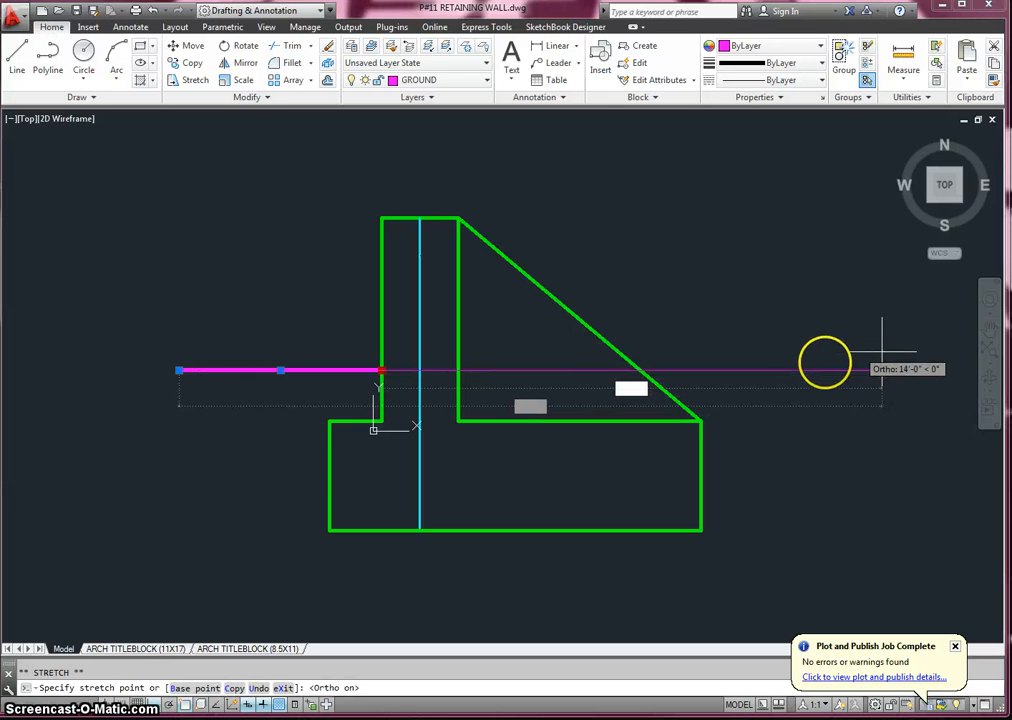
pyautogui.click(766, 368)
pyautogui.press('Escape')
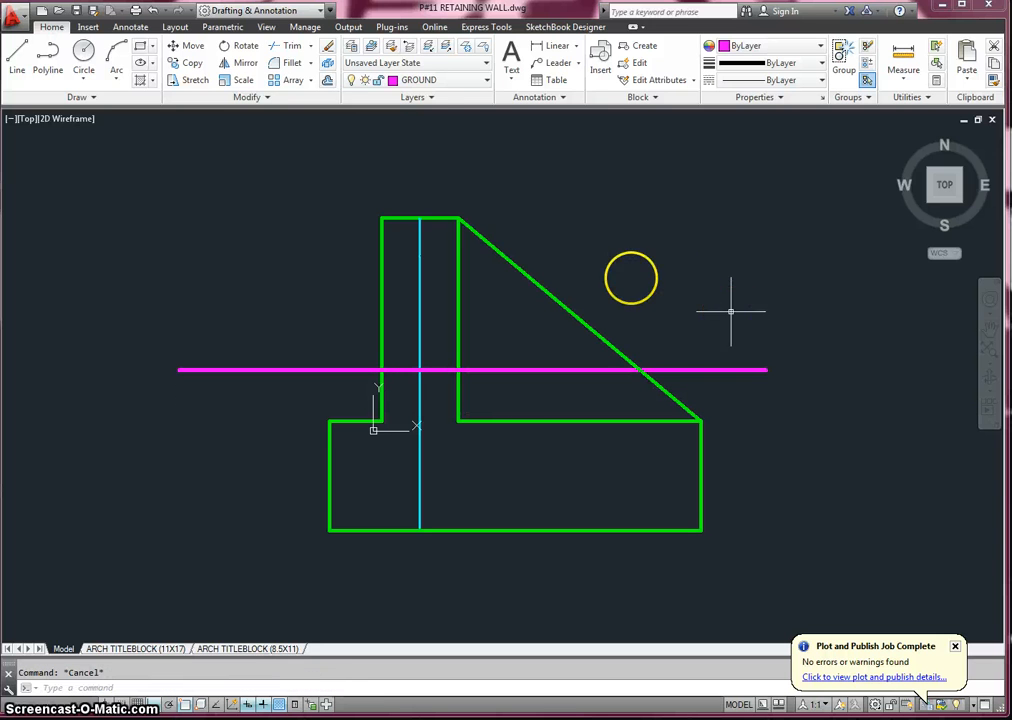
# - Trim the ground line segments inside the wall and between the wall and the sloped line
pyautogui.click(290, 47)
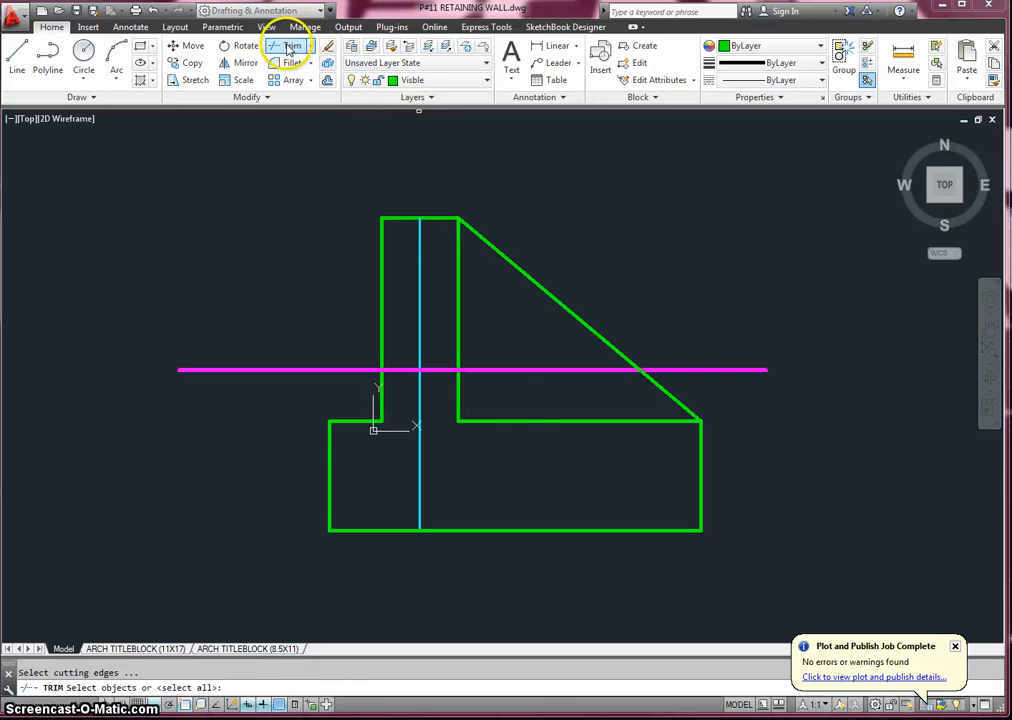
pyautogui.press('Return')
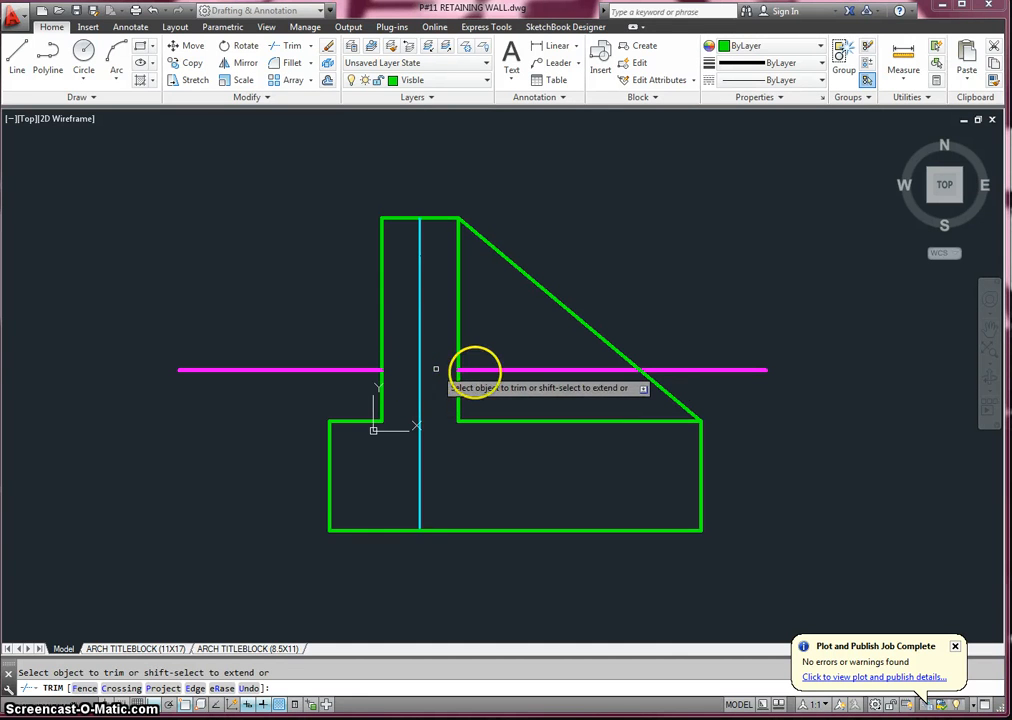
pyautogui.click(477, 369)
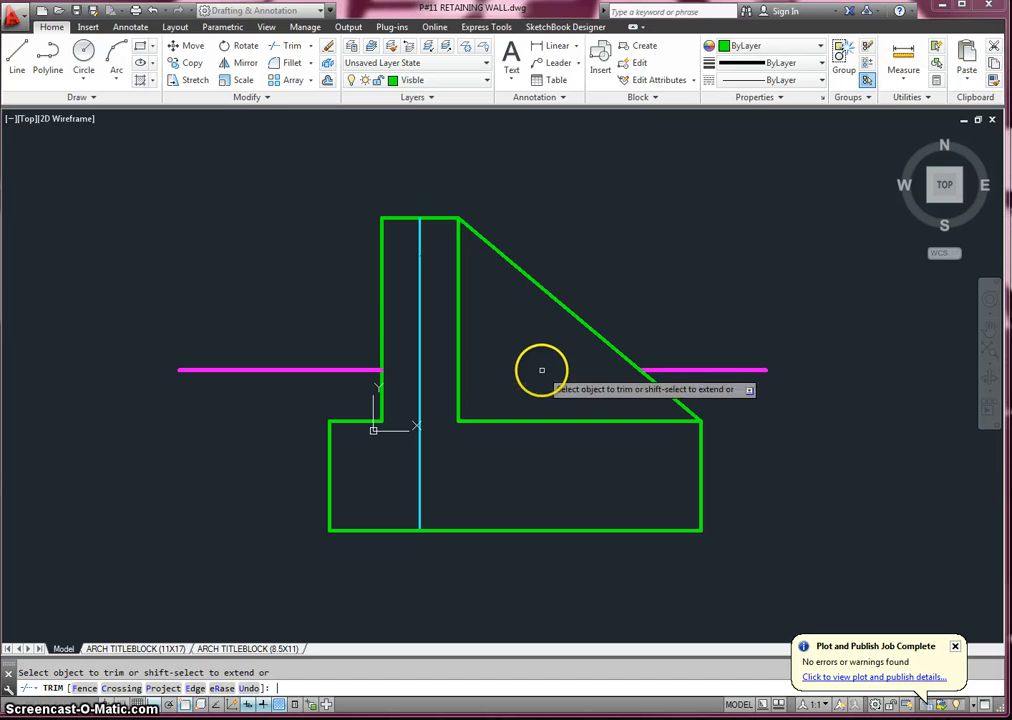
pyautogui.press('Escape')
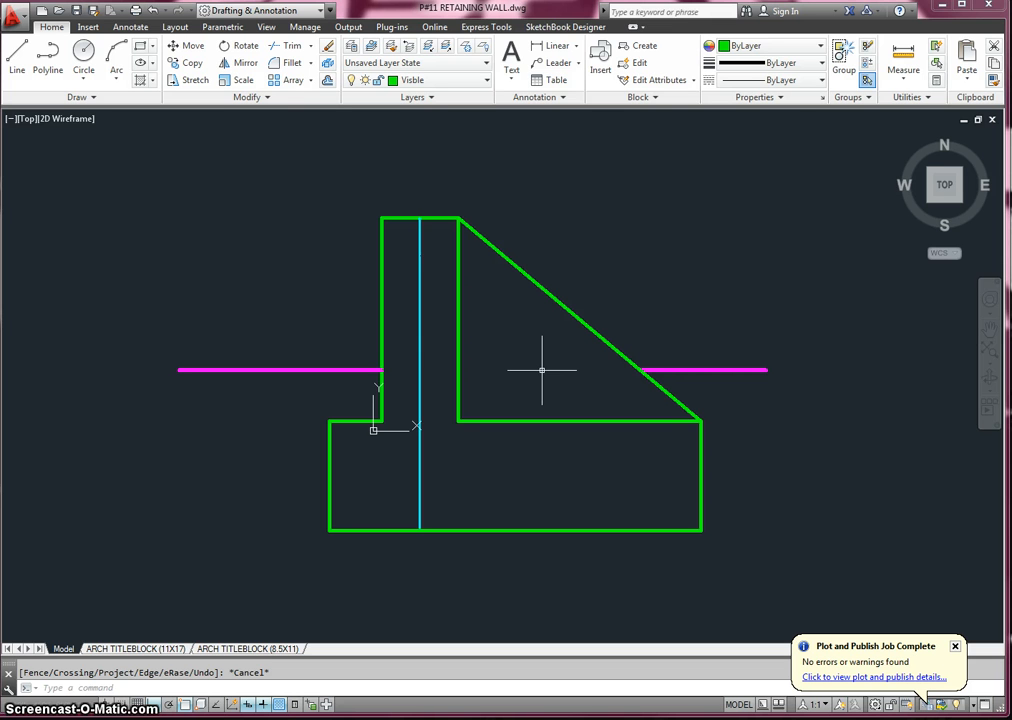
# - Offset the ground lines on both sides of the wall downward by 2 inches
pyautogui.click(328, 82)
pyautogui.write('2')
pyautogui.press('Return')
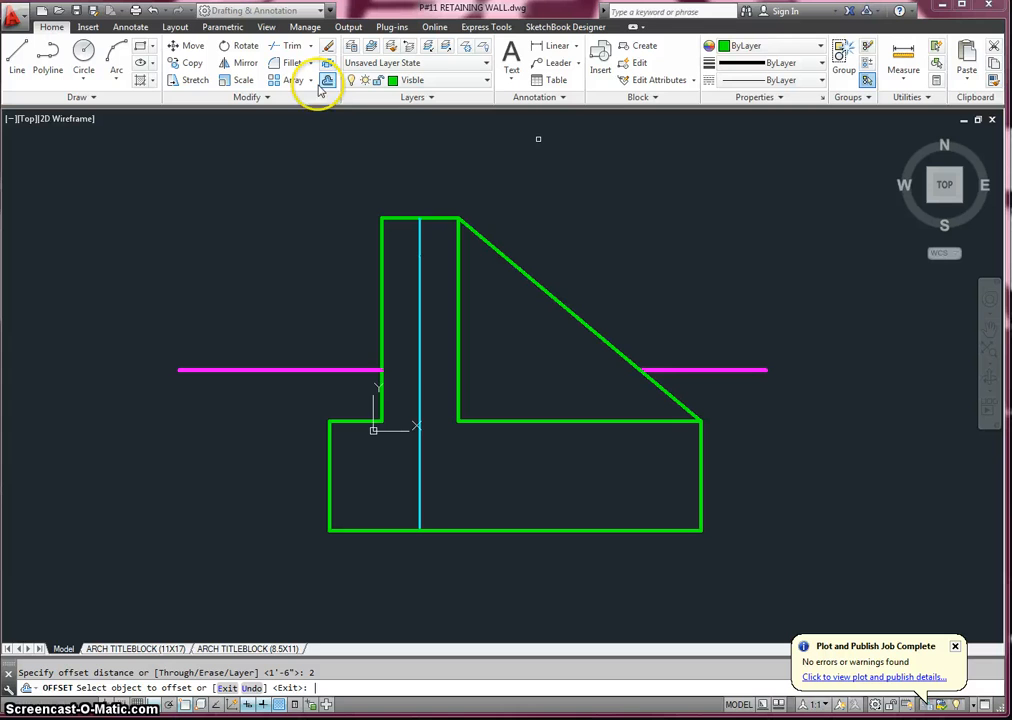
pyautogui.click(287, 369)
pyautogui.click(305, 389)
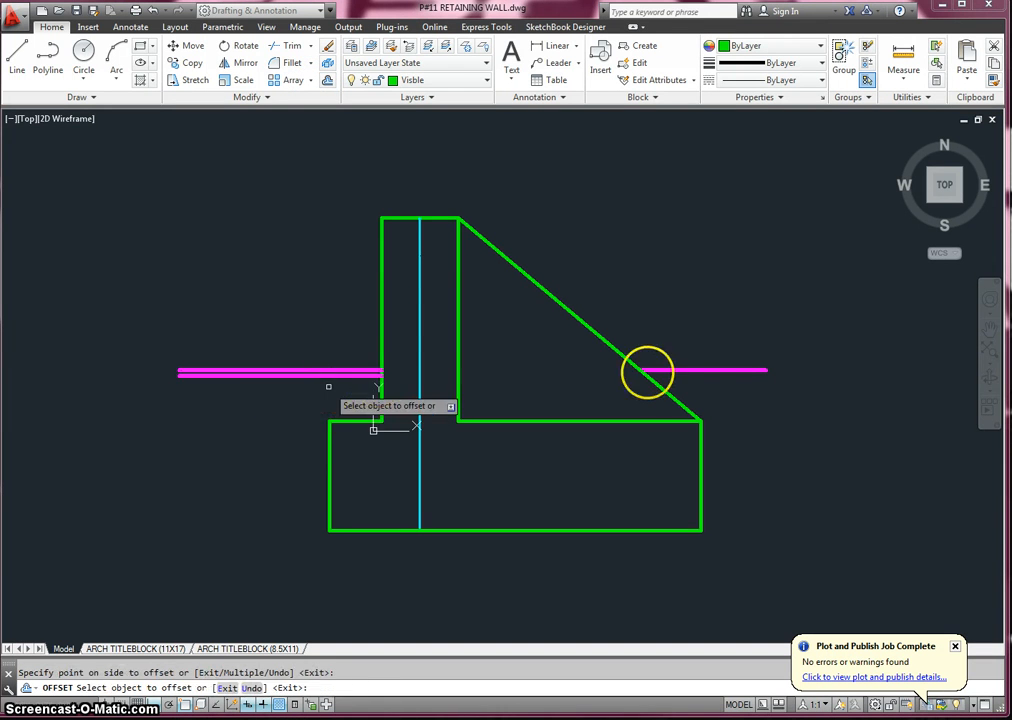
pyautogui.click(697, 371)
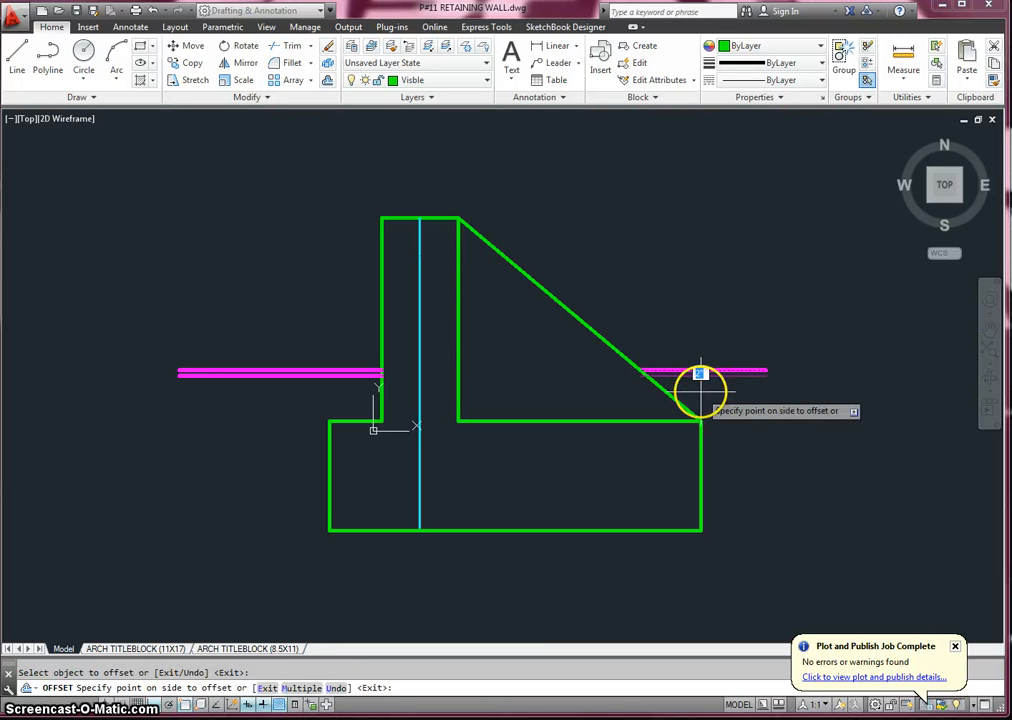
pyautogui.click(700, 379)
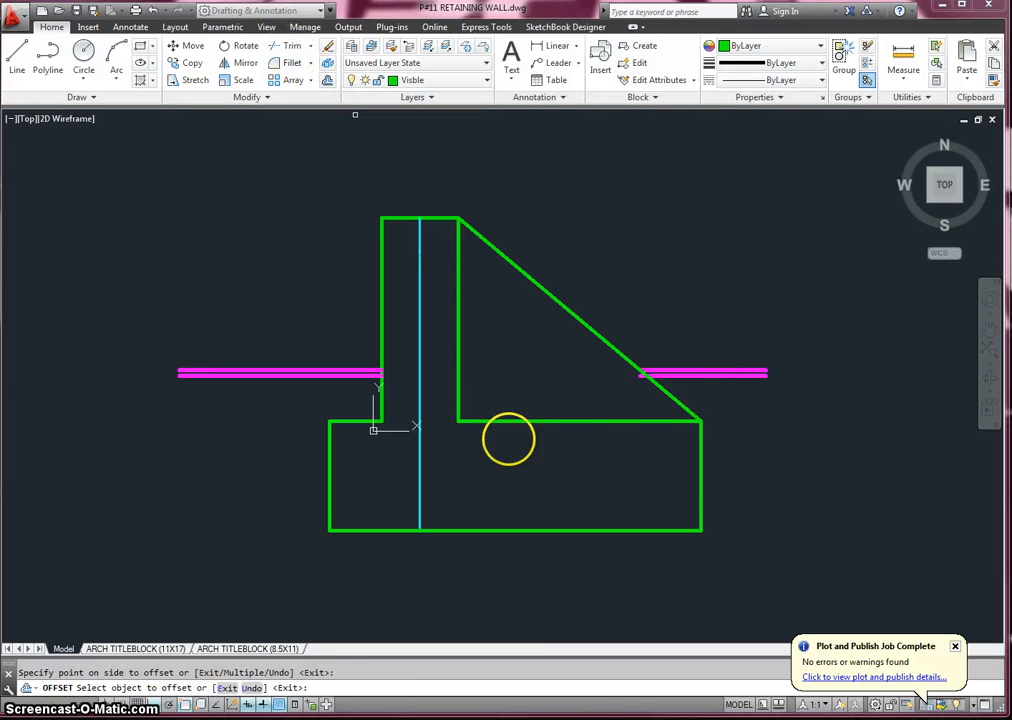
# - Trim the stub of the right-hand lower ground line that projects inside the sloped line
pyautogui.press('Return')
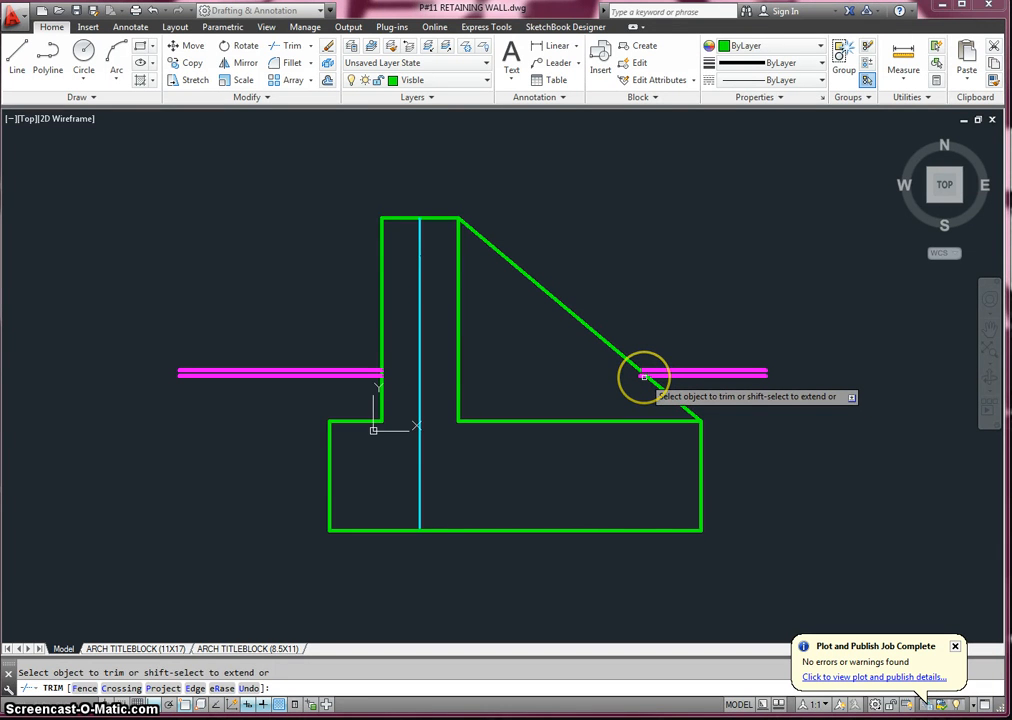
pyautogui.scroll(5, 643, 376)
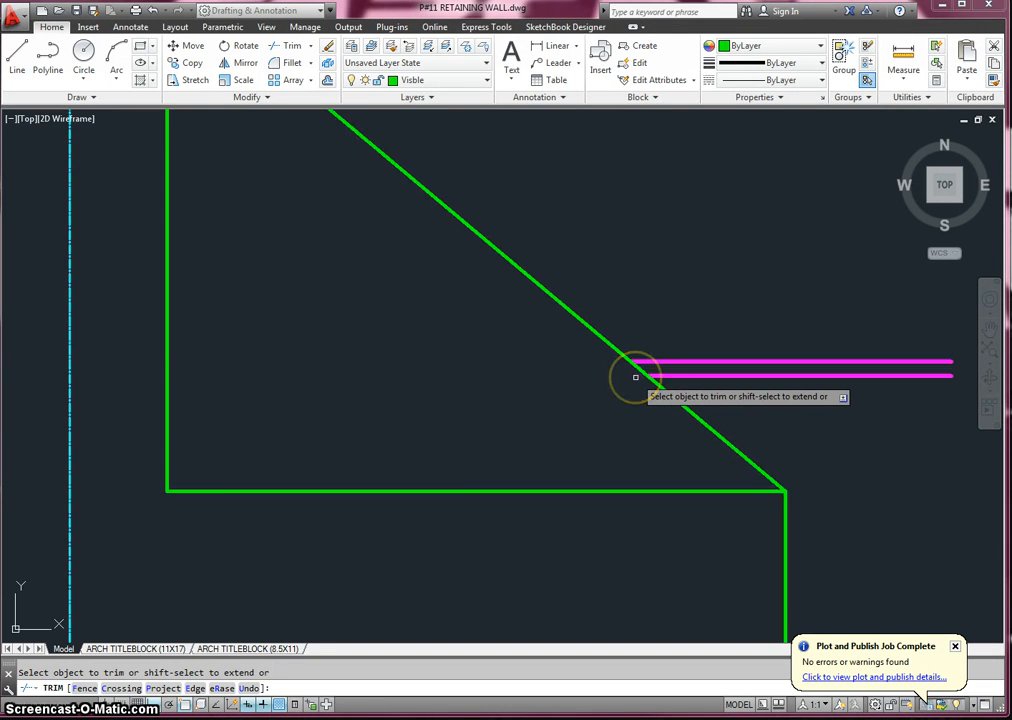
pyautogui.scroll(-5, 635, 377)
pyautogui.press('Escape')
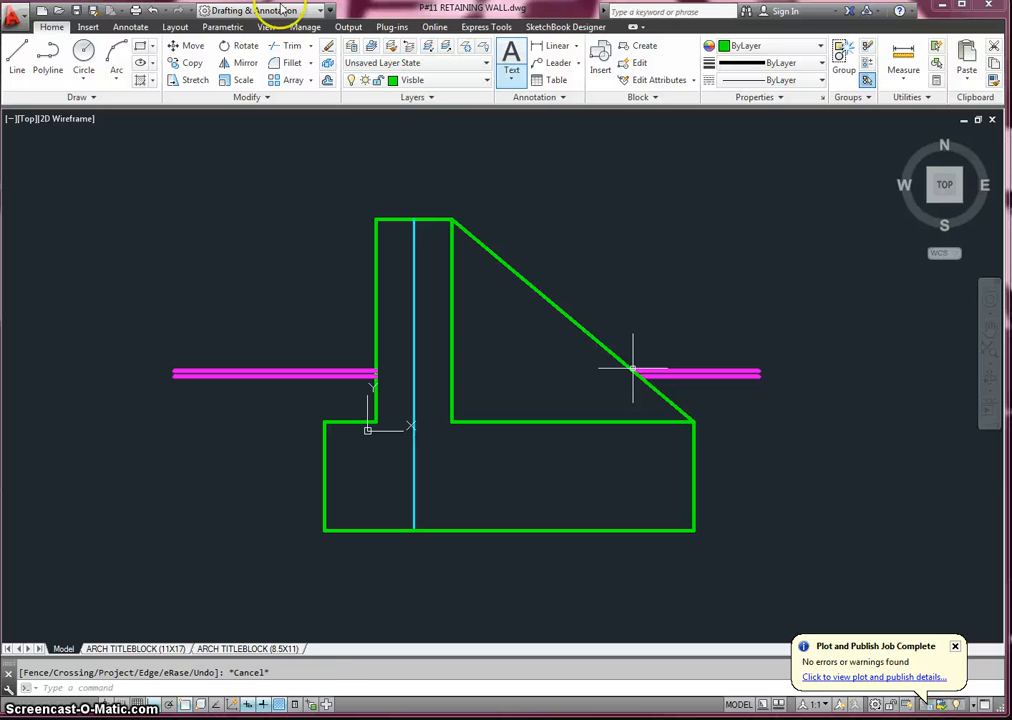
# - Offset the left-hand lower ground line downward by 9 inches, and offset that copy downward by another 9 inches
pyautogui.click(328, 80)
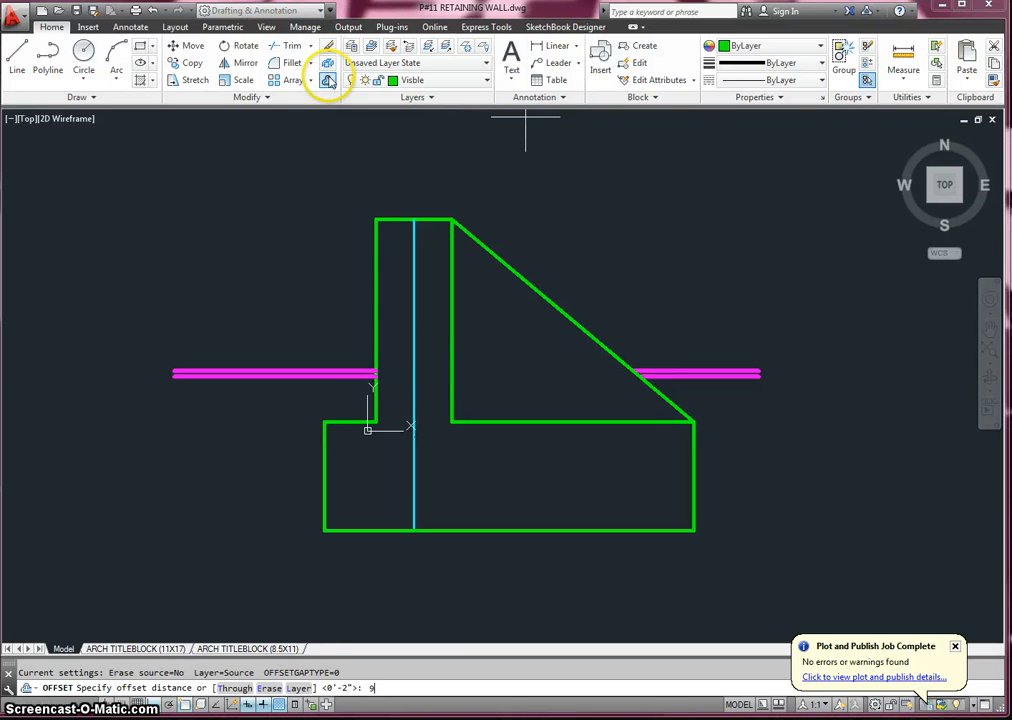
pyautogui.write('9')
pyautogui.press('Return')
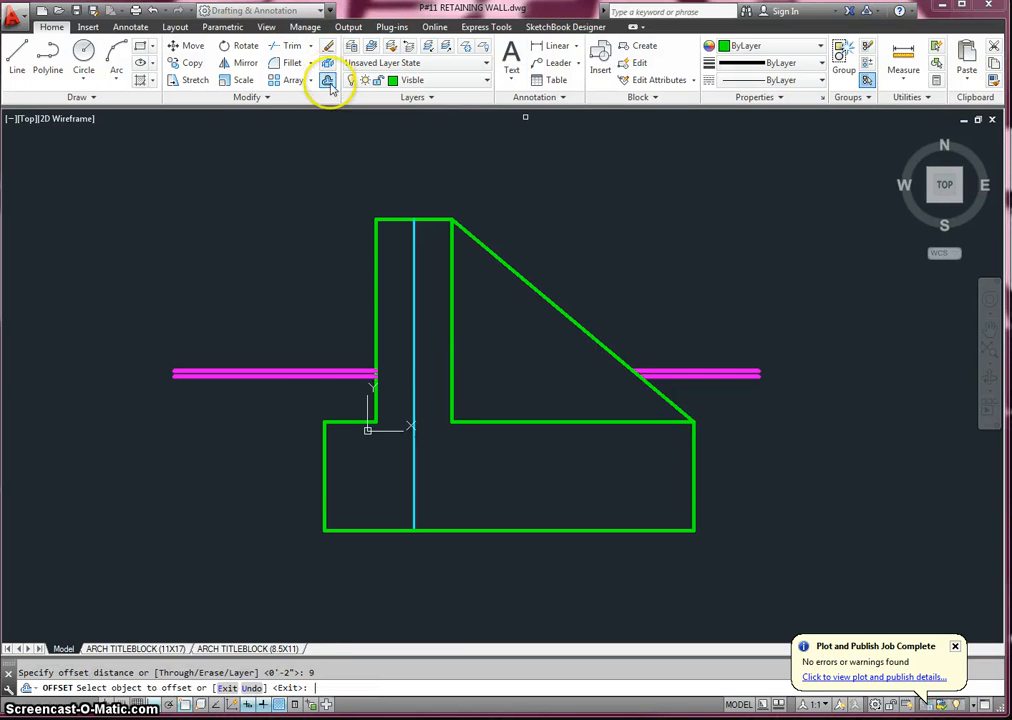
pyautogui.click(311, 372)
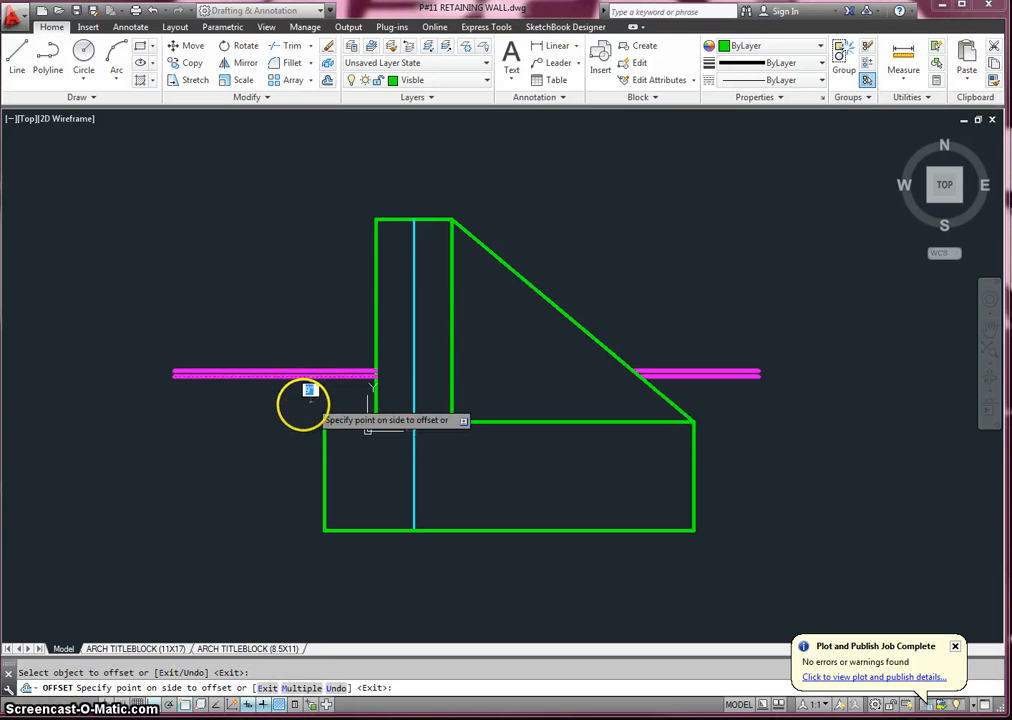
pyautogui.click(302, 402)
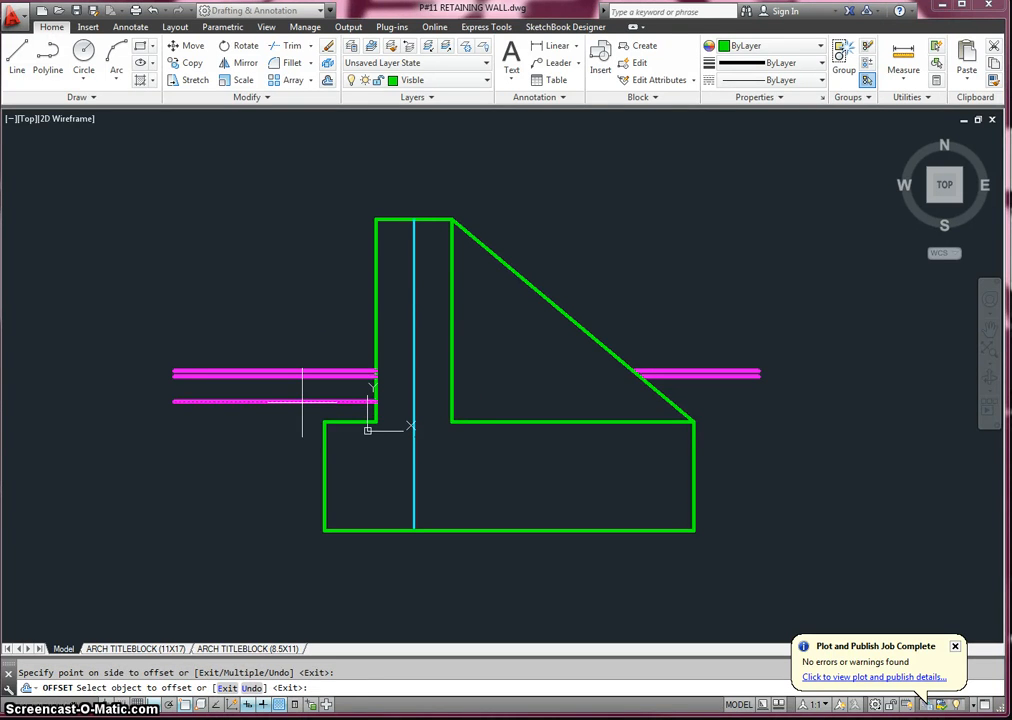
pyautogui.click(288, 402)
pyautogui.click(289, 435)
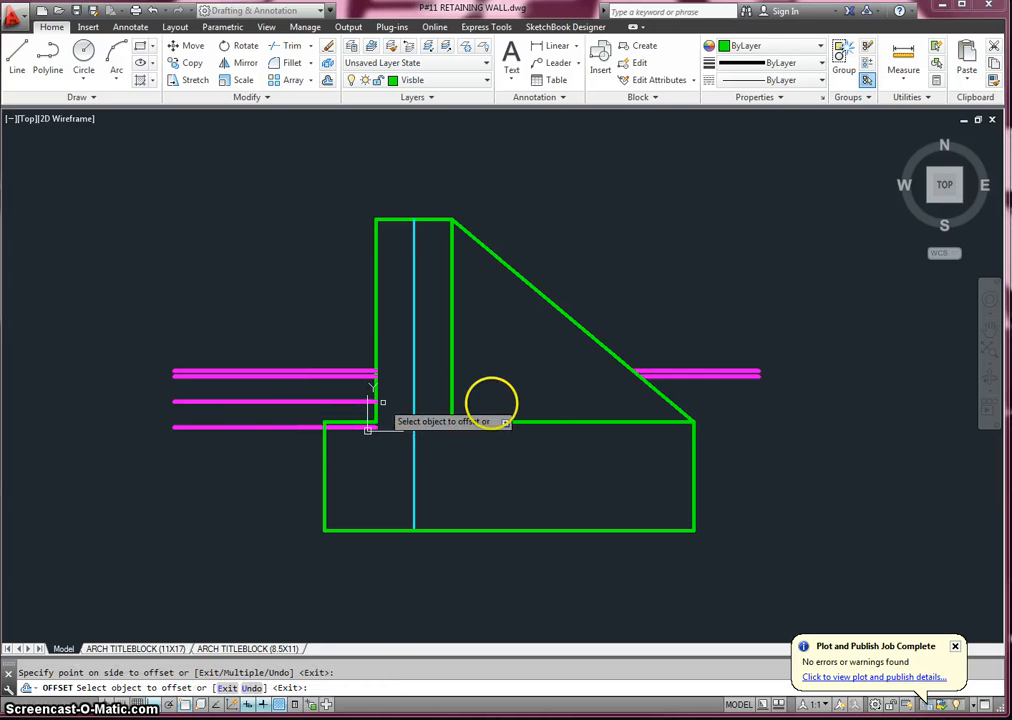
# - Offset the right-hand lower ground line downward twice in succession, 9 inches each time
pyautogui.click(682, 376)
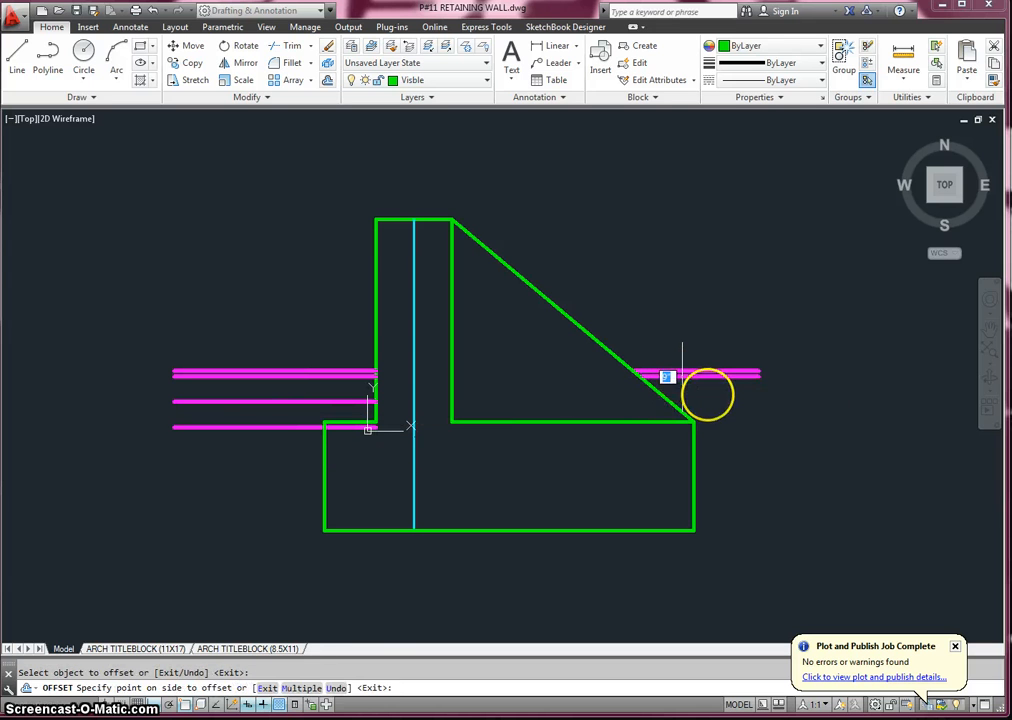
pyautogui.click(707, 396)
pyautogui.click(717, 401)
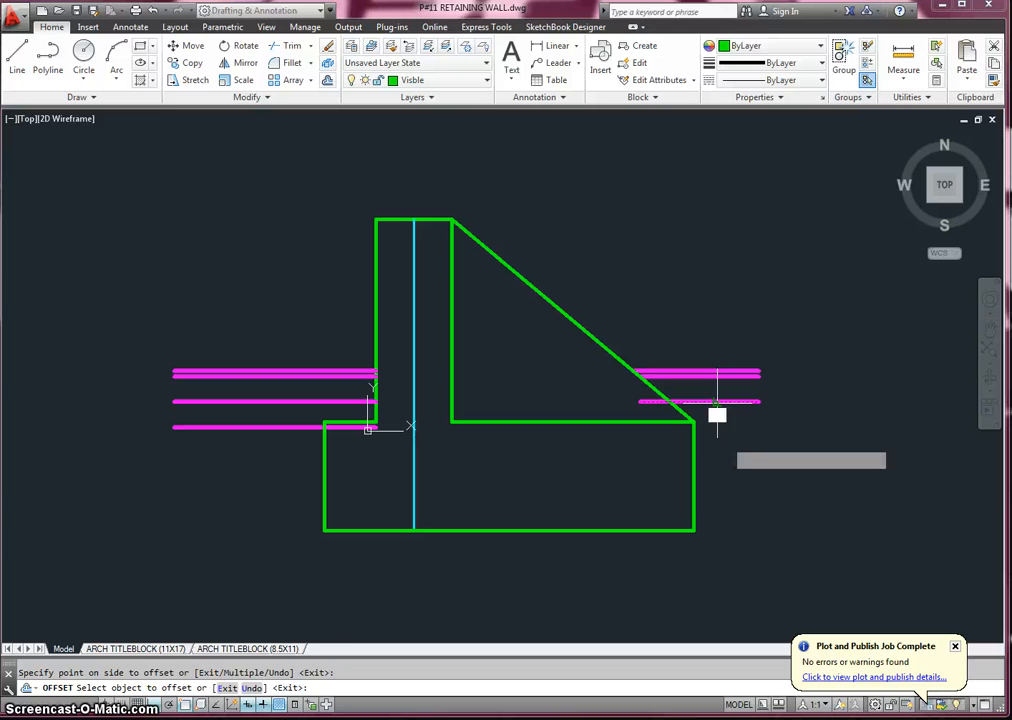
pyautogui.click(726, 448)
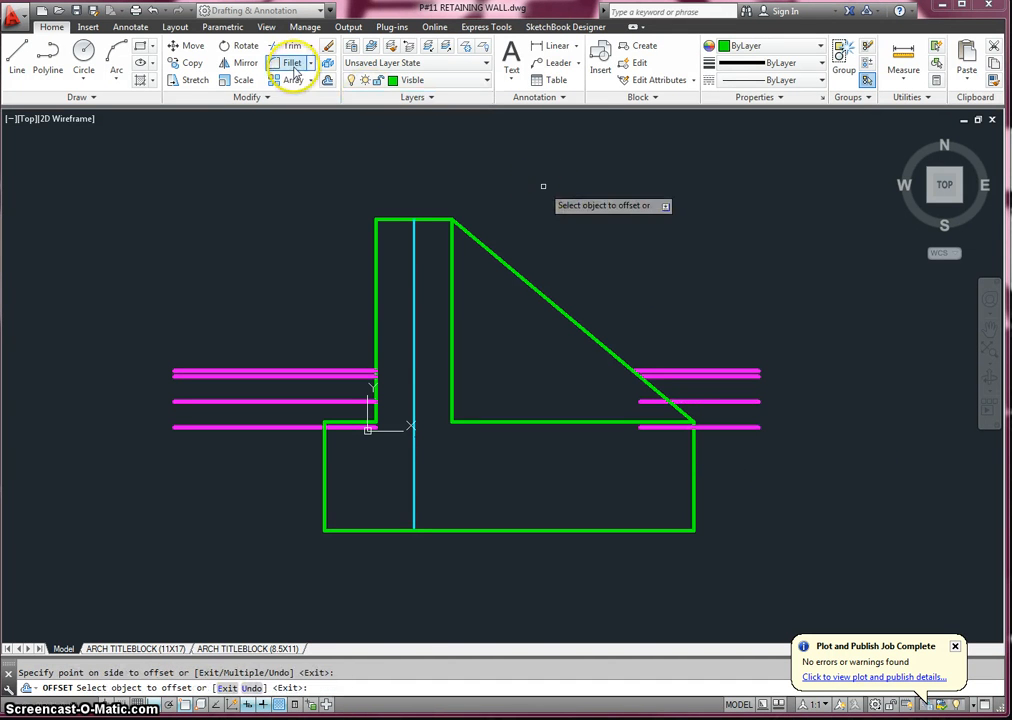
# - Trim the parts of the two lowest ground line levels that project inside the footing and the sloped line
pyautogui.click(290, 46)
pyautogui.press('Return')
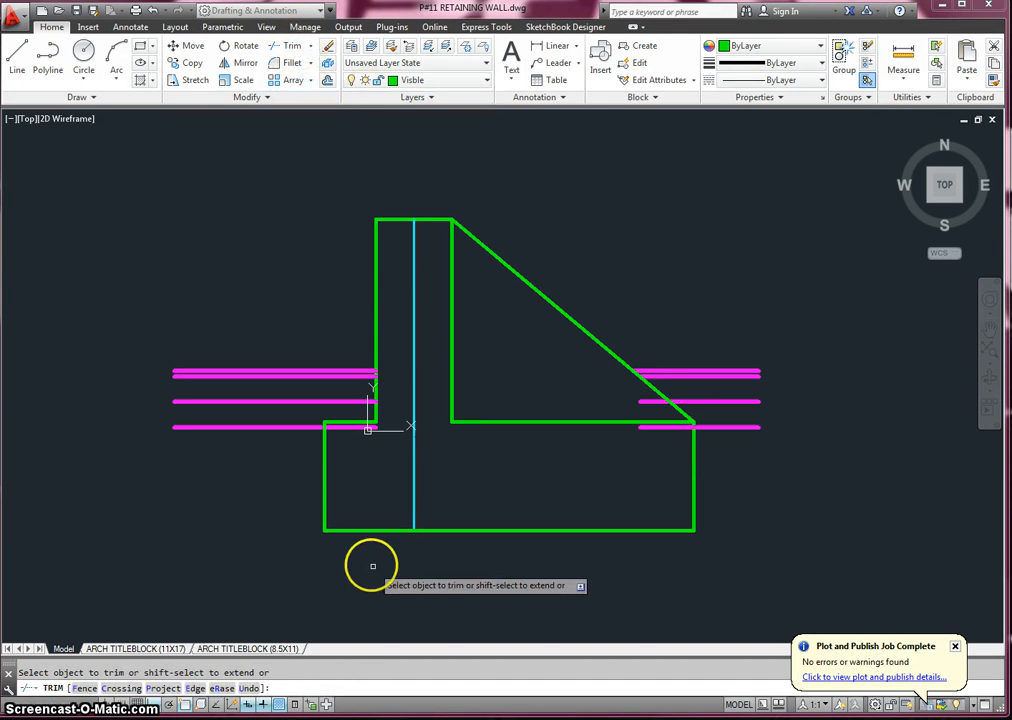
pyautogui.click(348, 429)
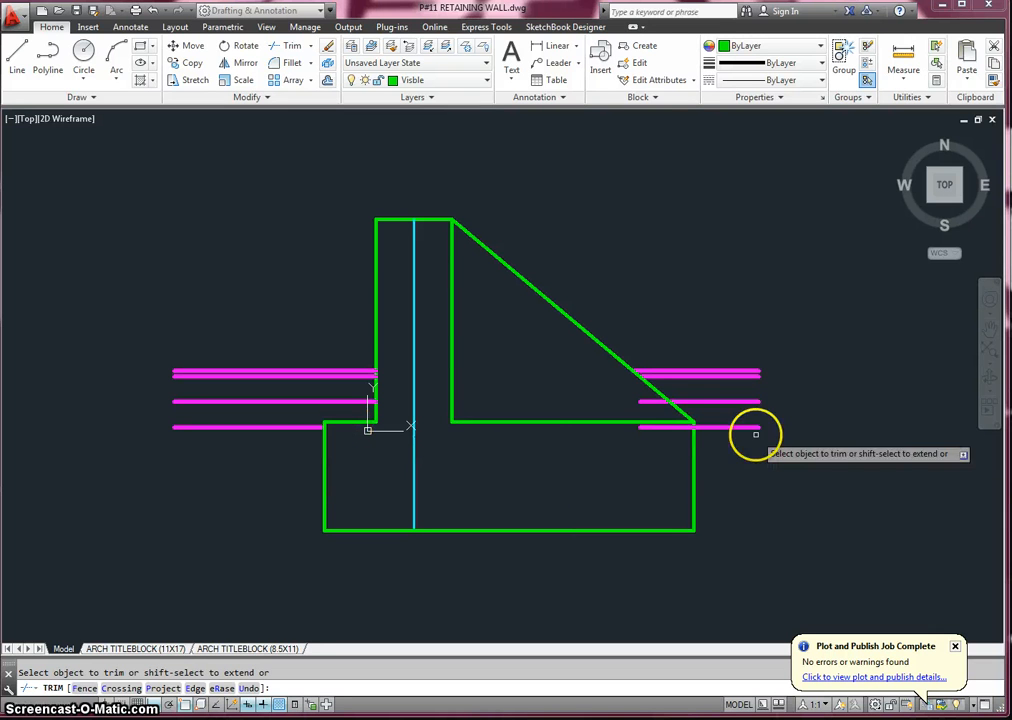
pyautogui.click(661, 403)
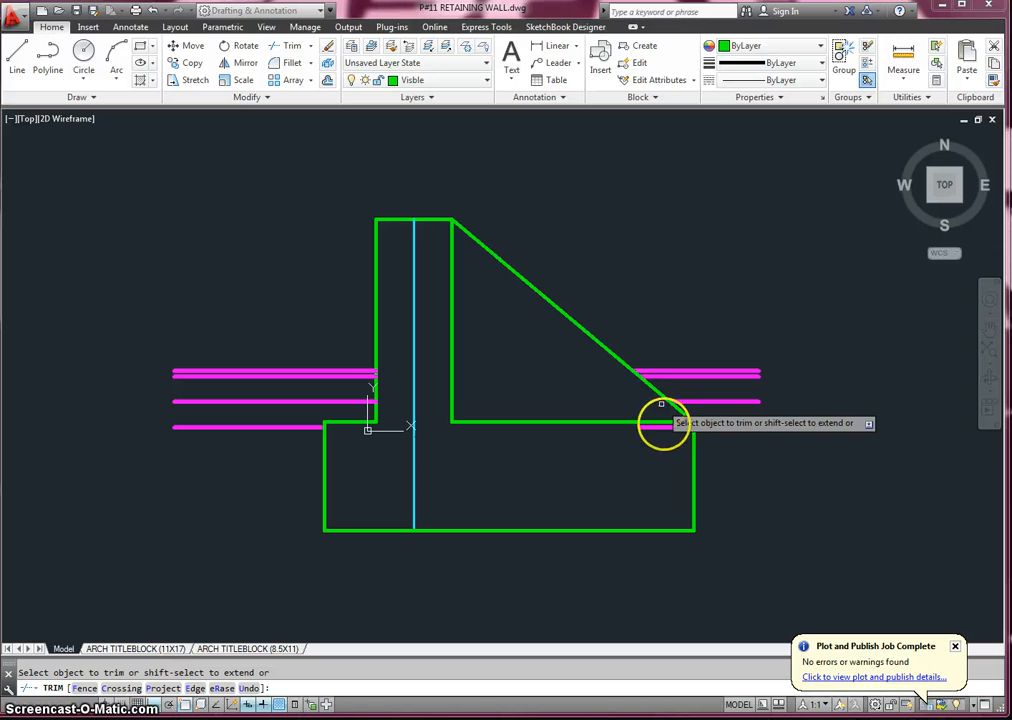
pyautogui.click(668, 430)
pyautogui.click(668, 430)
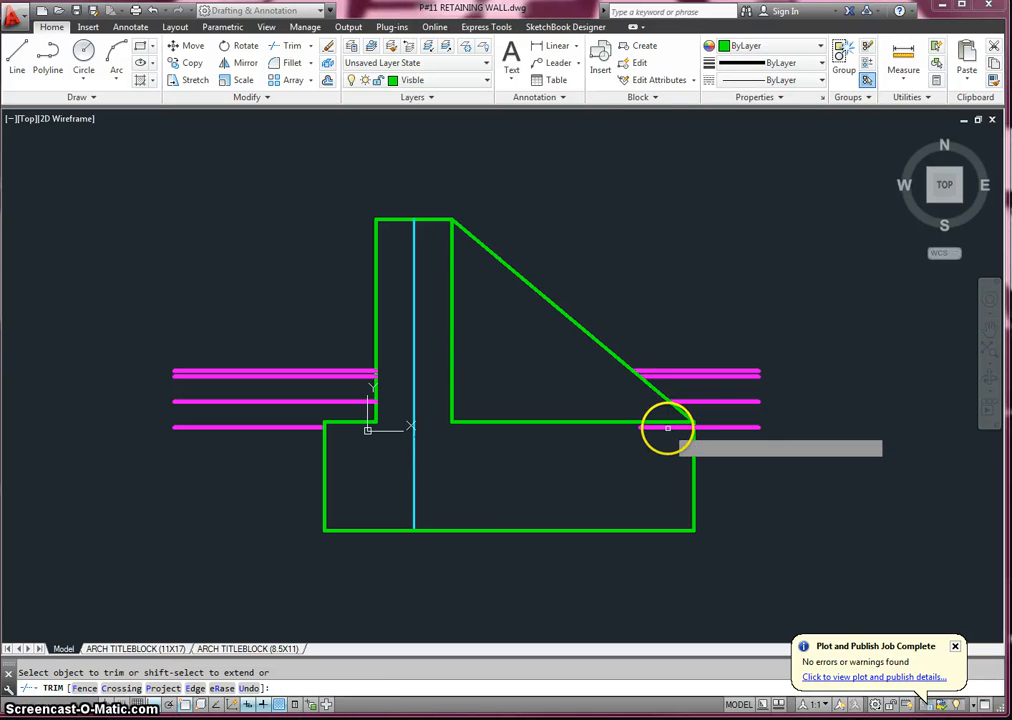
pyautogui.press('Escape')
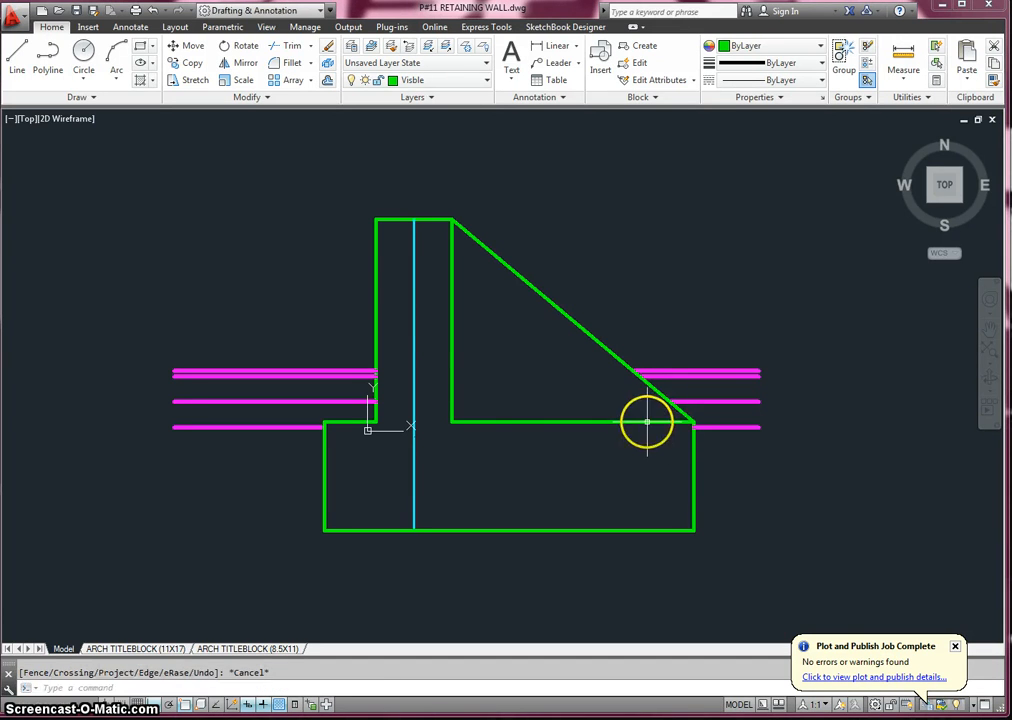
# - Move the lowest ground lines on both sides of the wall to the EARTH layer
pyautogui.click(297, 427)
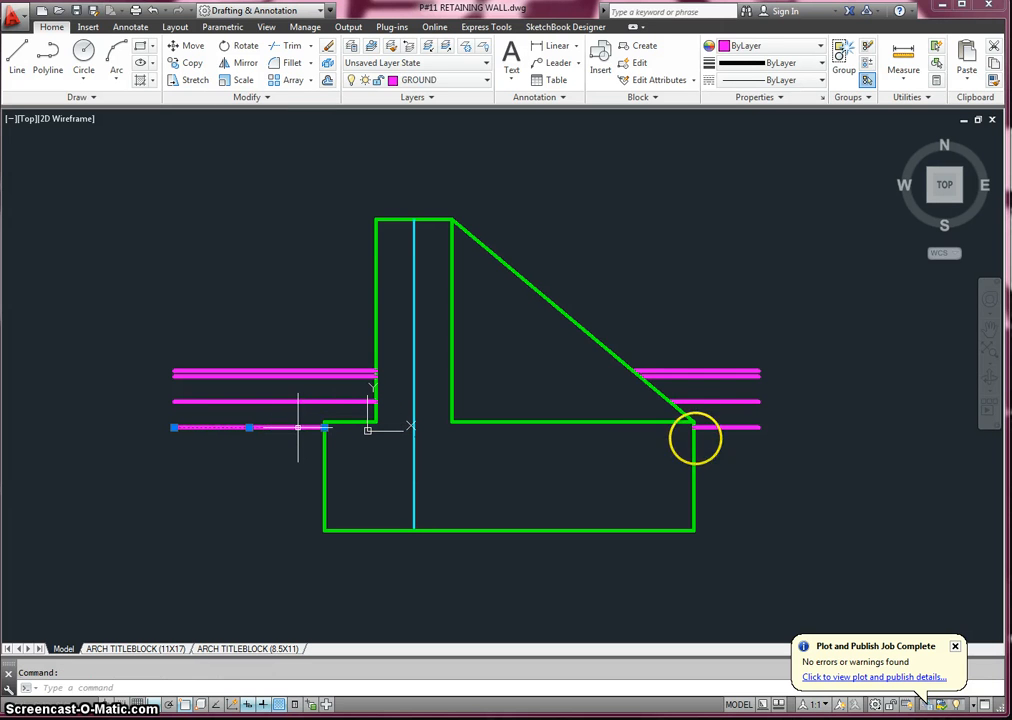
pyautogui.click(726, 427)
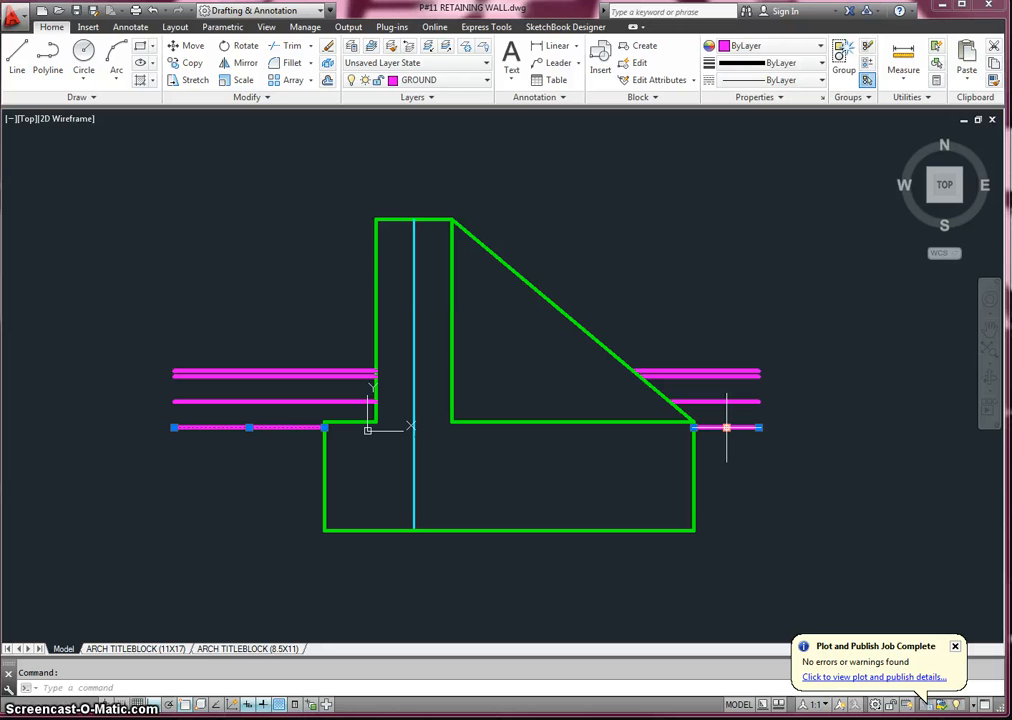
pyautogui.click(650, 319)
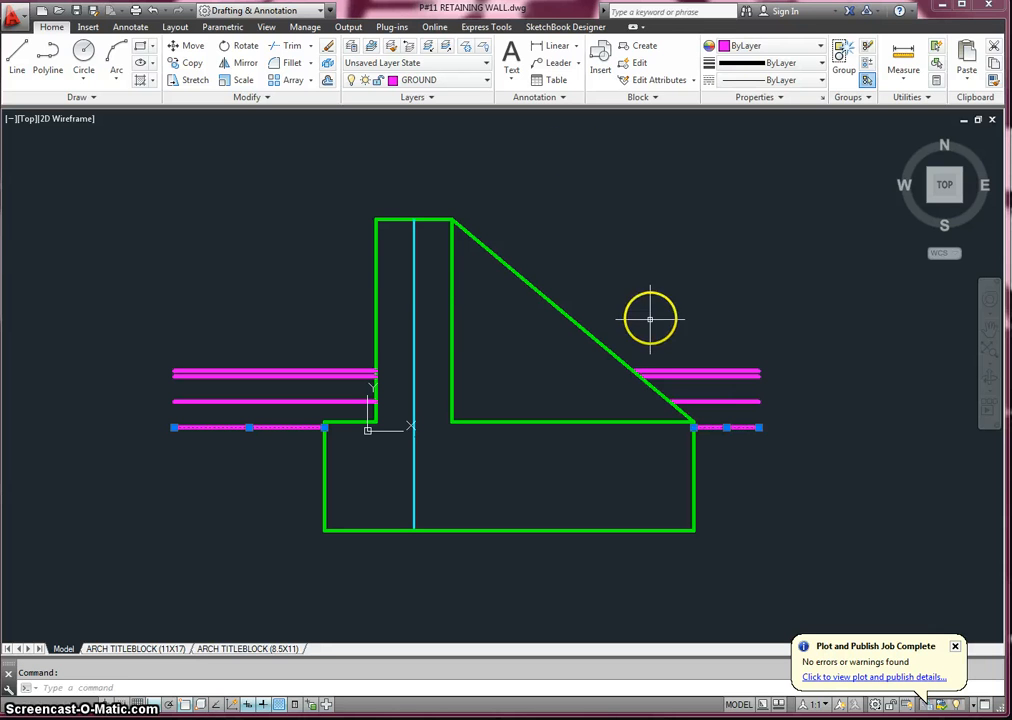
pyautogui.click(443, 80)
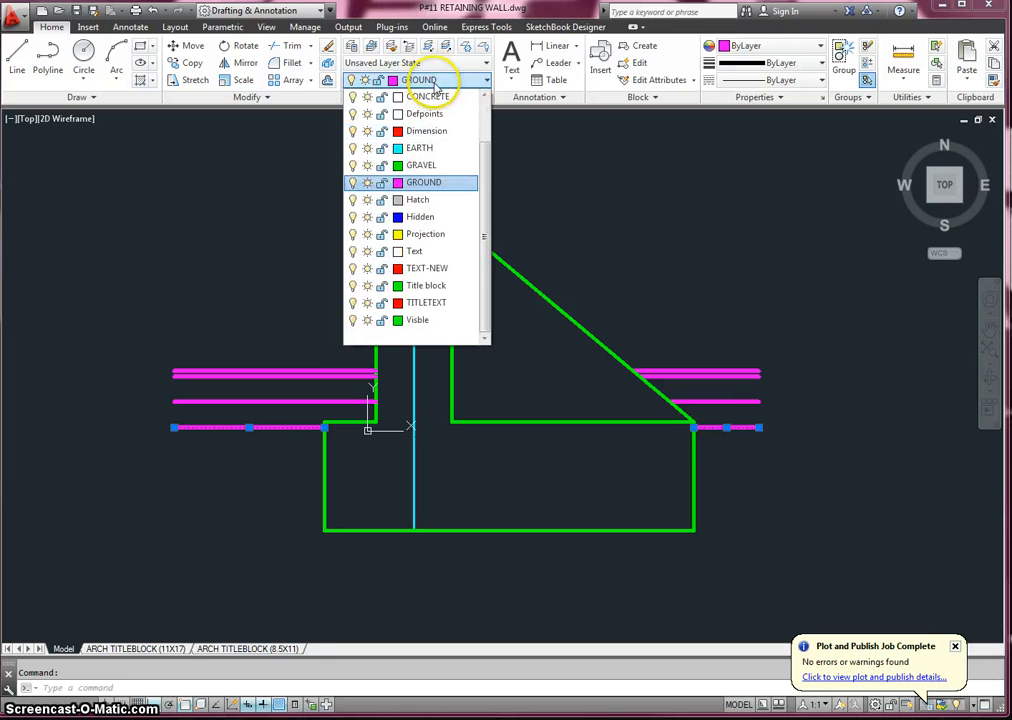
pyautogui.click(433, 152)
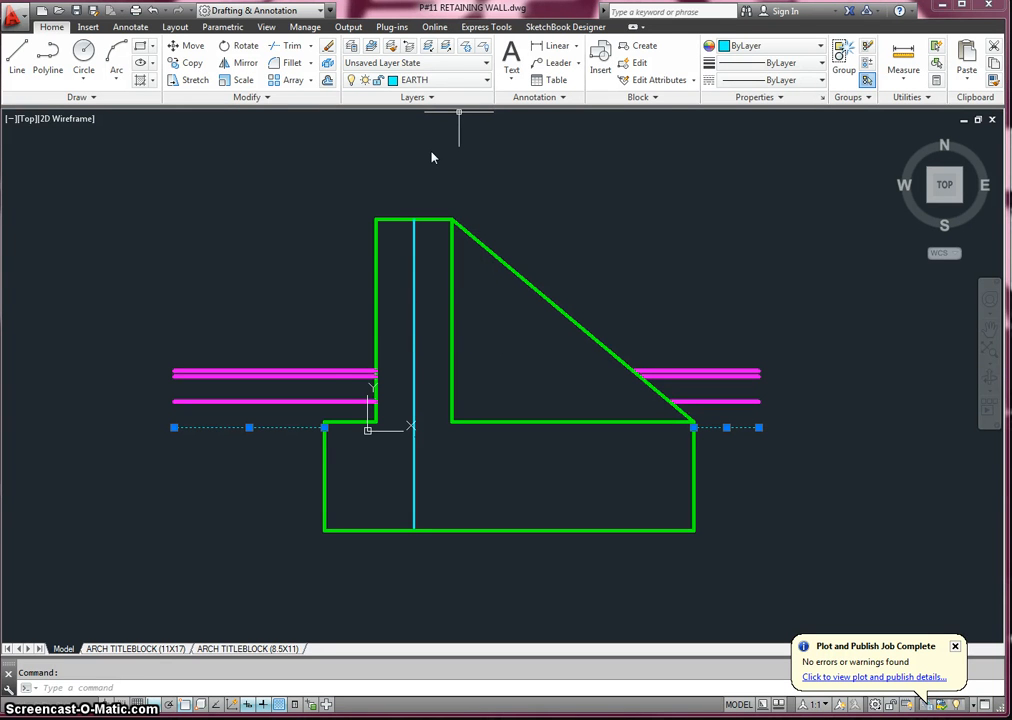
pyautogui.press('Escape')
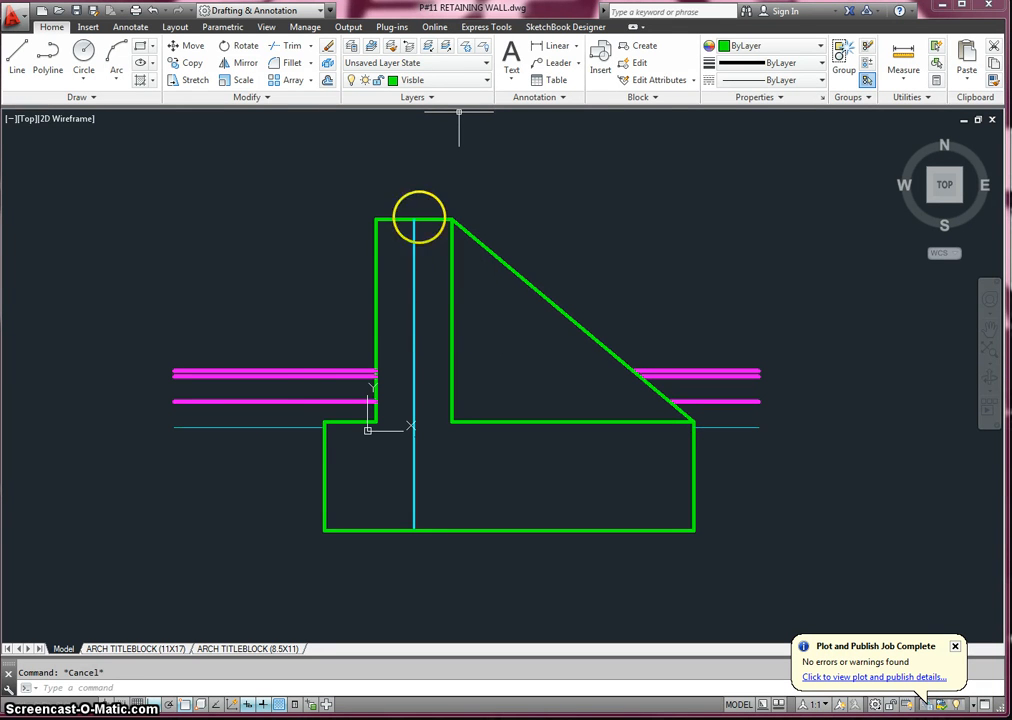
# - Move the ground lines just above the EARTH lines, on both sides of the wall, to the GRAVEL layer
pyautogui.click(328, 403)
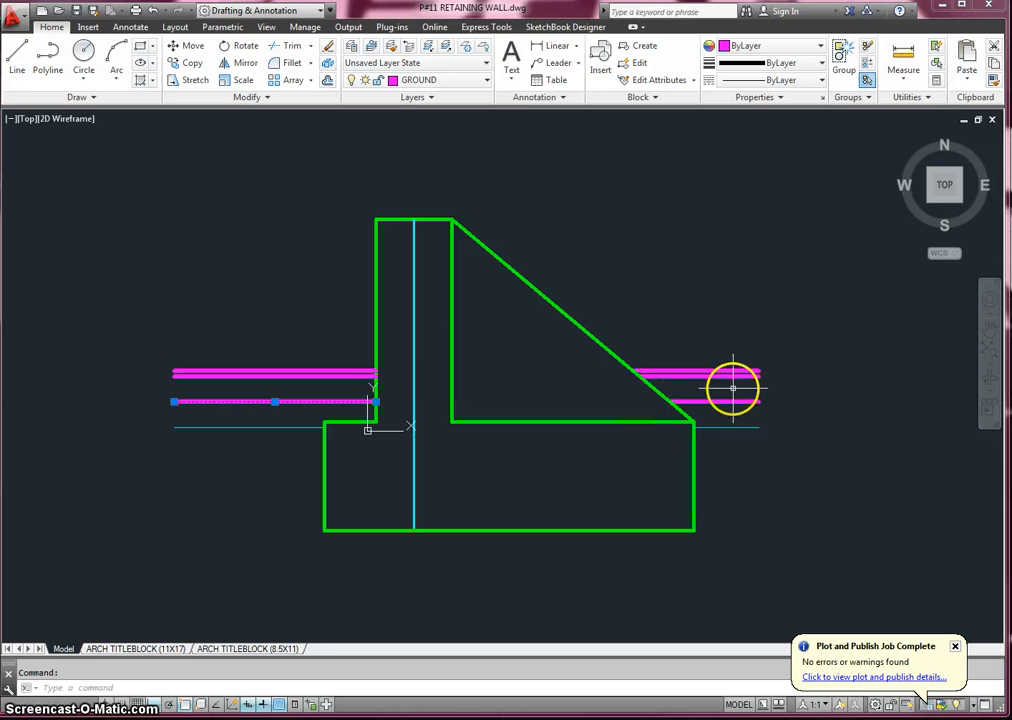
pyautogui.click(435, 79)
pyautogui.click(436, 165)
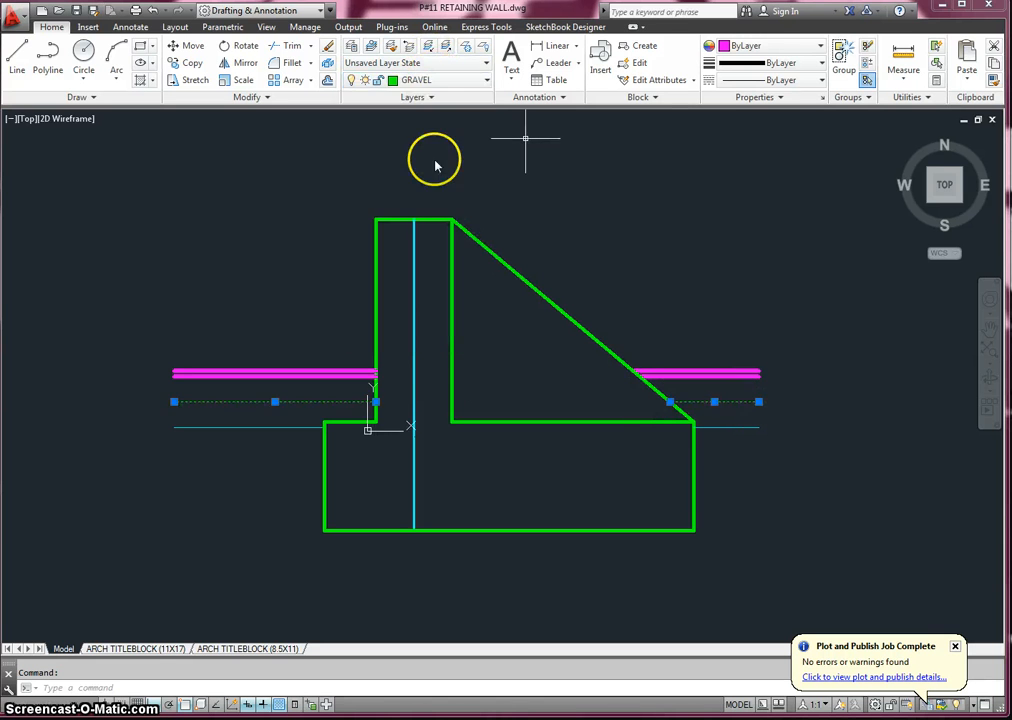
pyautogui.press('Escape')
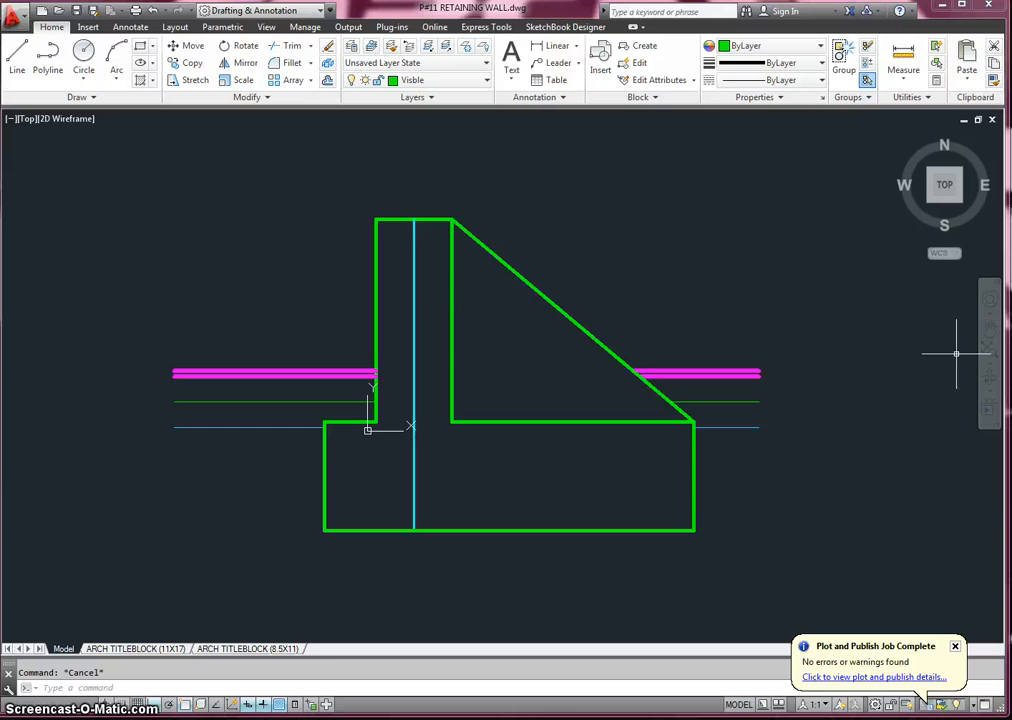
# - Offset the footing's left vertical edge outward to the left by 23 inches
pyautogui.click(328, 82)
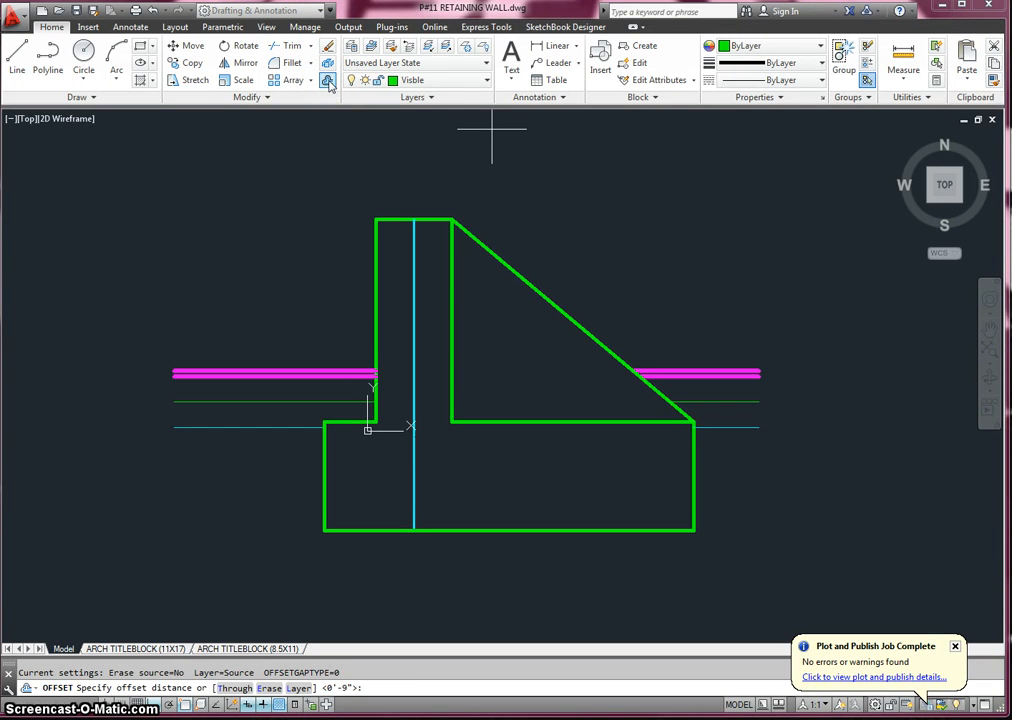
pyautogui.press('Return')
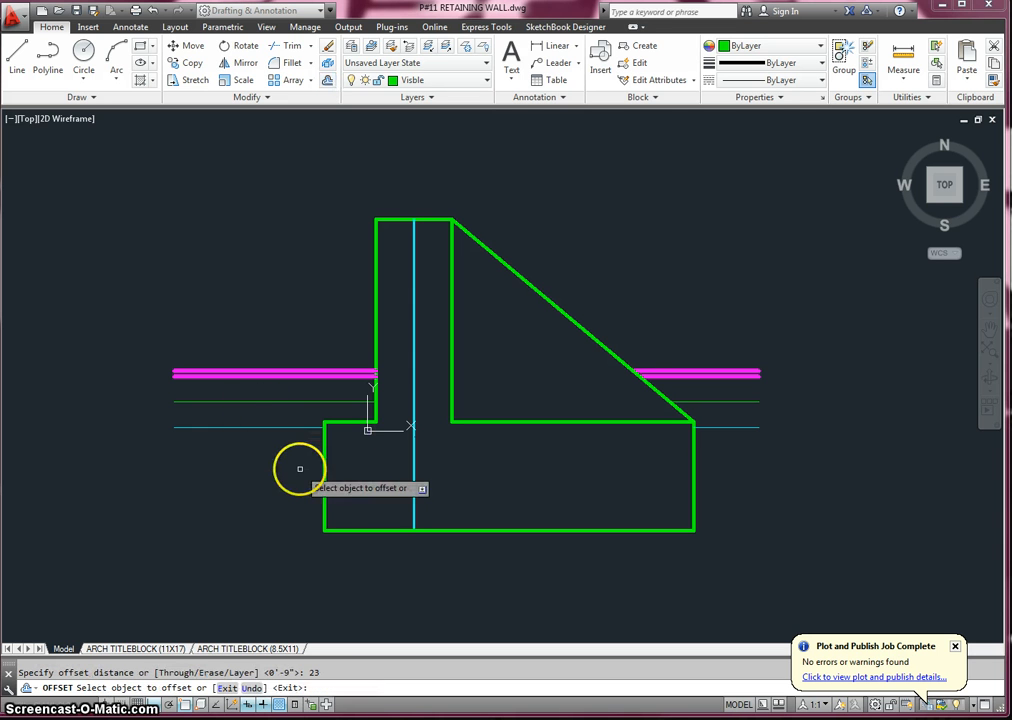
pyautogui.click(323, 469)
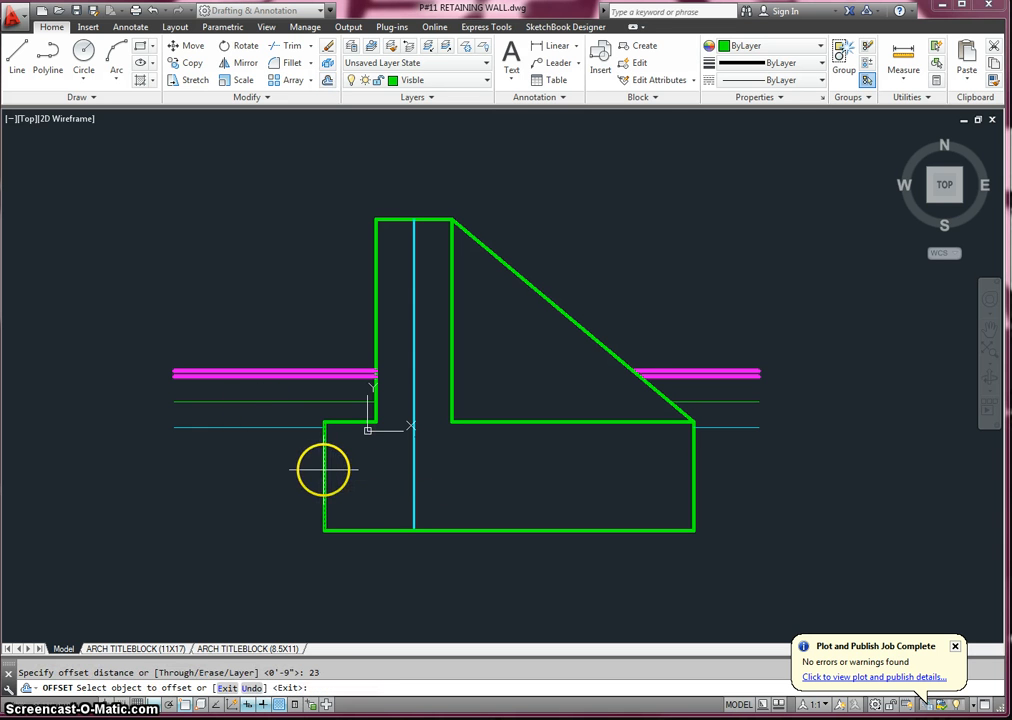
pyautogui.click(240, 465)
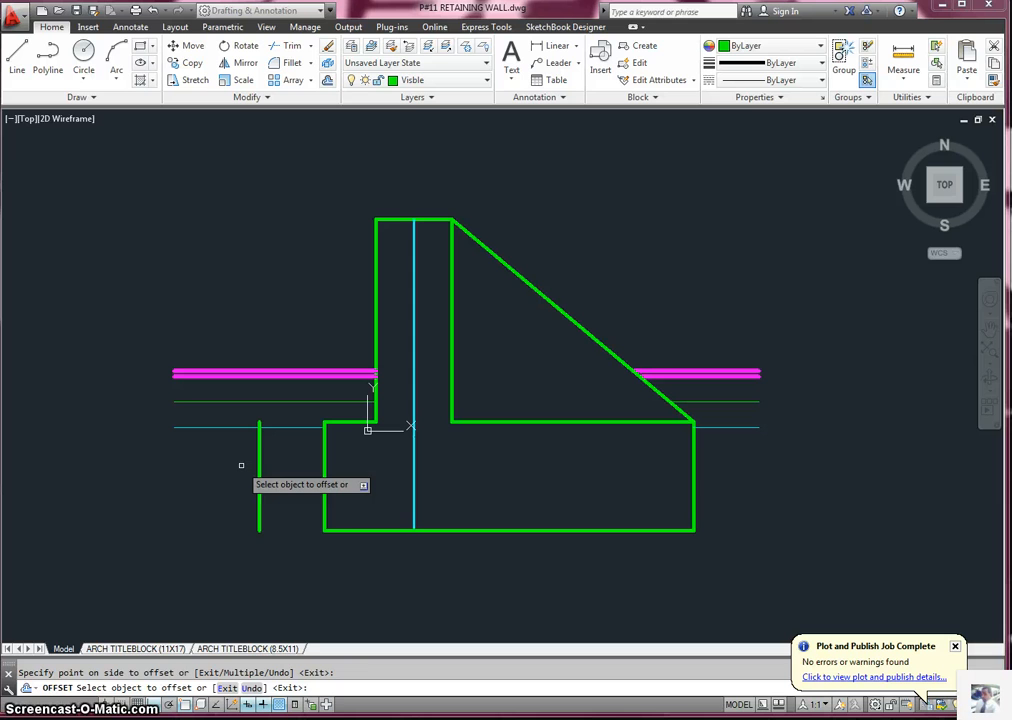
pyautogui.press('Return')
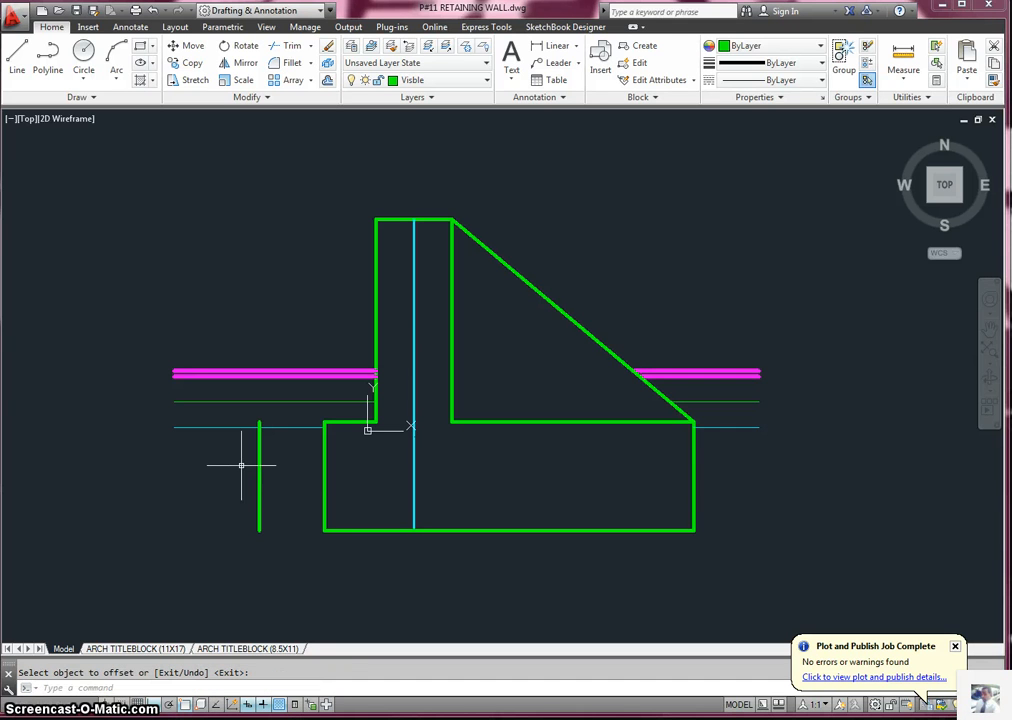
# - Offset the footing's right edge outward and its bottom edge downward, 27 inches each
pyautogui.press('Return')
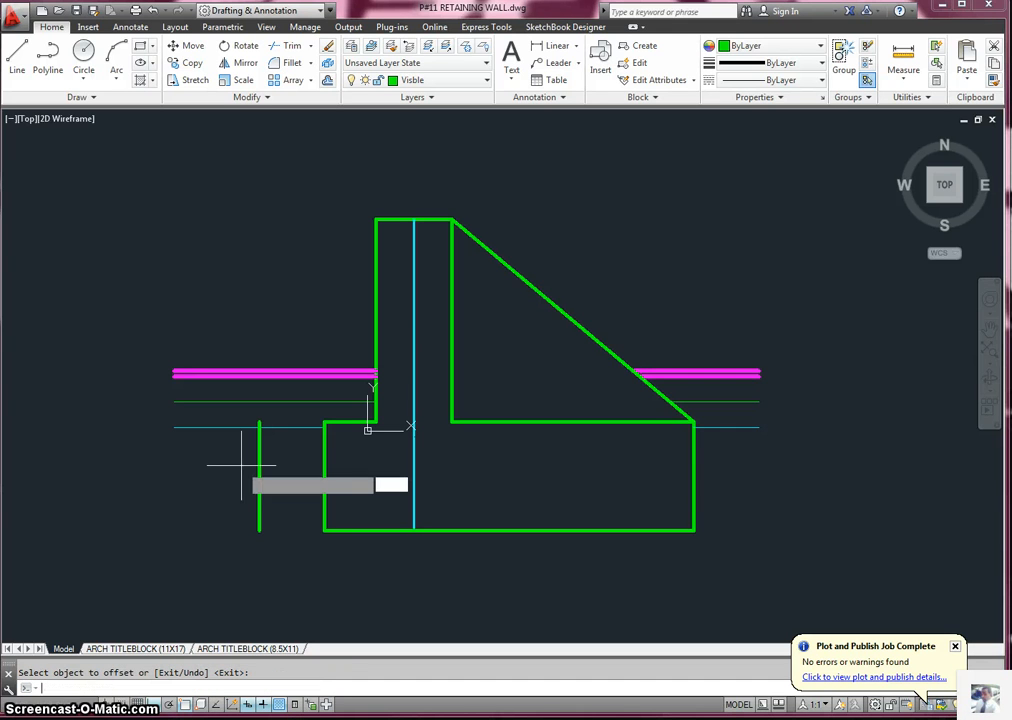
pyautogui.write('27')
pyautogui.press('Return')
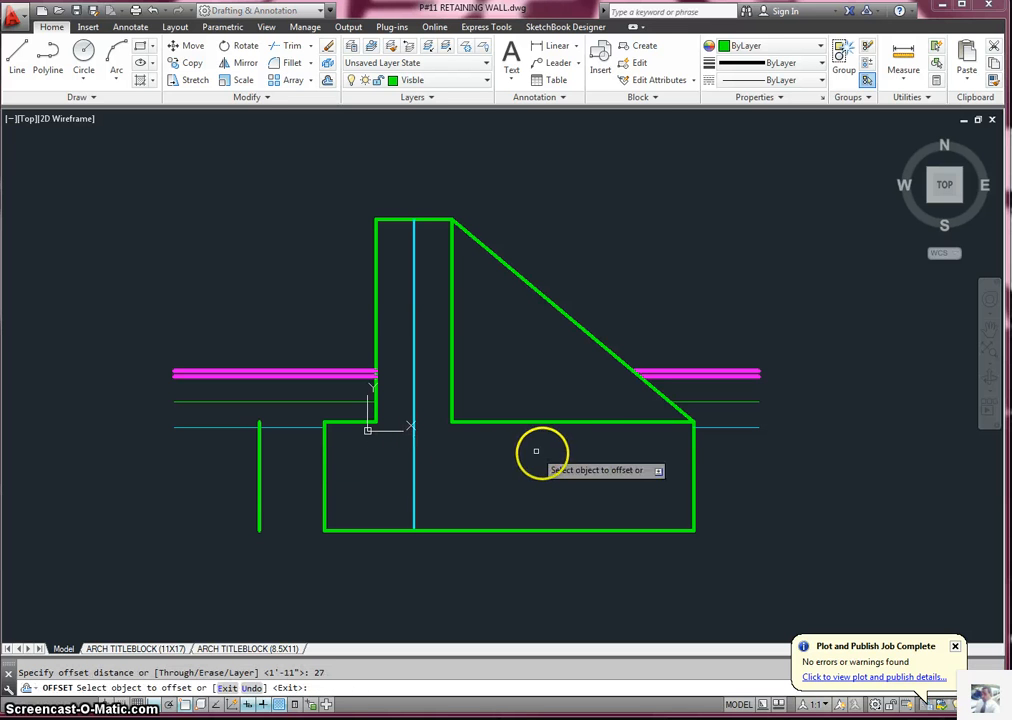
pyautogui.click(694, 463)
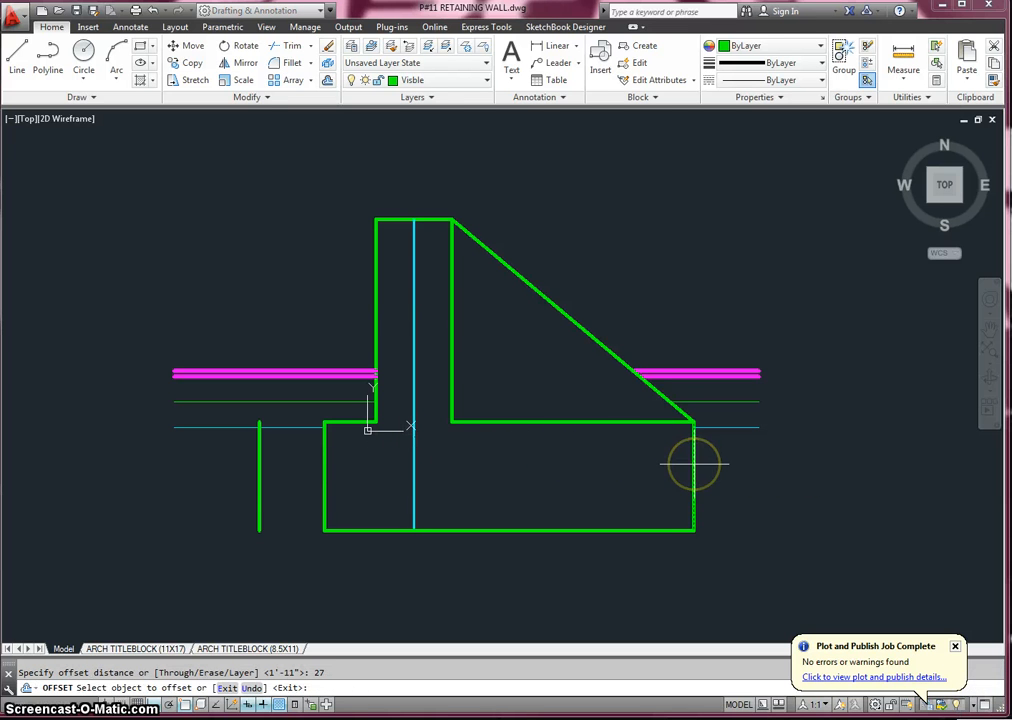
pyautogui.click(838, 458)
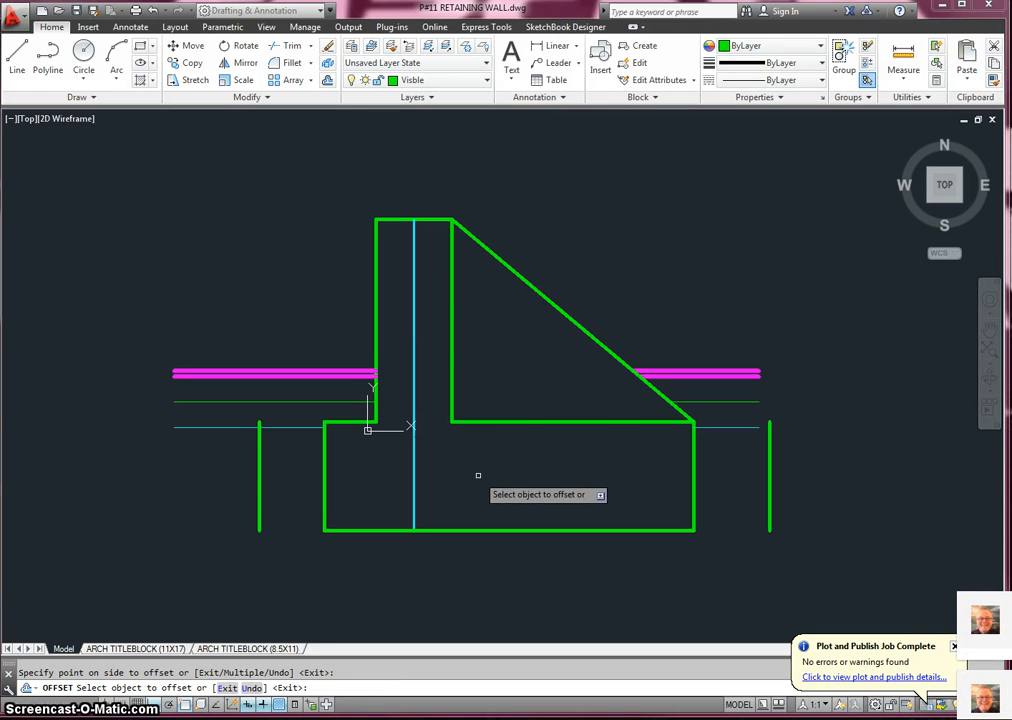
pyautogui.click(470, 530)
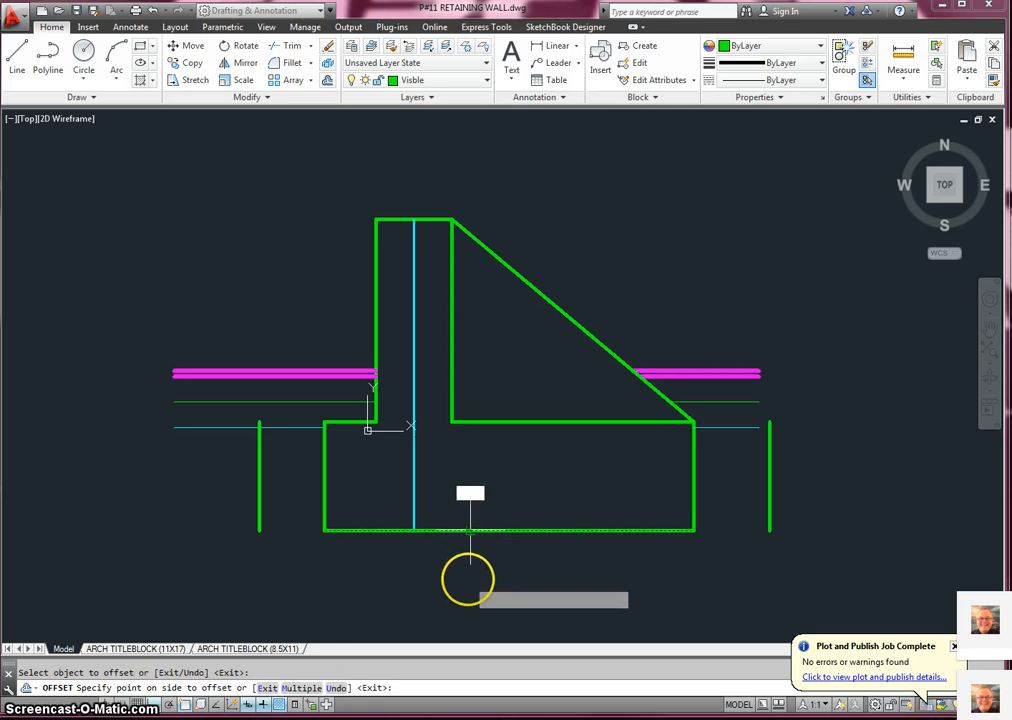
pyautogui.click(461, 597)
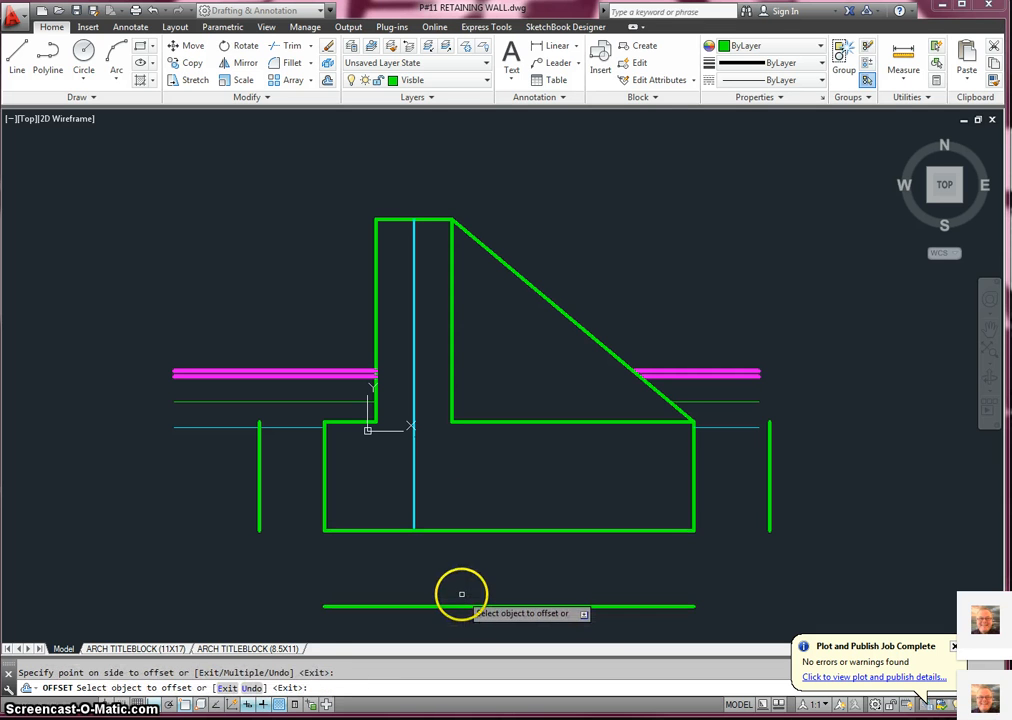
pyautogui.press('Escape')
# - Stretch both ends of the offset line below the footing outward past the two offset vertical lines
pyautogui.click(469, 606)
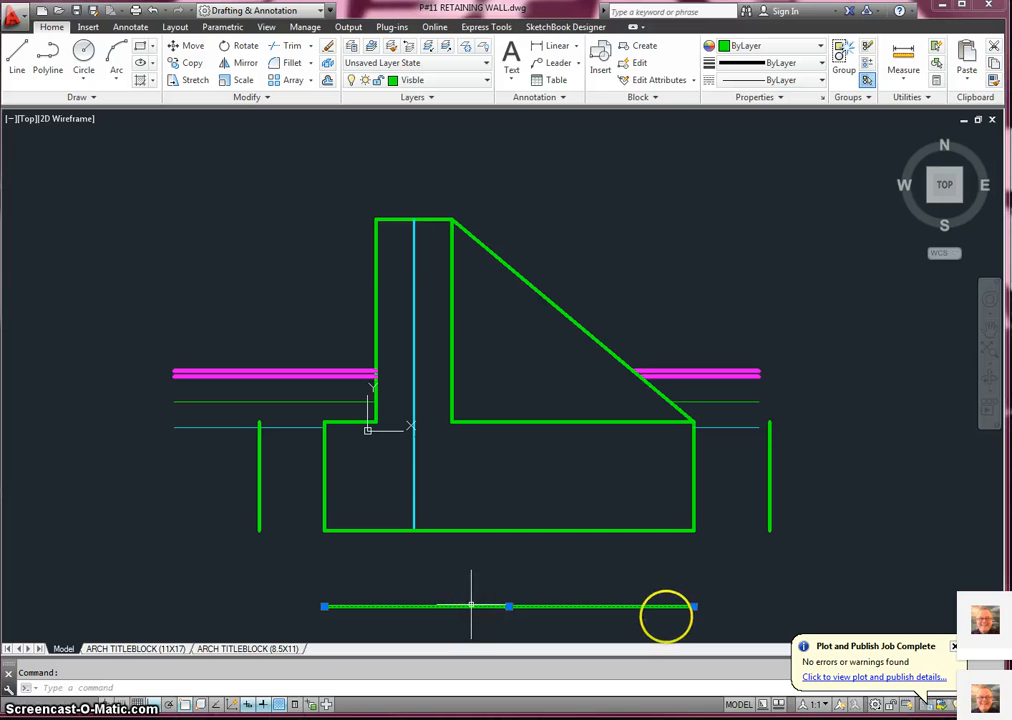
pyautogui.click(694, 606)
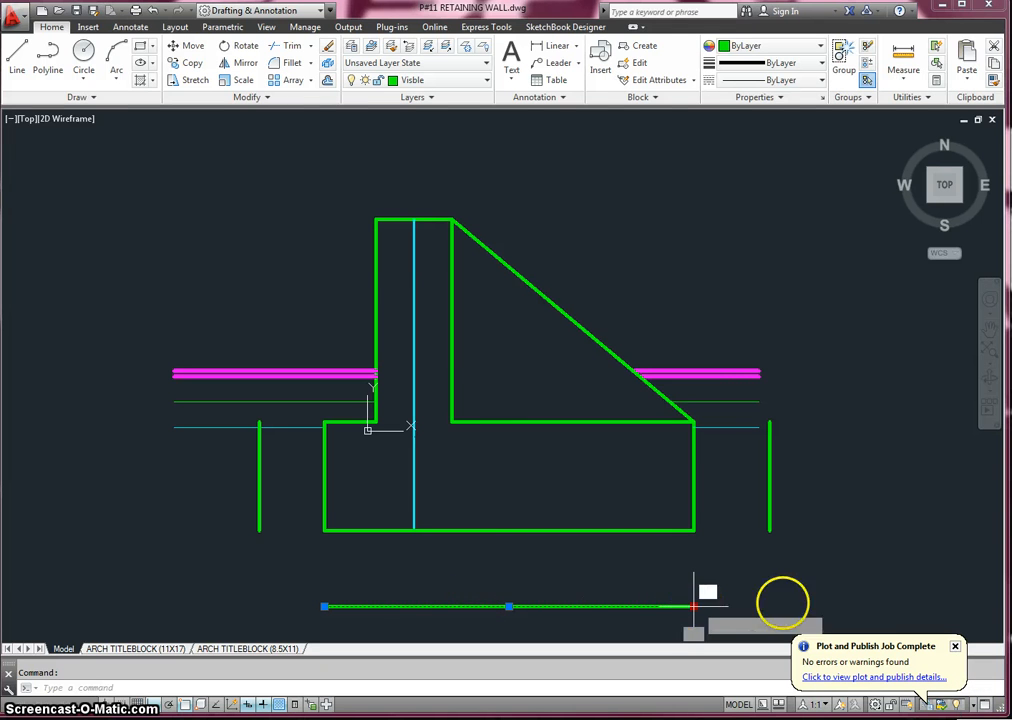
pyautogui.click(862, 605)
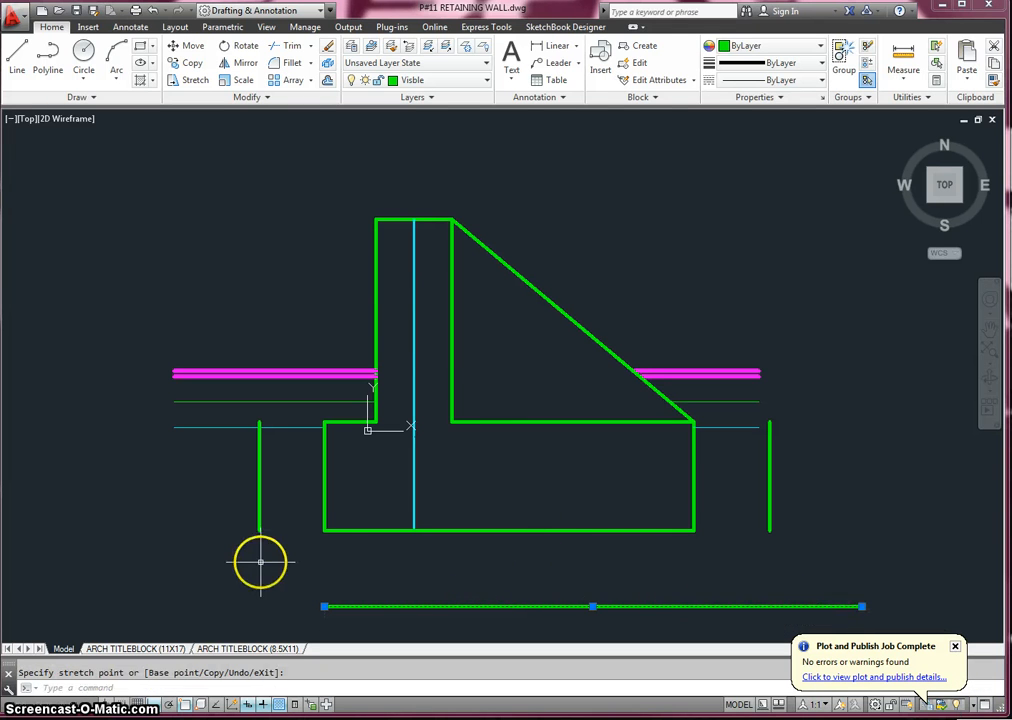
pyautogui.click(324, 606)
pyautogui.click(205, 606)
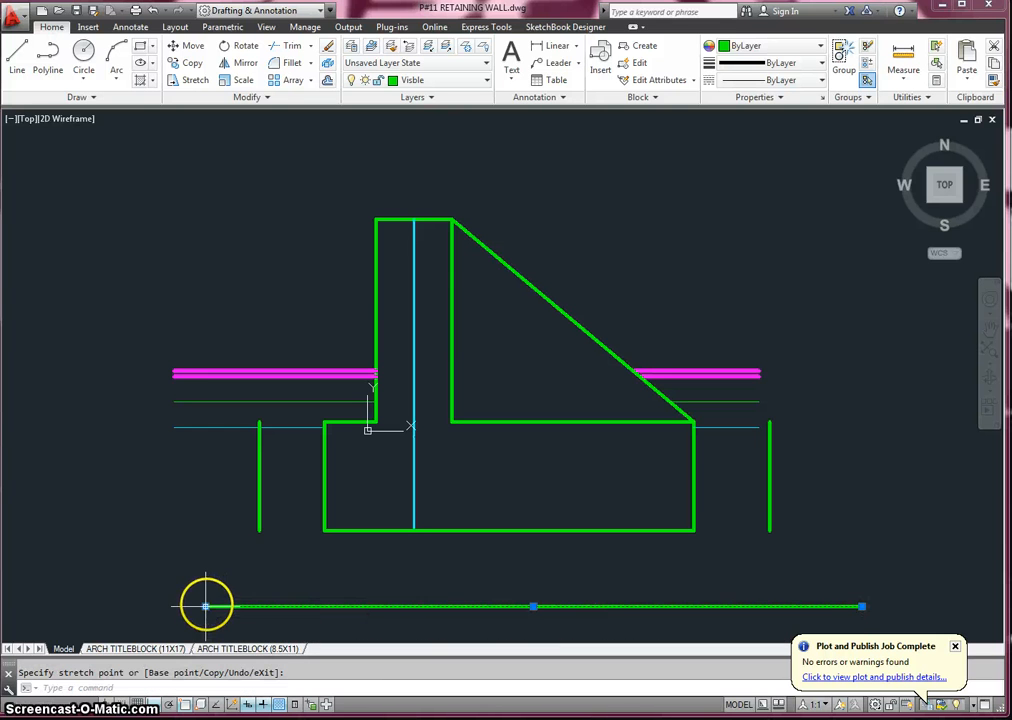
# - Extend the left offset vertical line up to the top ground line and down to the long line below the footing
pyautogui.click(311, 46)
pyautogui.click(305, 94)
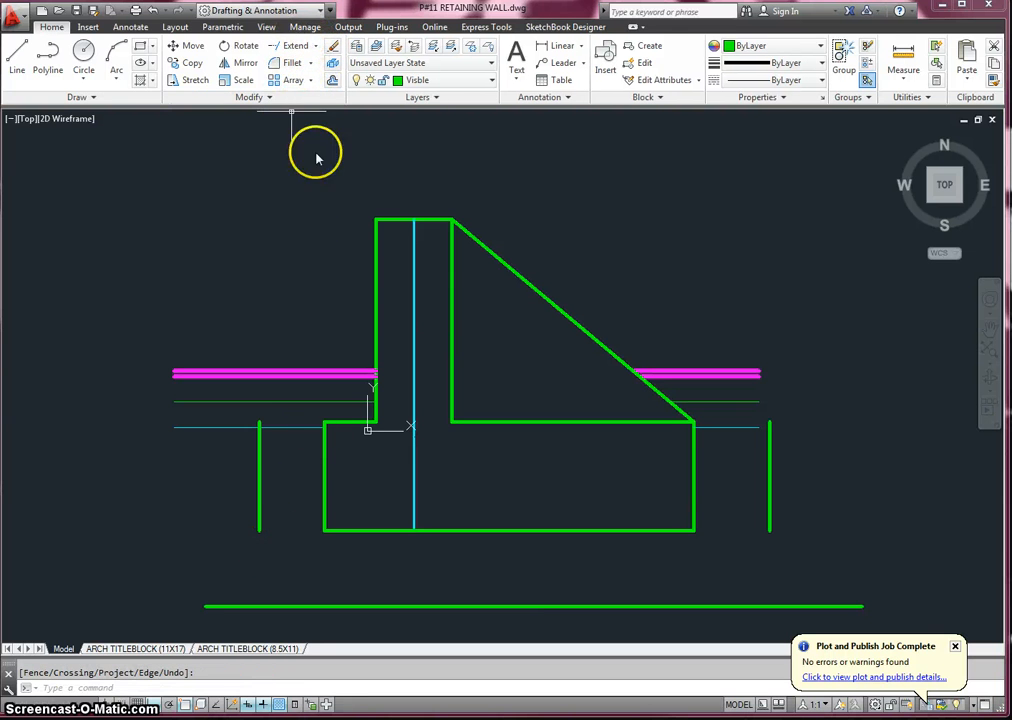
pyautogui.click(258, 465)
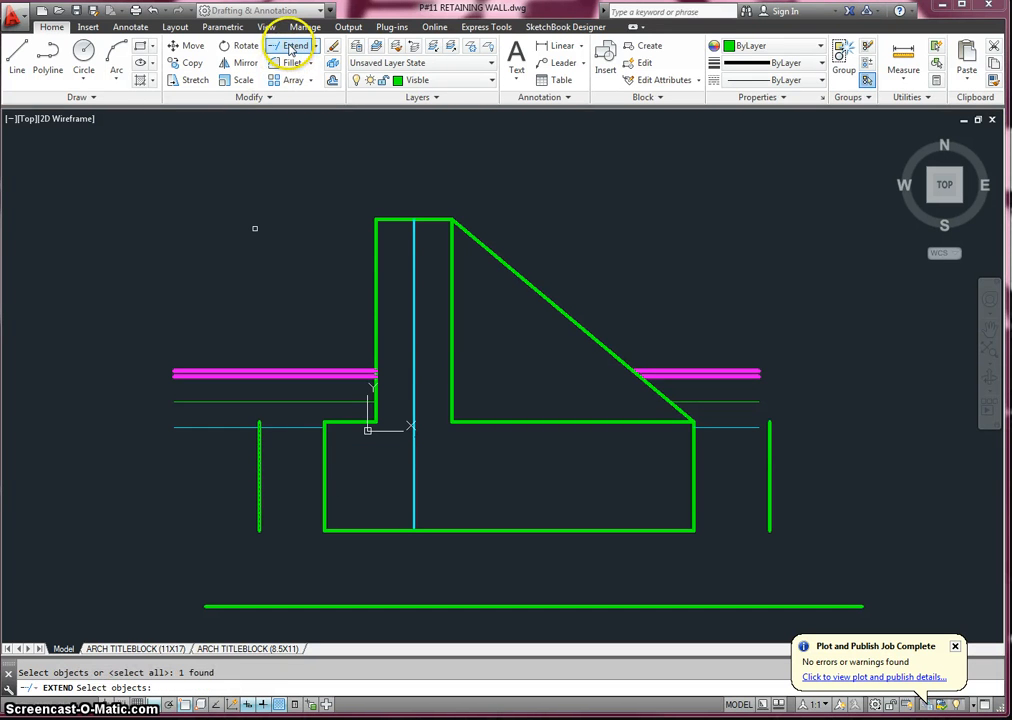
pyautogui.press('Return')
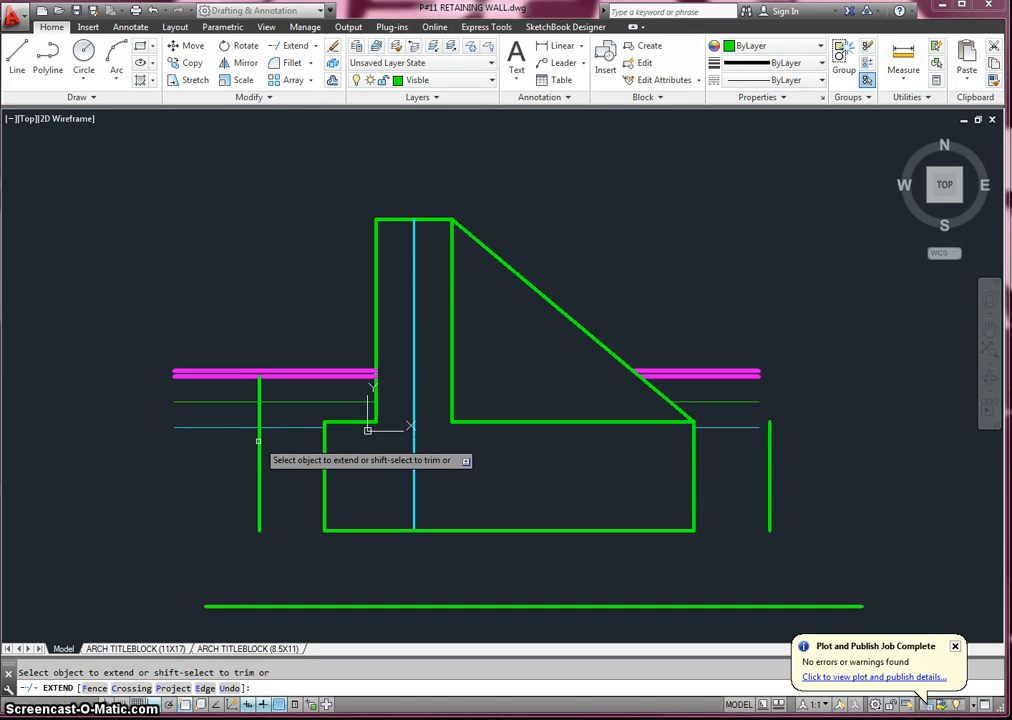
pyautogui.click(257, 445)
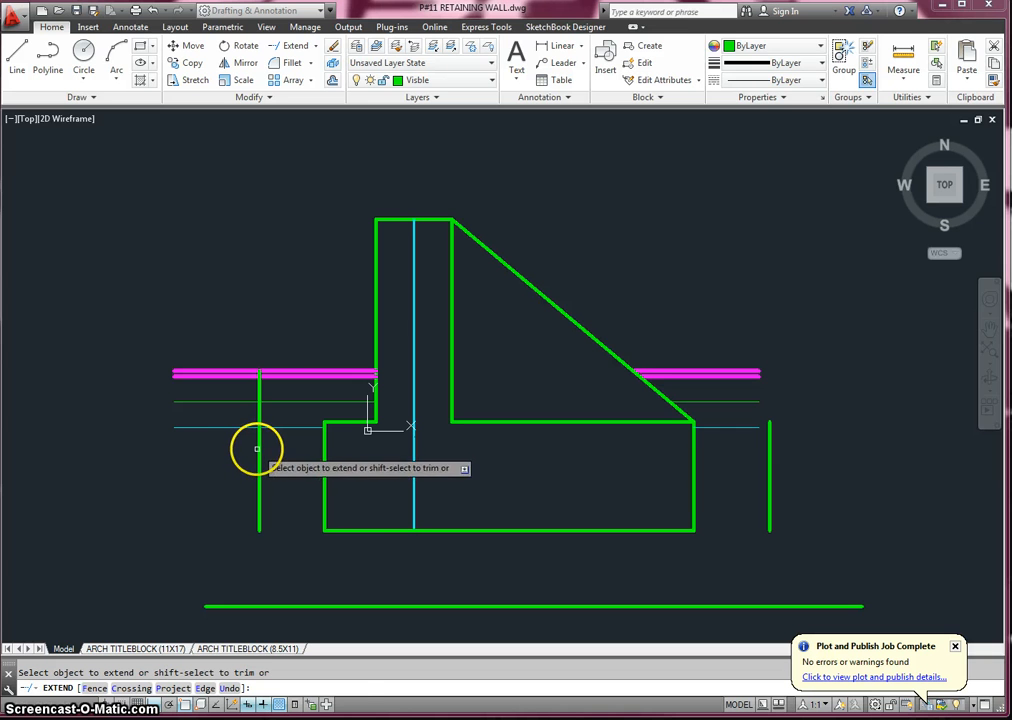
pyautogui.click(258, 449)
pyautogui.click(259, 451)
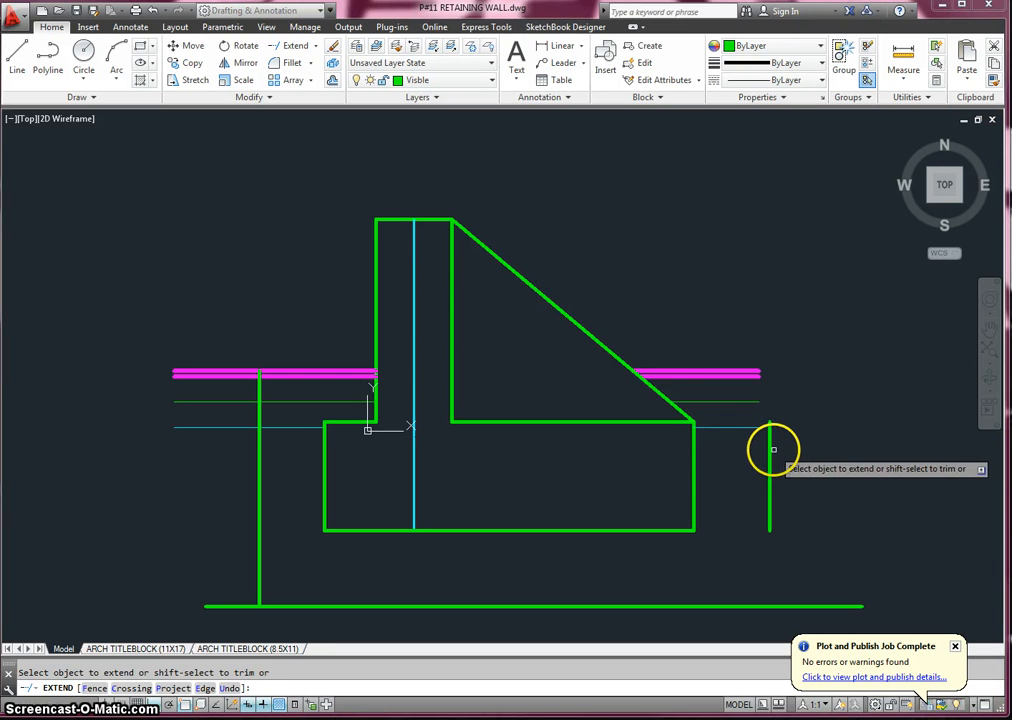
pyautogui.press('Escape')
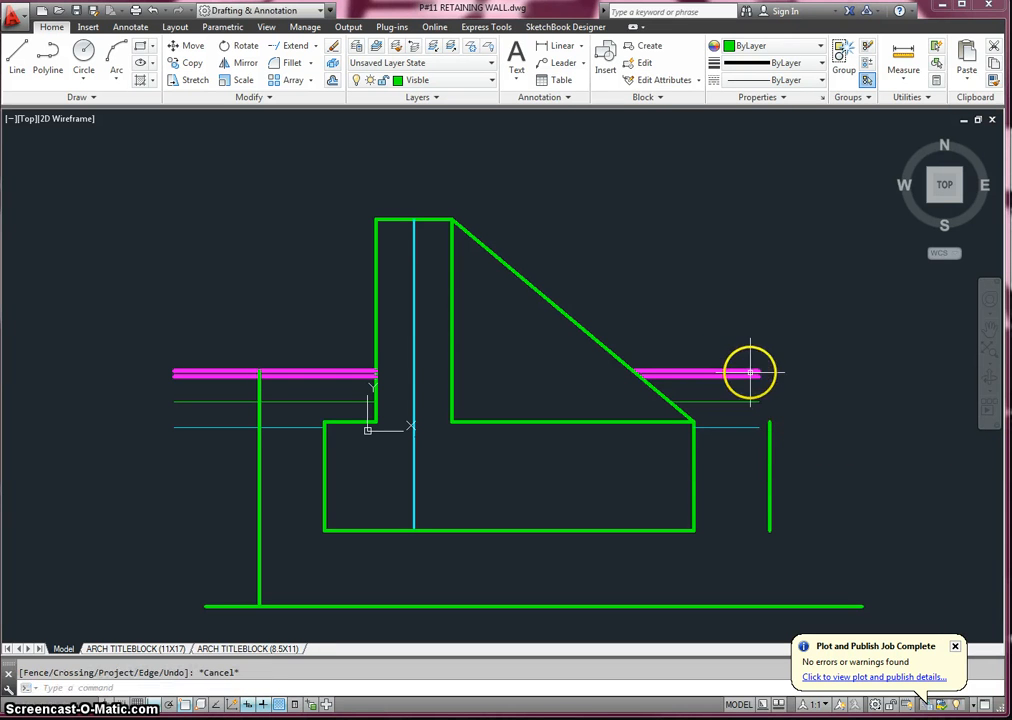
# - Stretch the outer ends of the two ground lines right of the wall outward past the right offset vertical line
pyautogui.click(756, 373)
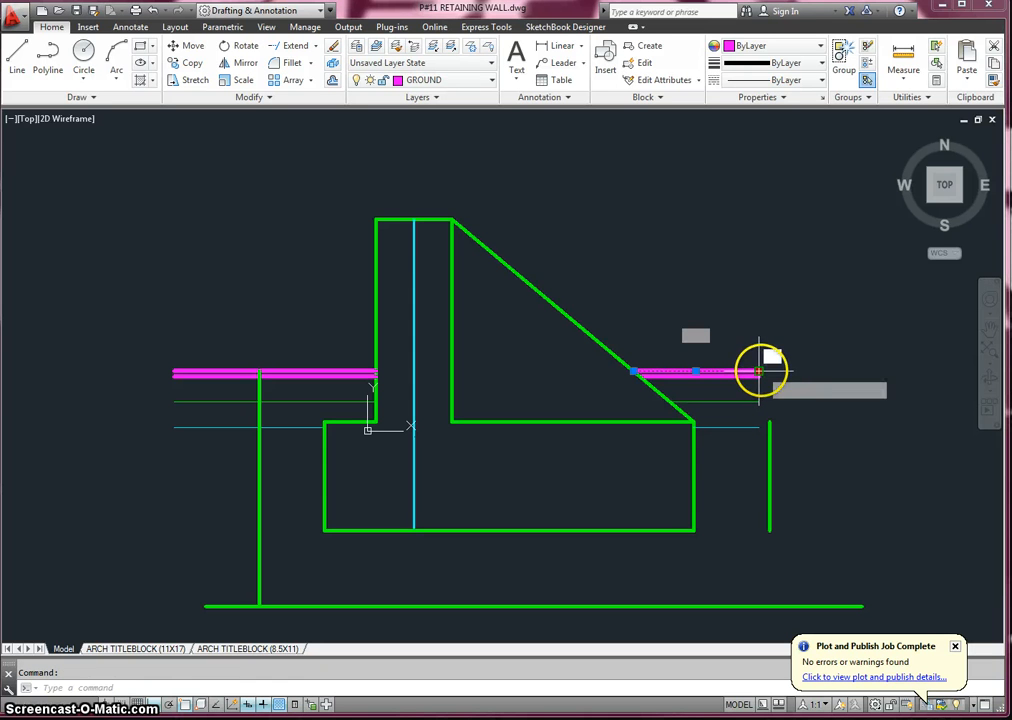
pyautogui.click(759, 371)
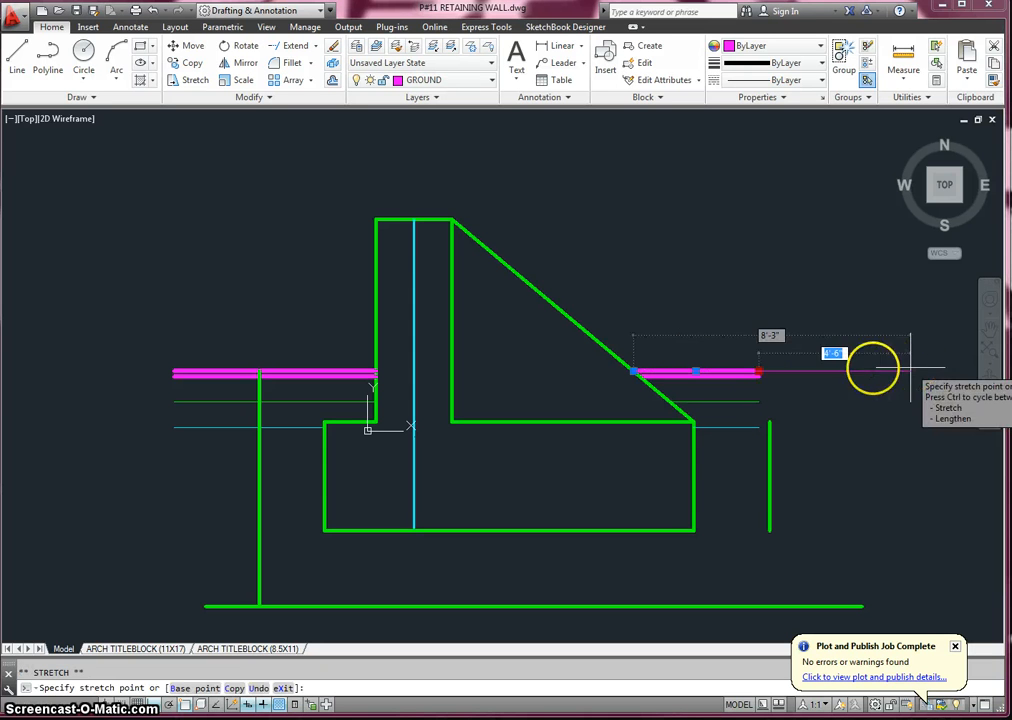
pyautogui.click(841, 371)
pyautogui.press('Escape')
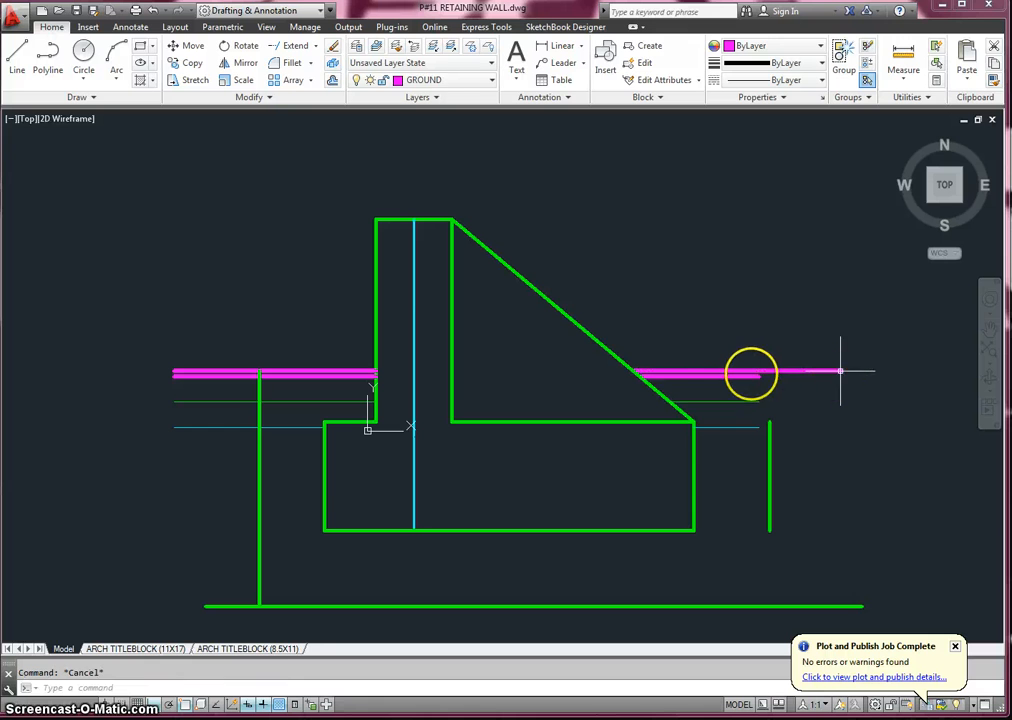
pyautogui.click(754, 375)
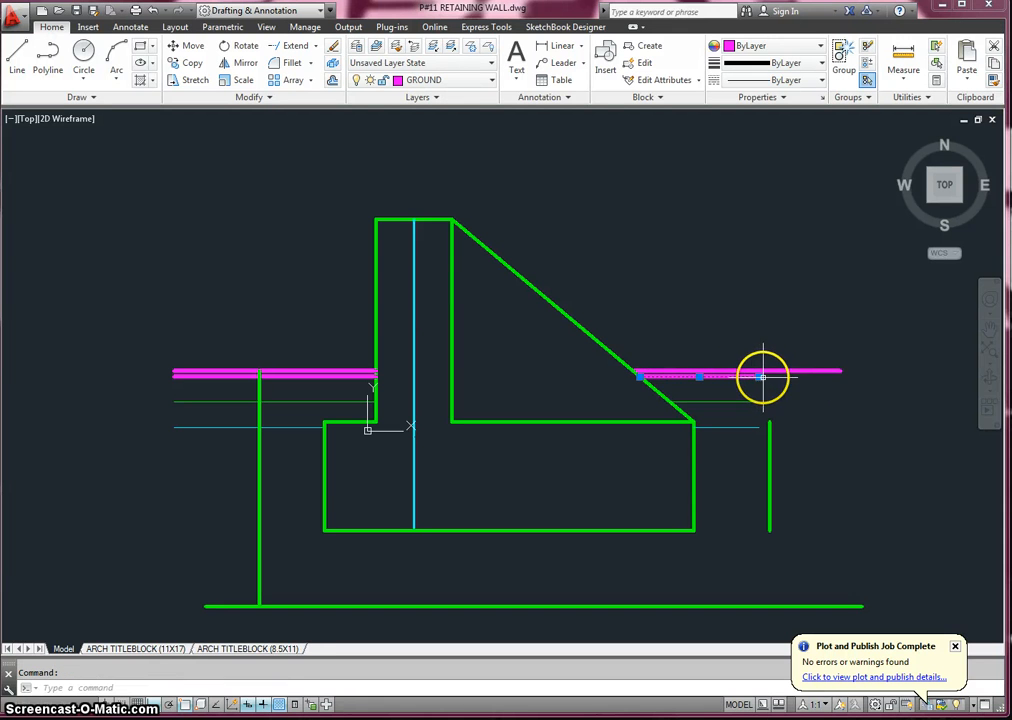
pyautogui.click(762, 376)
pyautogui.click(840, 376)
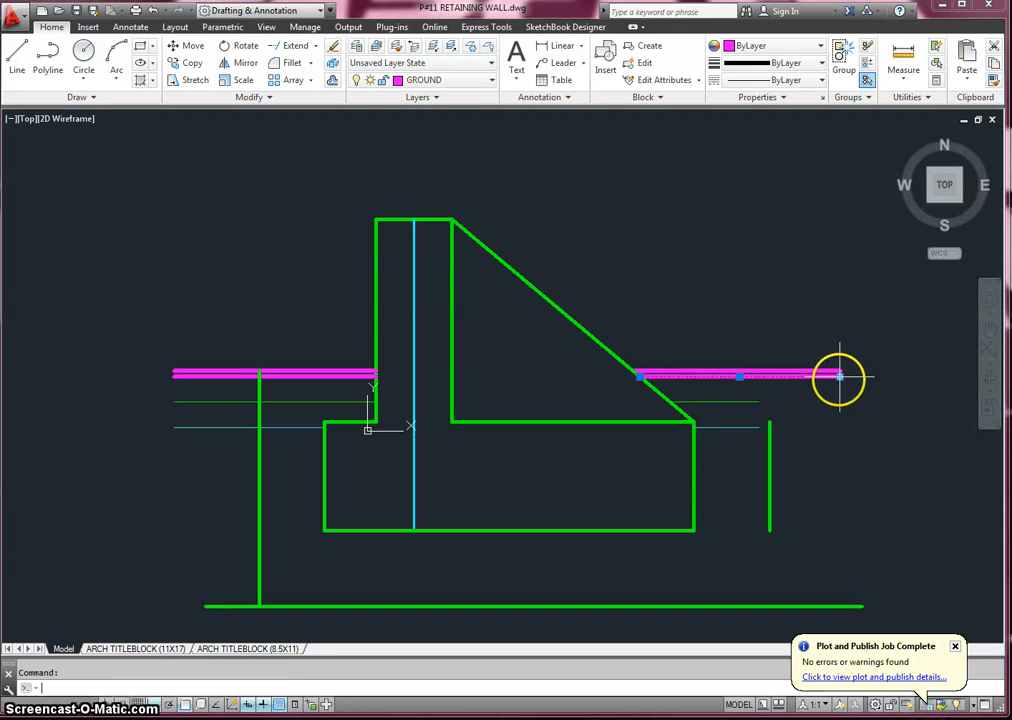
pyautogui.press('Escape')
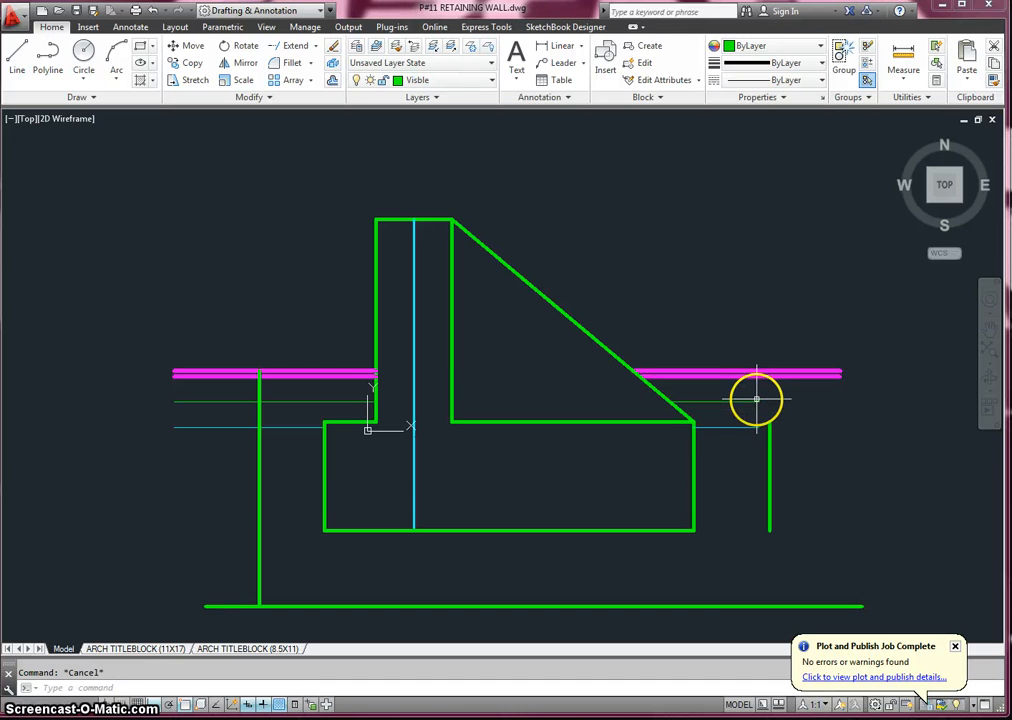
# - Stretch the outer ends of the gravel and earth lines right of the wall past the right offset vertical line
pyautogui.click(759, 402)
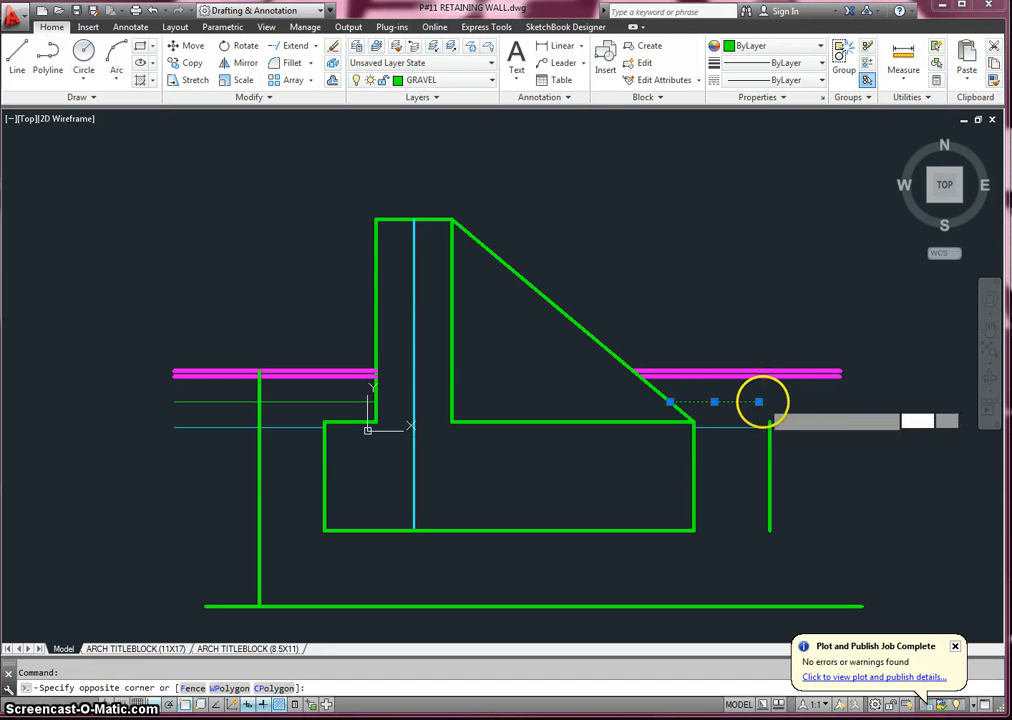
pyautogui.click(760, 392)
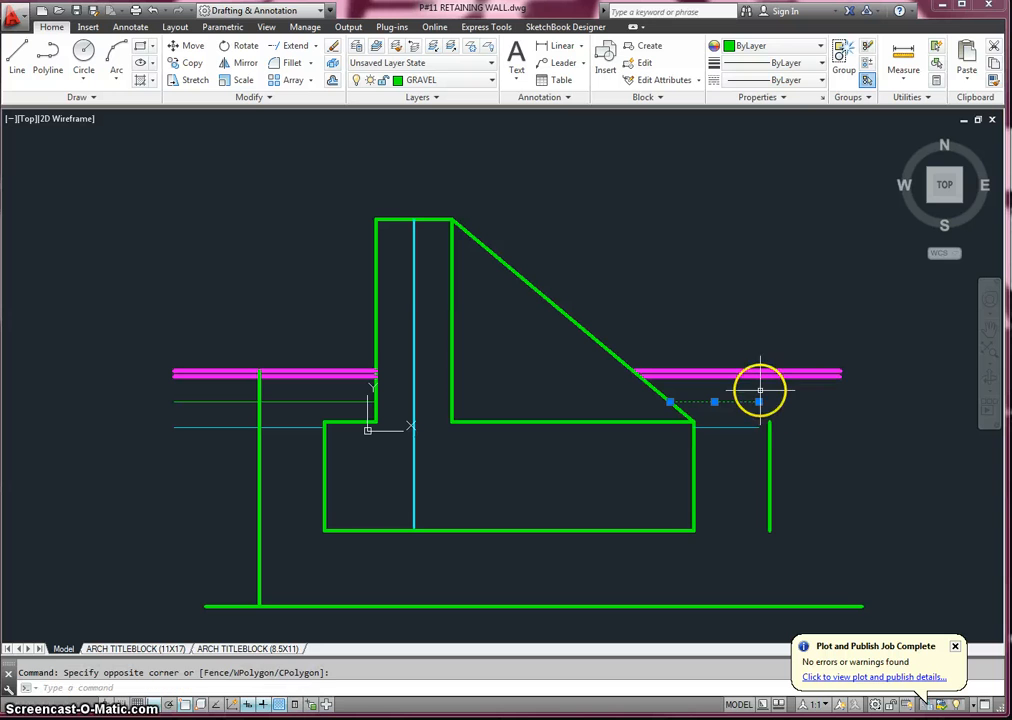
pyautogui.click(759, 402)
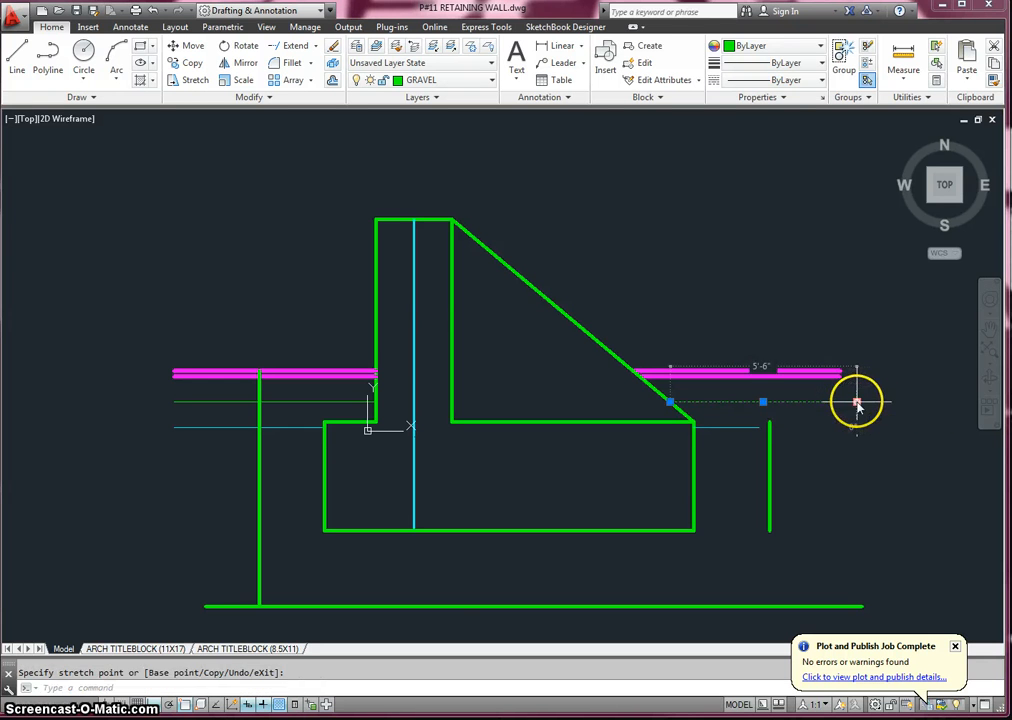
pyautogui.press('Escape')
pyautogui.press('Escape')
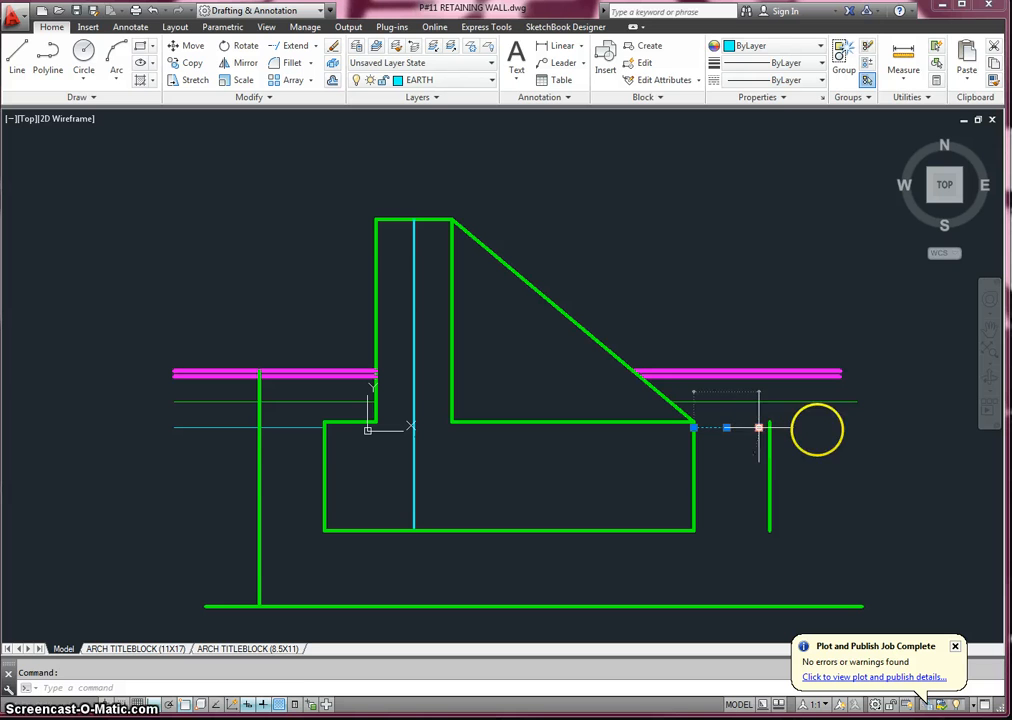
pyautogui.click(759, 427)
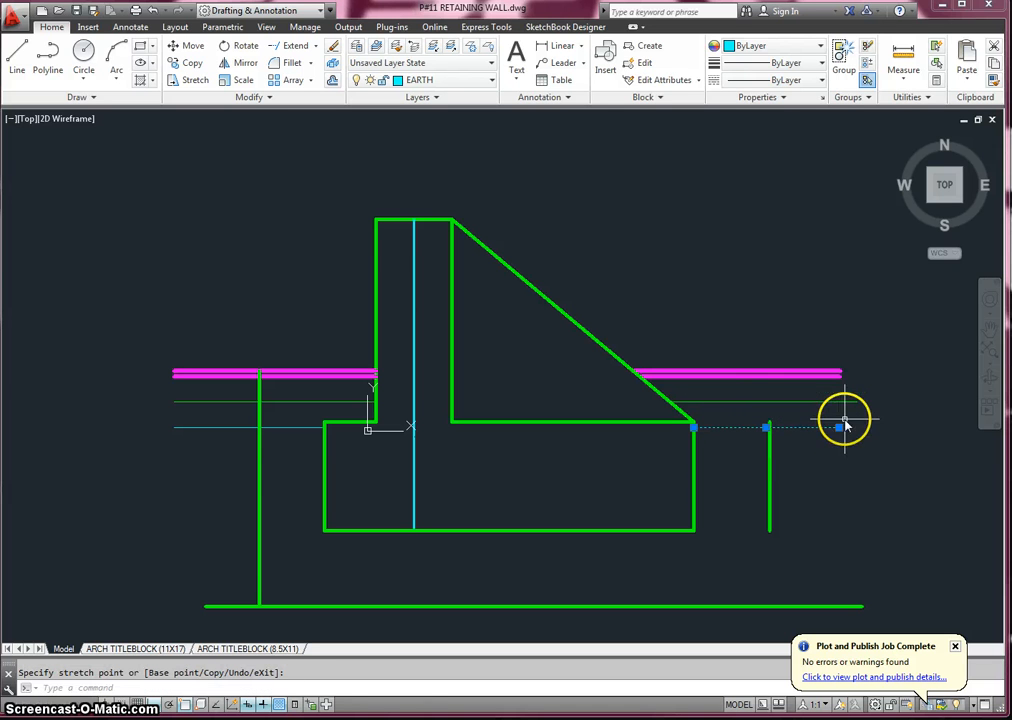
pyautogui.click(840, 428)
pyautogui.click(851, 427)
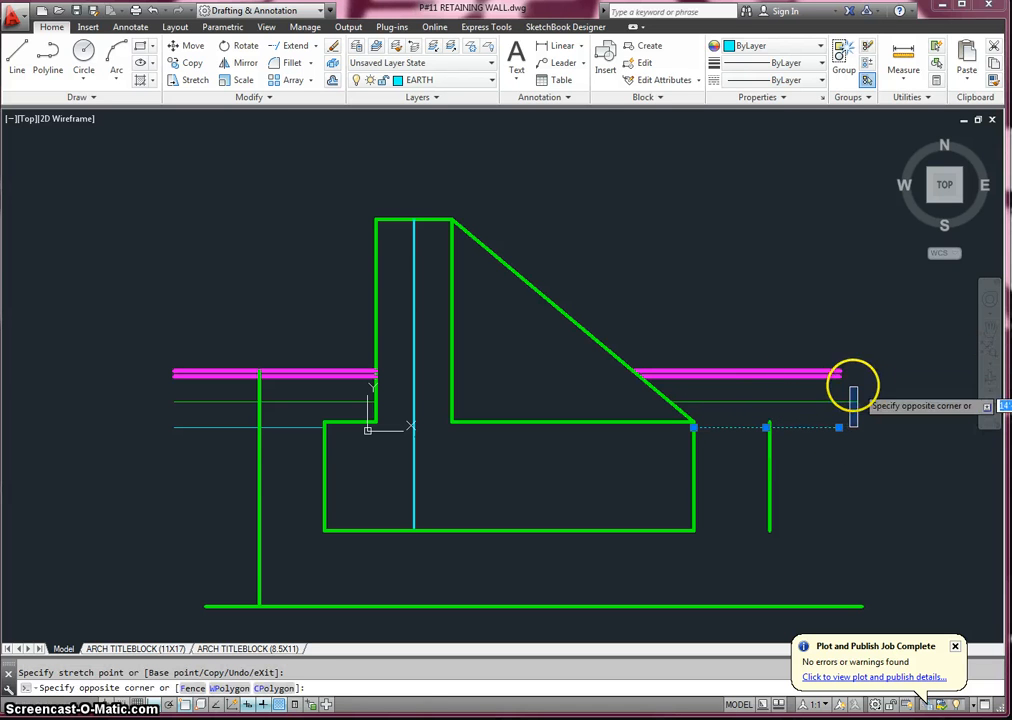
pyautogui.click(866, 403)
pyautogui.press('Escape')
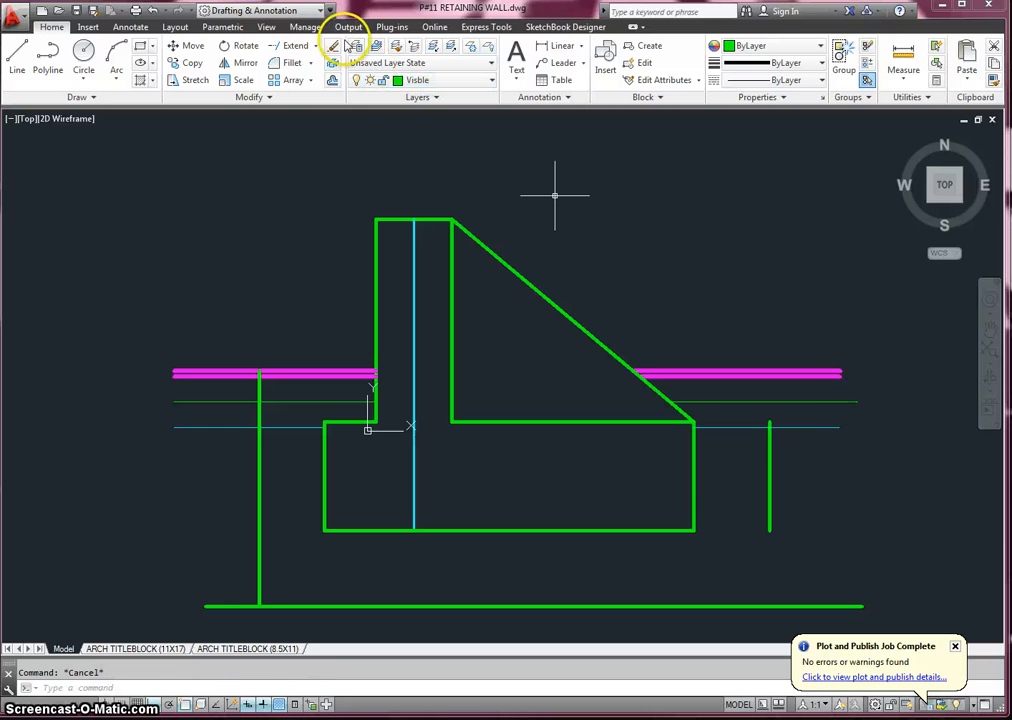
# - Extend the right offset vertical line up to the ground lines and down to the long line below the footing
pyautogui.click(300, 45)
pyautogui.press('Return')
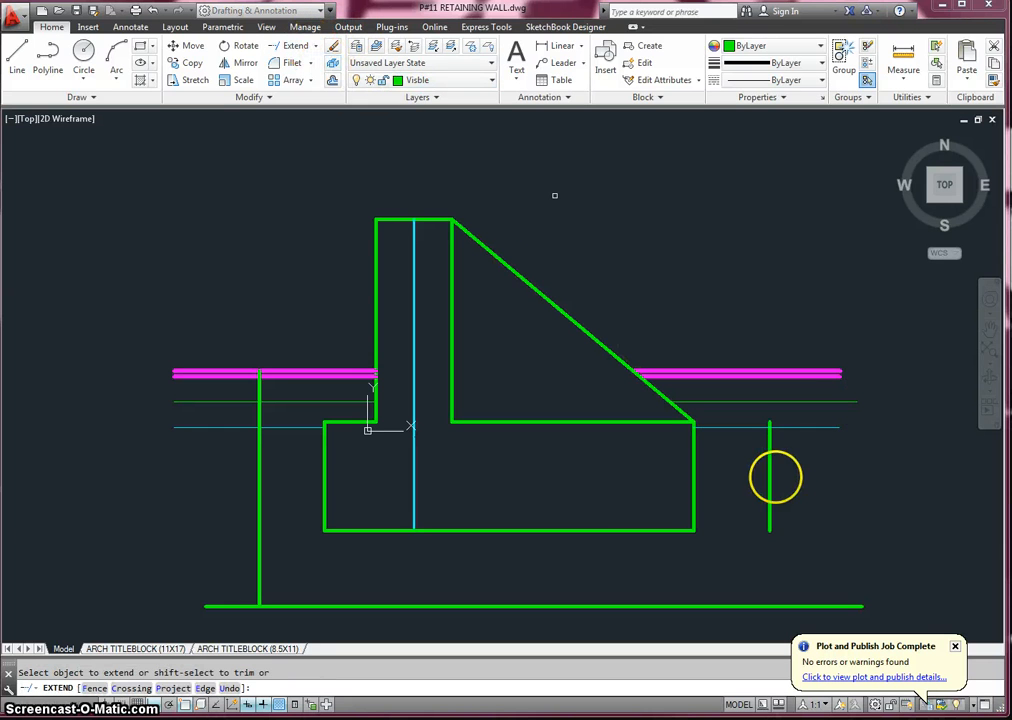
pyautogui.click(770, 460)
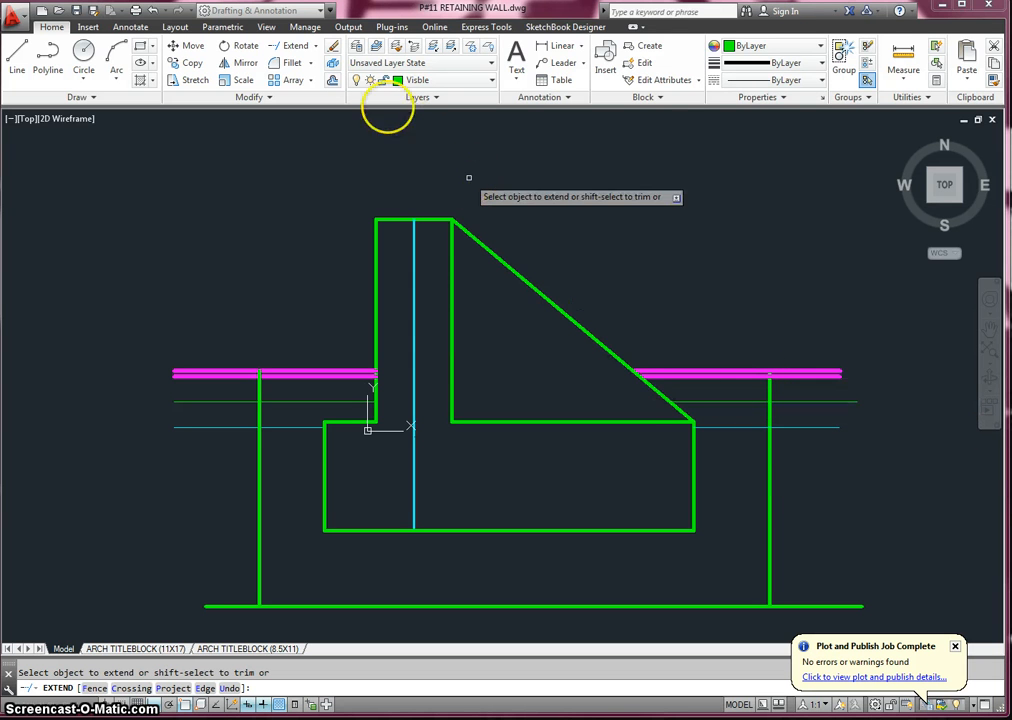
pyautogui.click(315, 46)
pyautogui.click(308, 76)
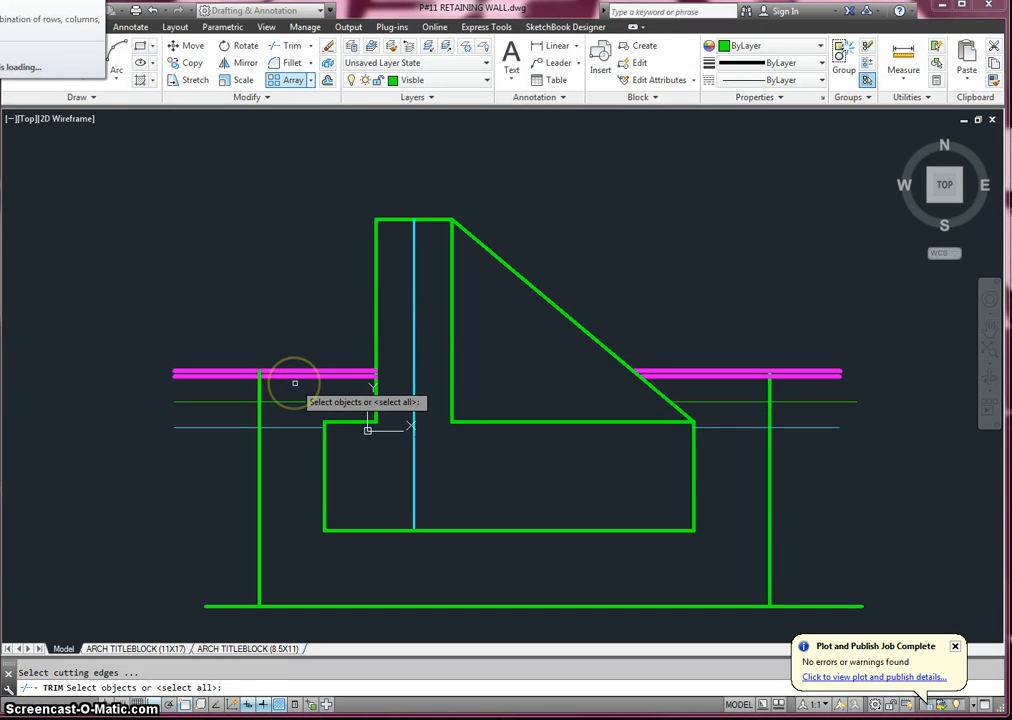
pyautogui.click(302, 374)
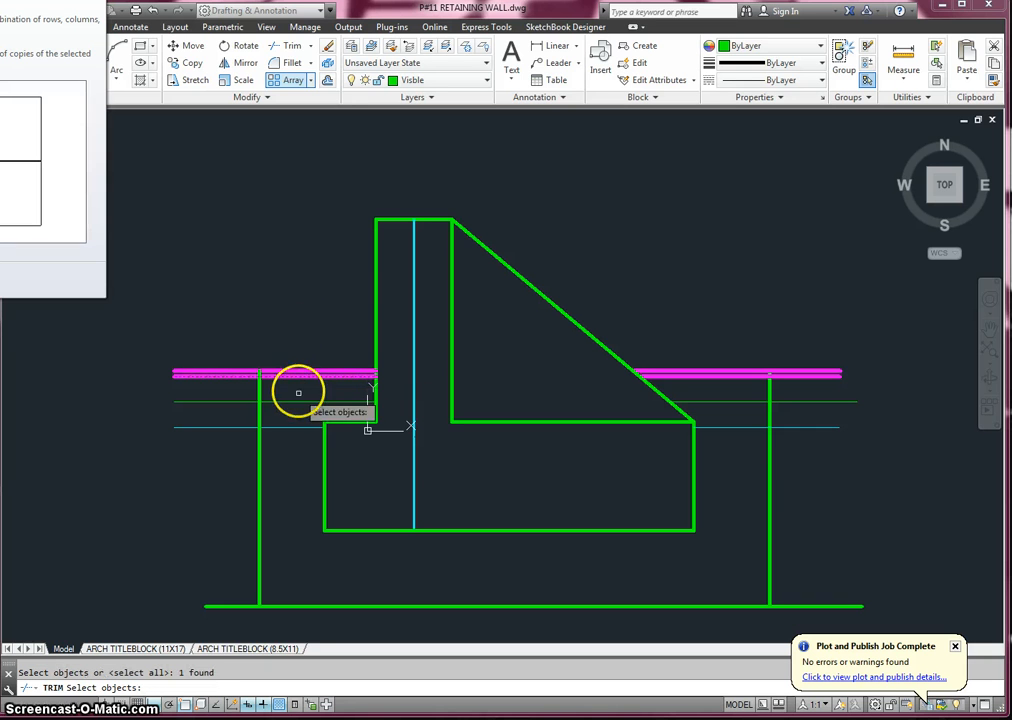
pyautogui.click(288, 47)
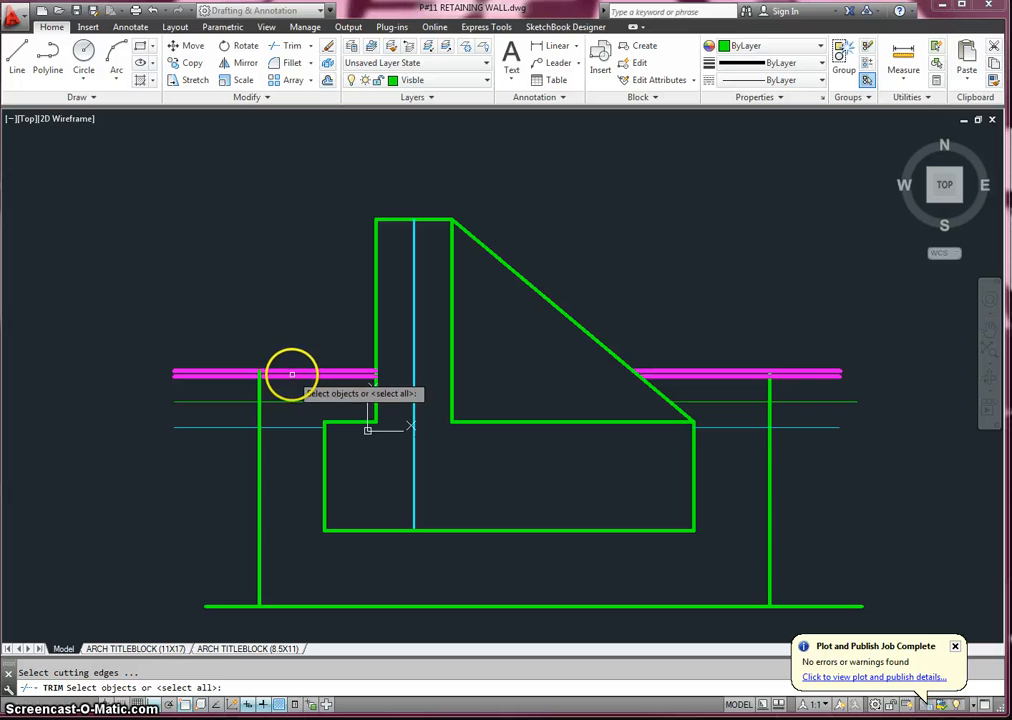
pyautogui.click(293, 373)
# - Trim the gravel, earth and lower ground lines between the left boundary and the wall, plus the bottom boundary line's left overhang
pyautogui.click(281, 48)
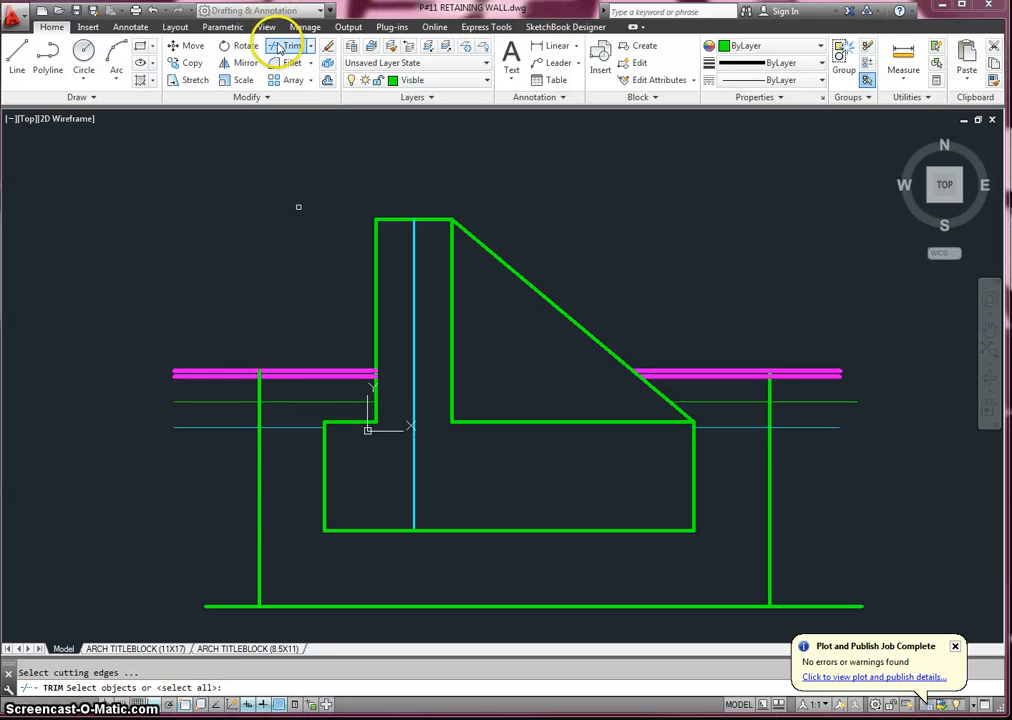
pyautogui.press('Return')
pyautogui.click(281, 48)
pyautogui.press('Return')
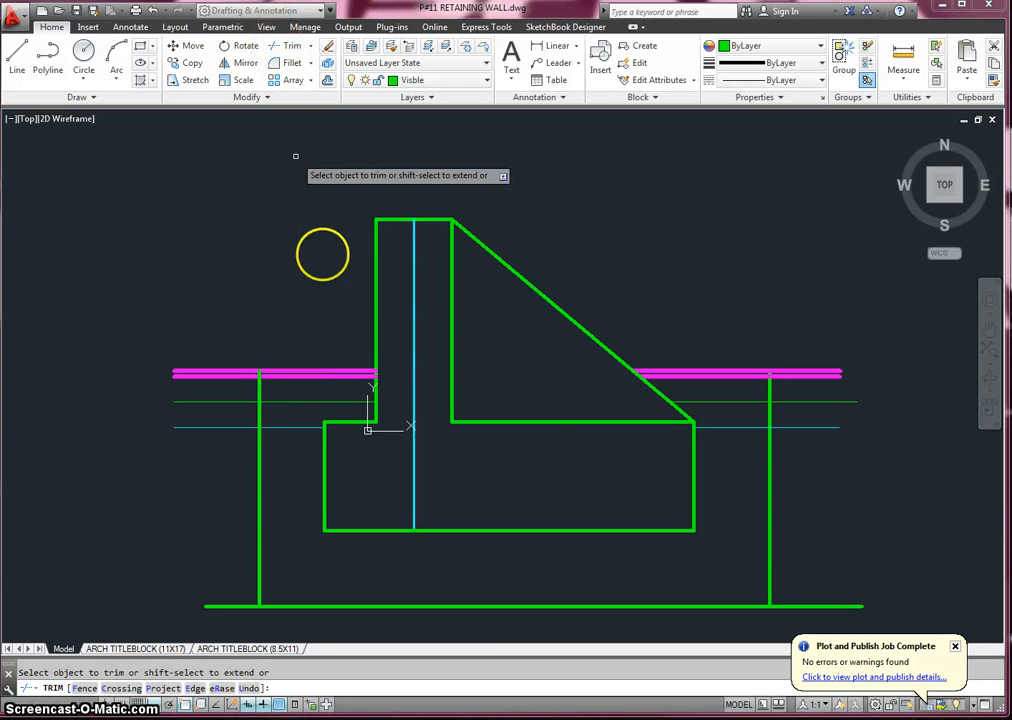
pyautogui.click(305, 400)
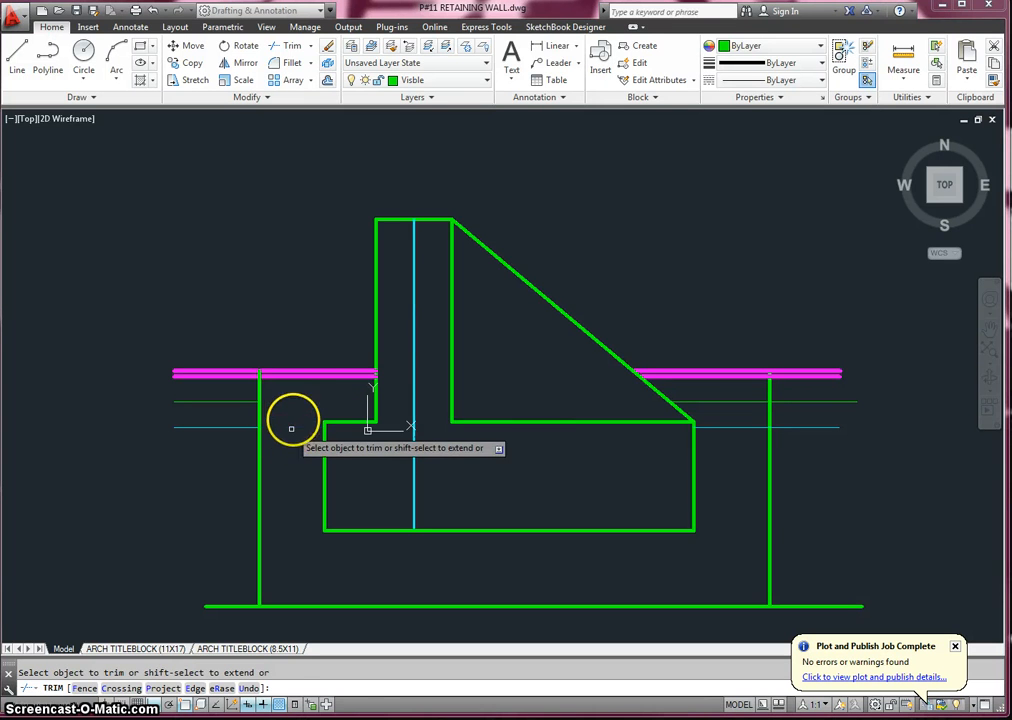
pyautogui.click(289, 374)
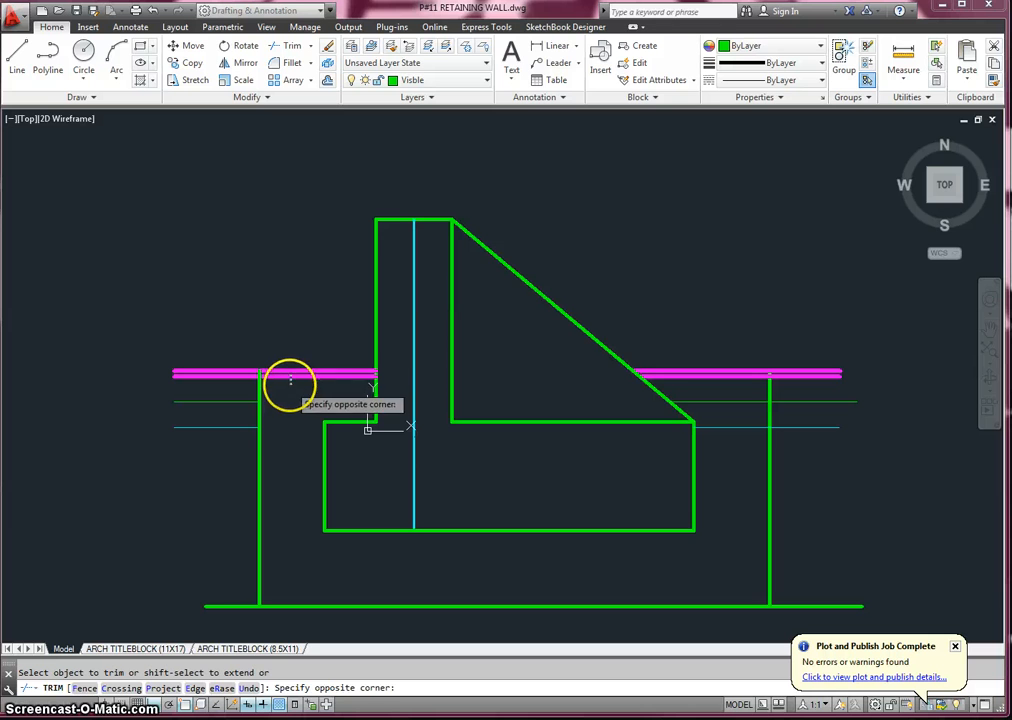
pyautogui.click(289, 378)
pyautogui.click(206, 606)
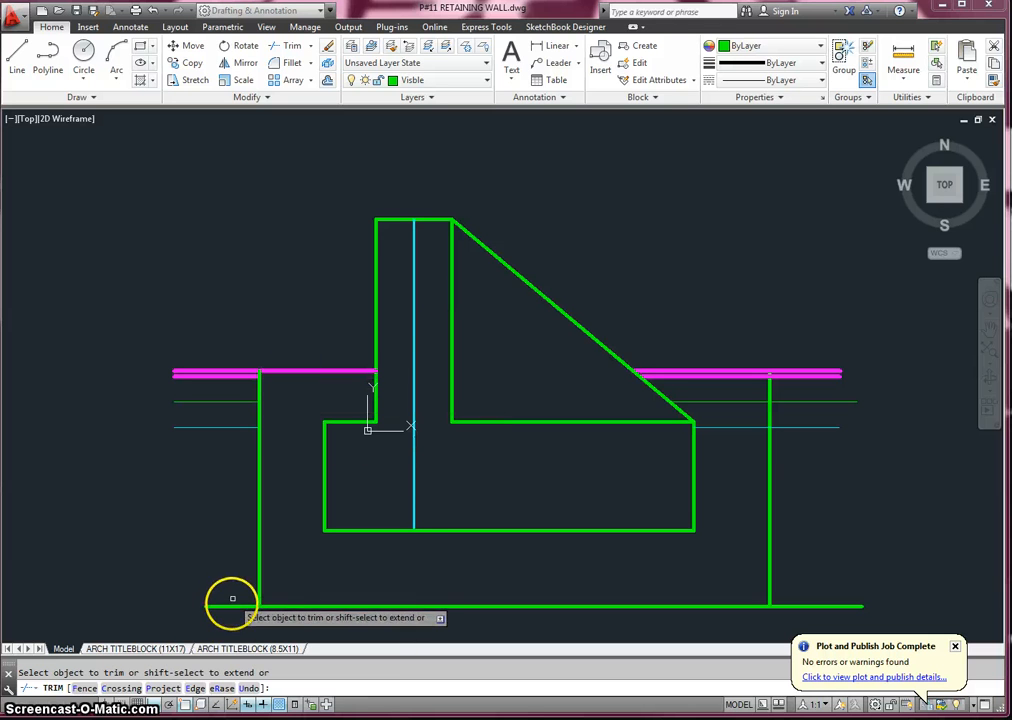
# - Trim the gravel, earth and lower ground lines between the wall and the right boundary, plus the bottom boundary line's right overhang
pyautogui.click(707, 401)
pyautogui.click(712, 427)
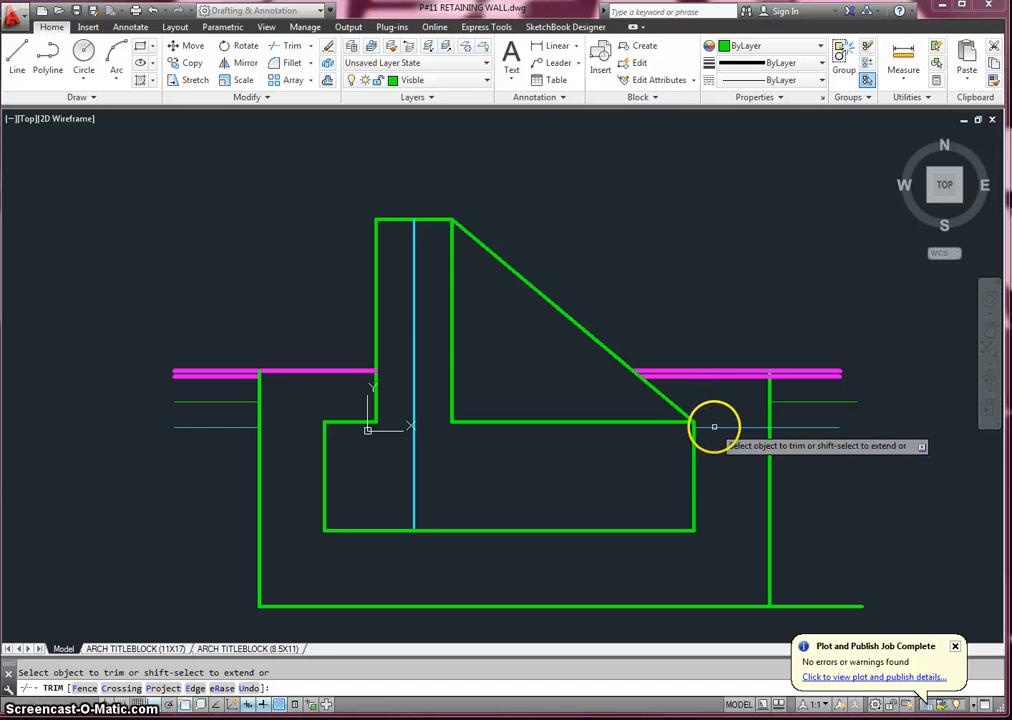
pyautogui.click(727, 377)
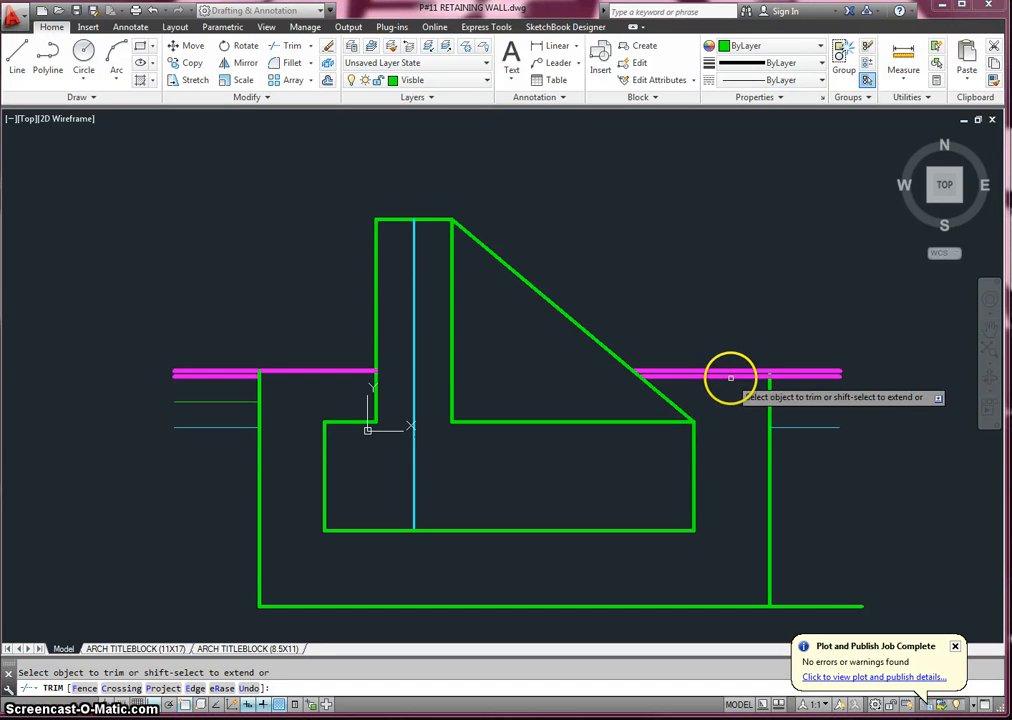
pyautogui.click(830, 606)
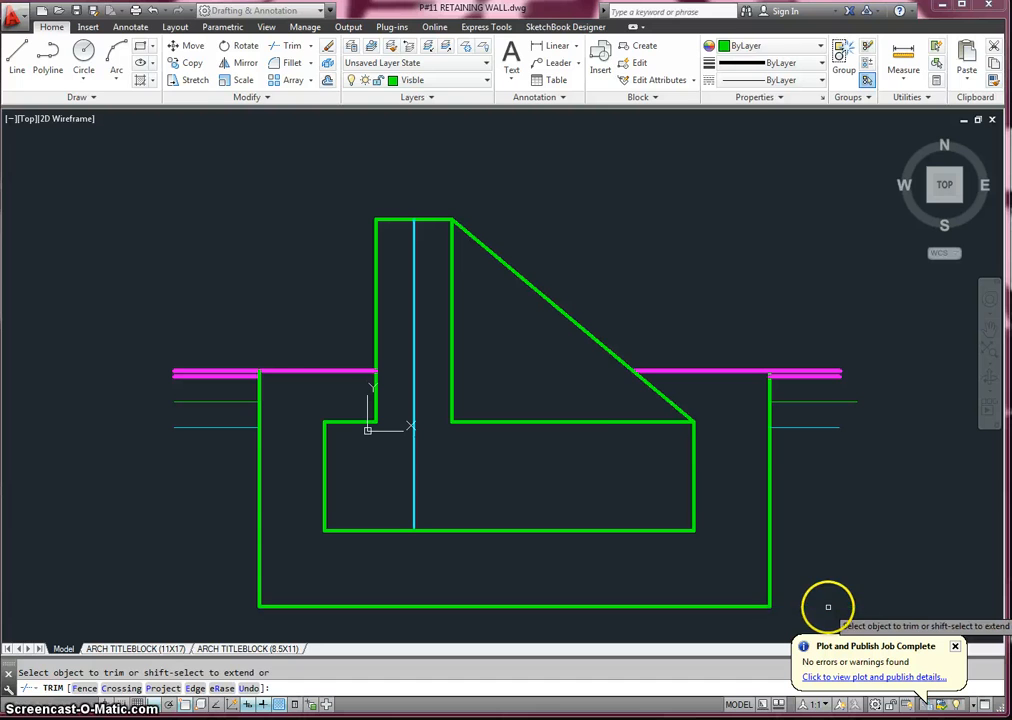
pyautogui.press('Escape')
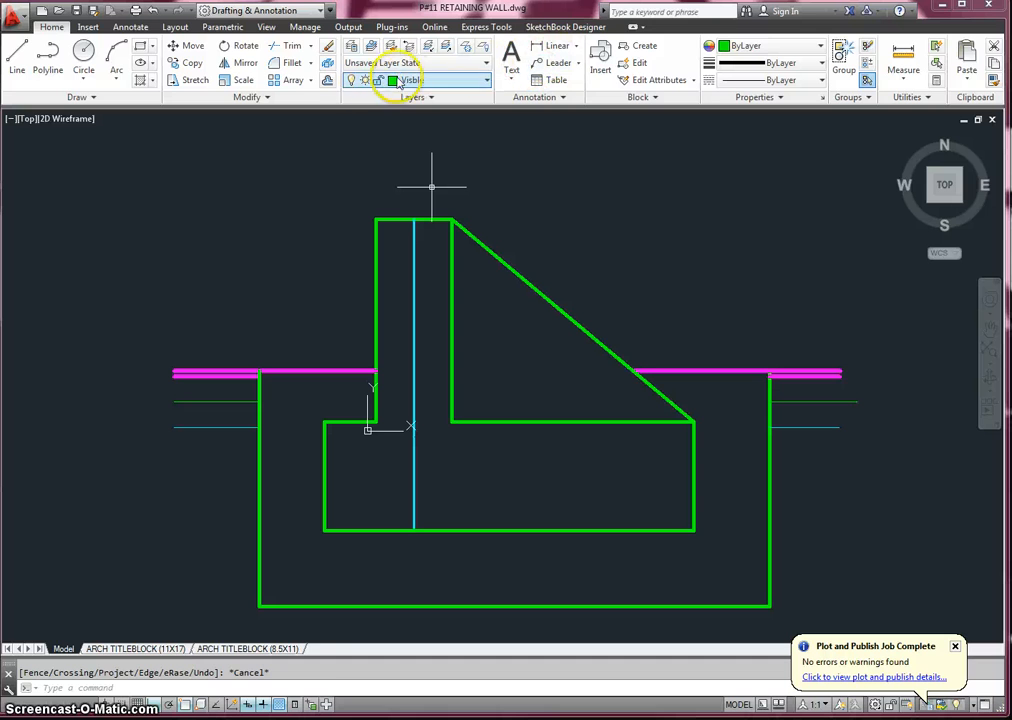
# - Offset the wall stem's left, top and right edges inward by 3 inches
pyautogui.click(329, 81)
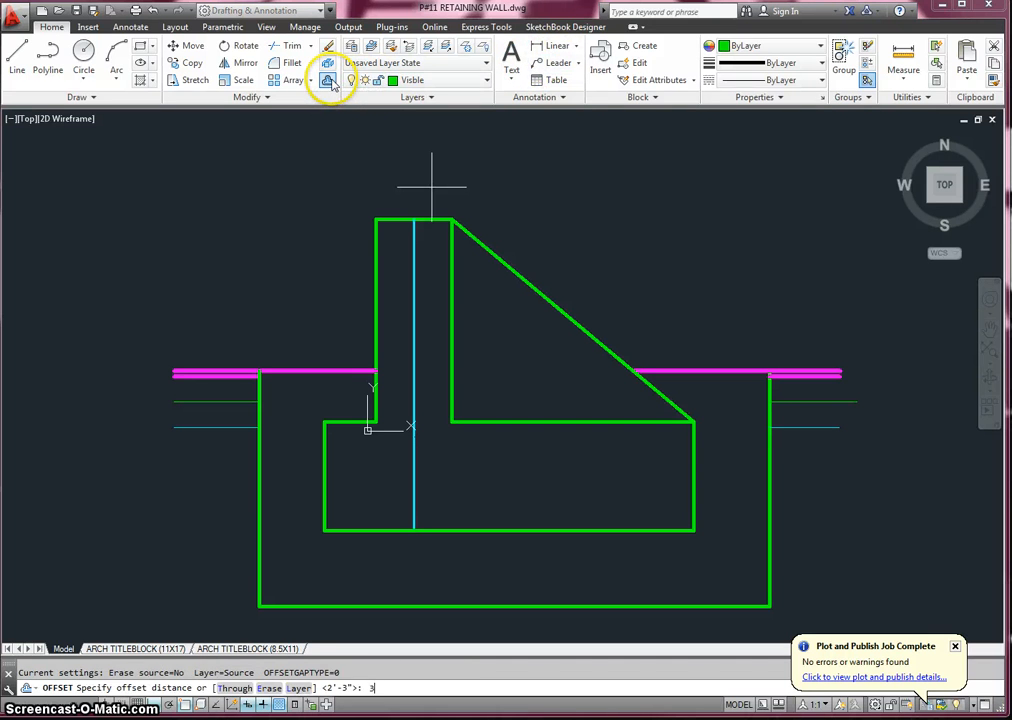
pyautogui.press('Return')
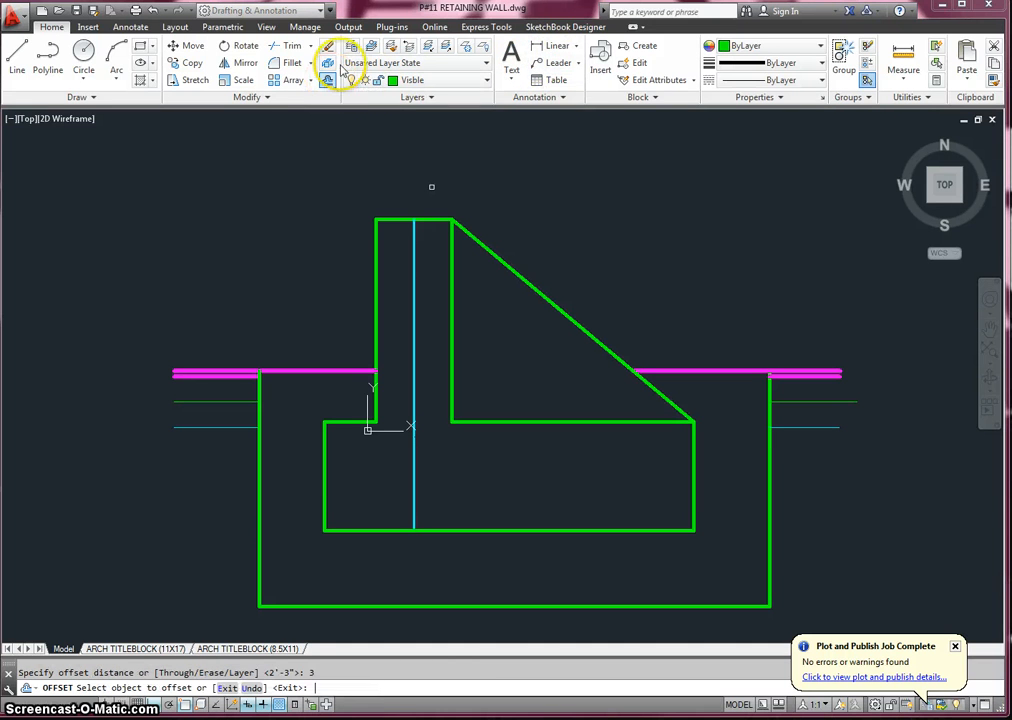
pyautogui.click(376, 310)
pyautogui.click(402, 309)
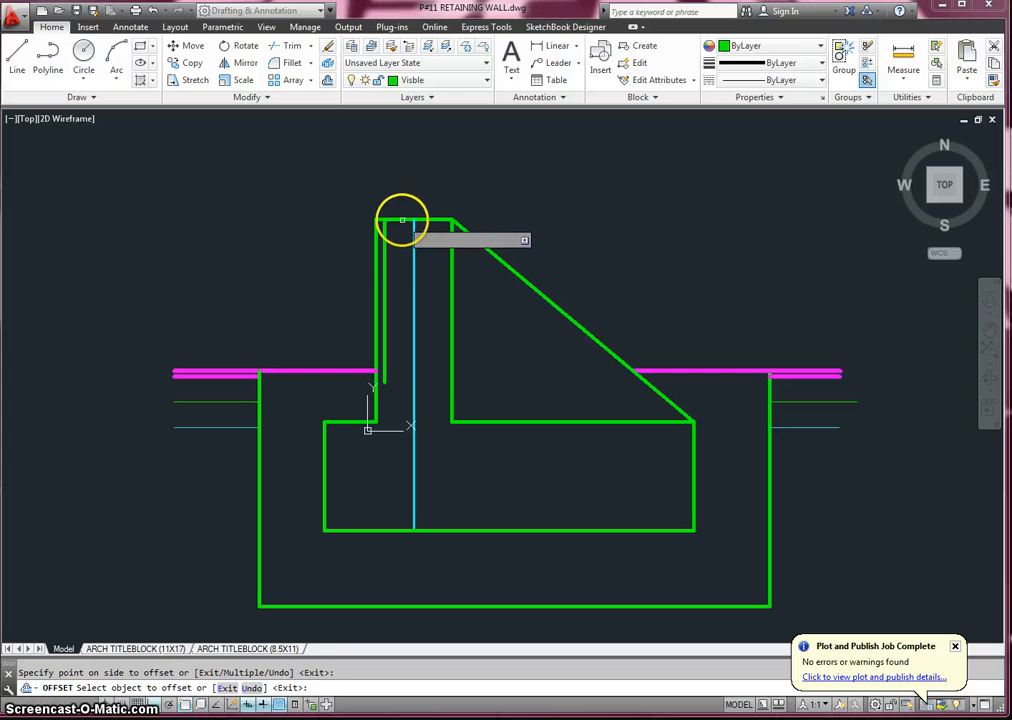
pyautogui.click(402, 220)
pyautogui.click(425, 264)
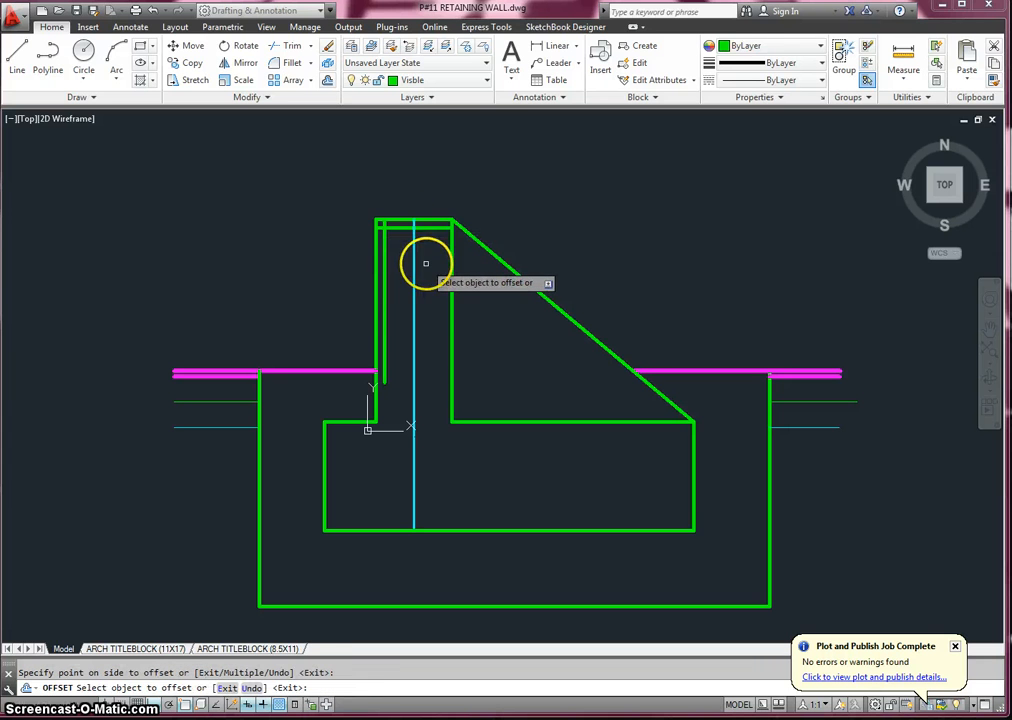
pyautogui.click(450, 266)
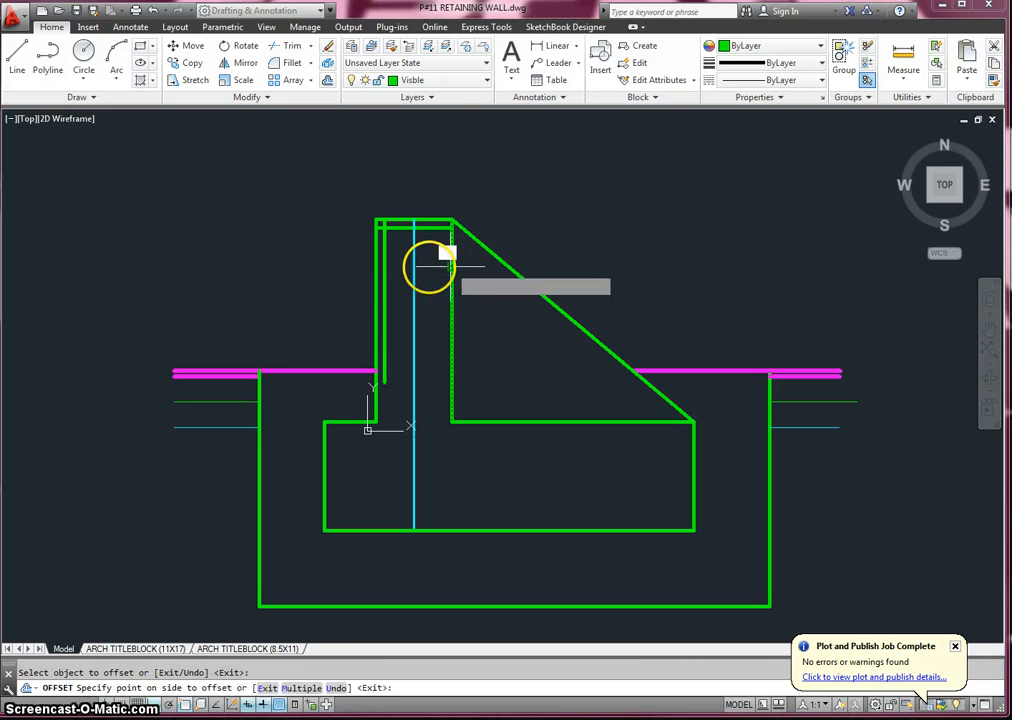
pyautogui.click(428, 264)
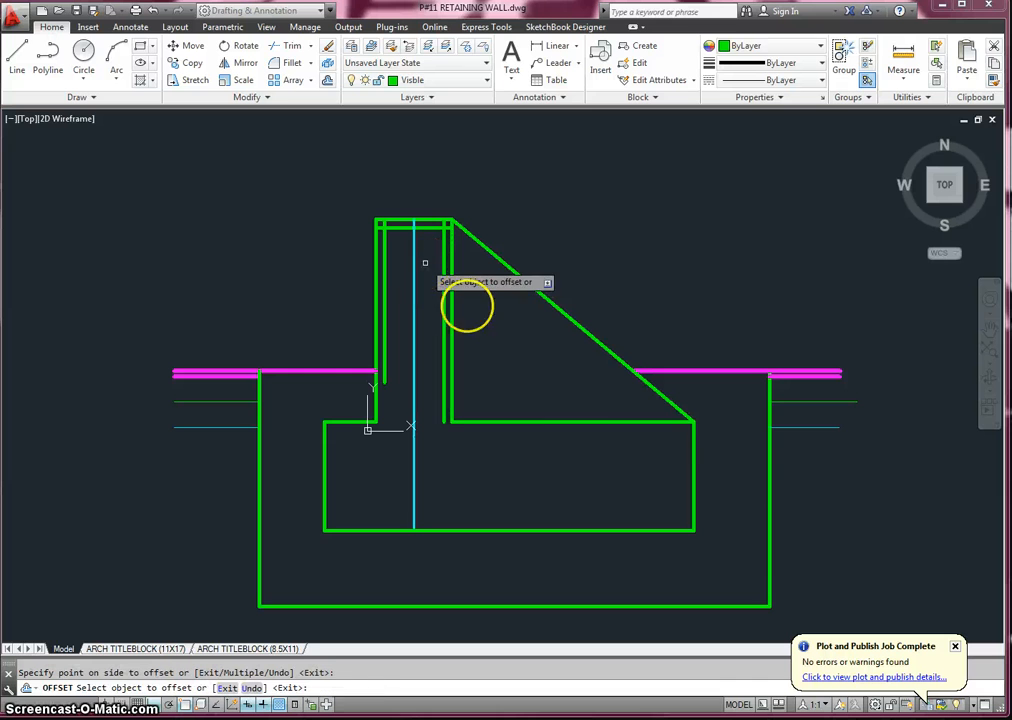
# - Offset the footing's right-hand top, right, bottom, left and left-hand top edges inward by 3 inches
pyautogui.click(593, 419)
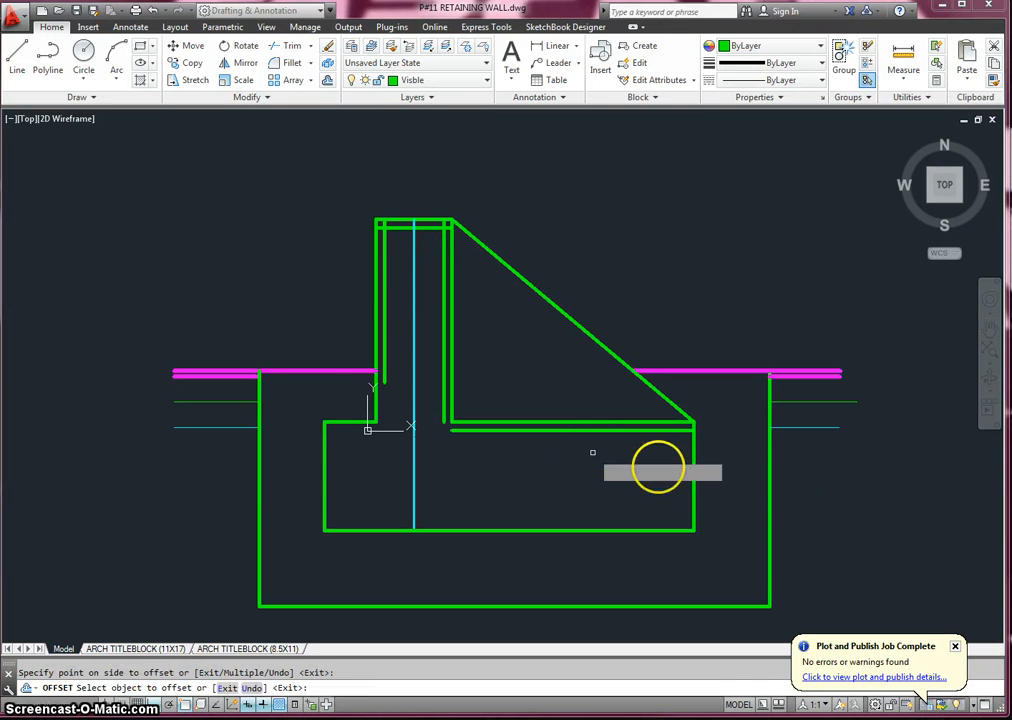
pyautogui.click(684, 465)
pyautogui.click(693, 470)
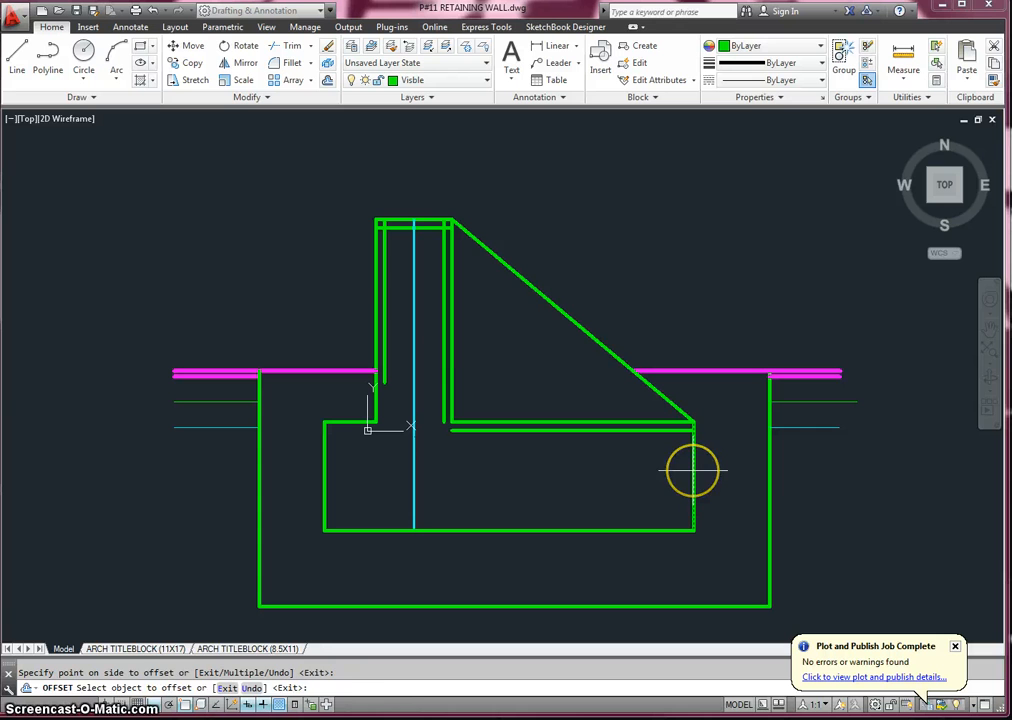
pyautogui.click(685, 476)
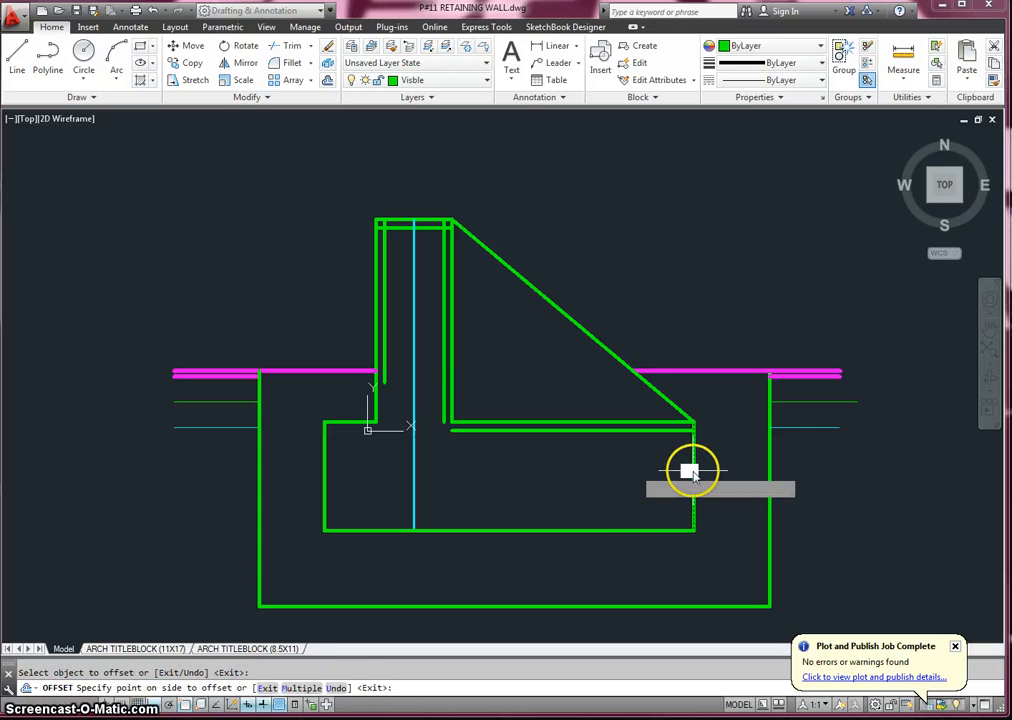
pyautogui.click(613, 529)
pyautogui.click(610, 483)
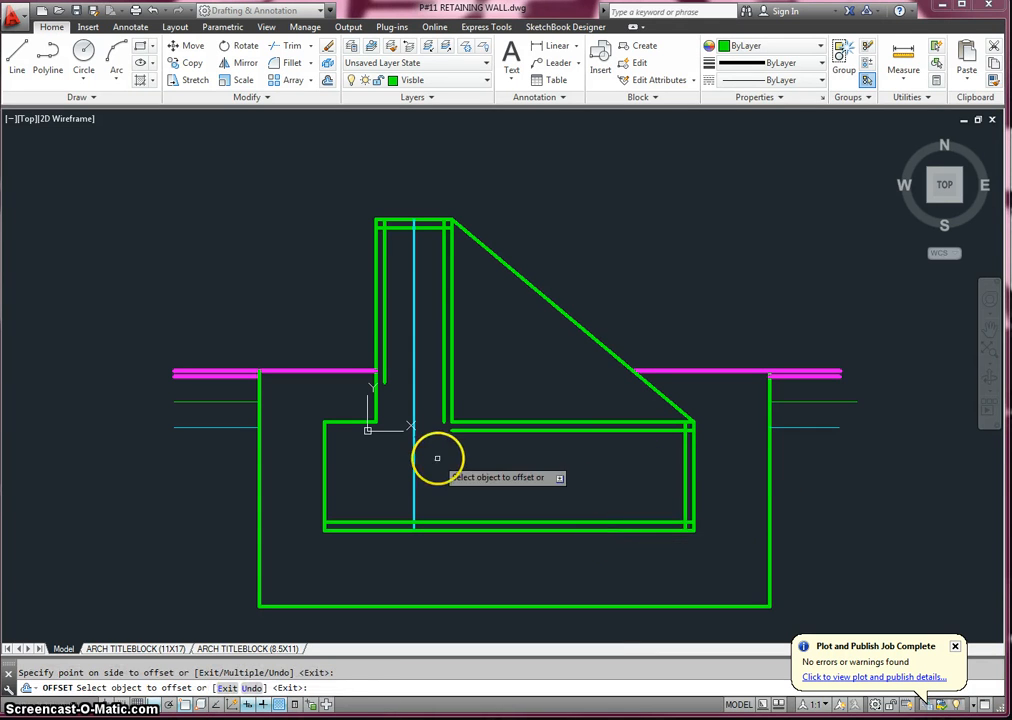
pyautogui.click(325, 464)
pyautogui.click(350, 430)
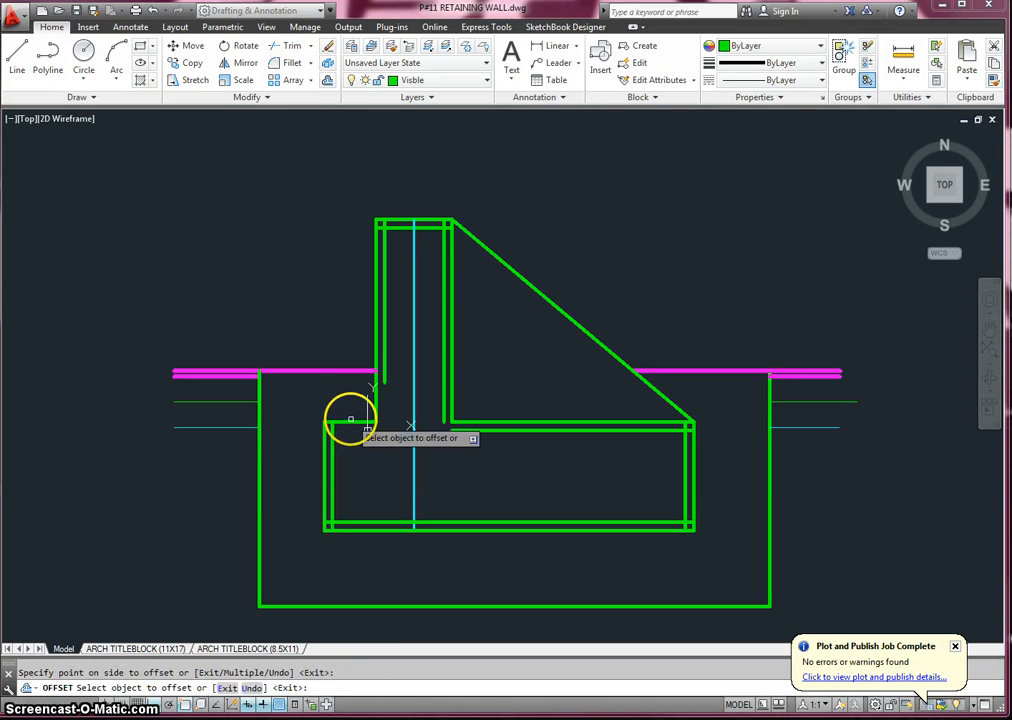
pyautogui.click(357, 450)
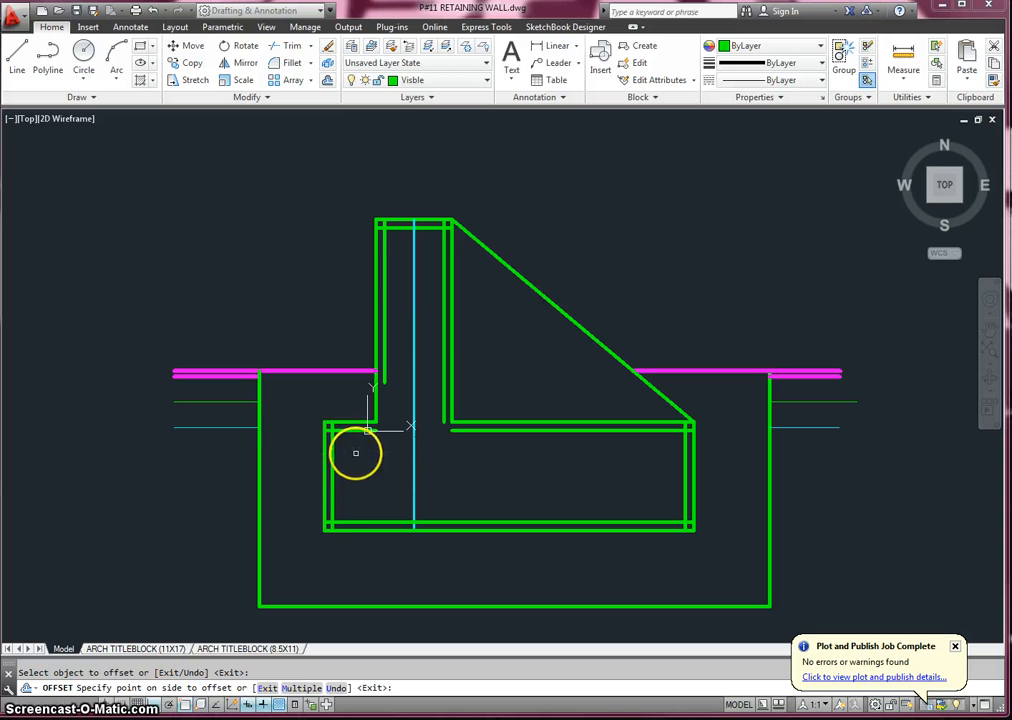
# - Extend both inner stem lines down to the footing's inner bottom line and the footing's inner top lines to meet them
pyautogui.click(310, 47)
pyautogui.click(307, 96)
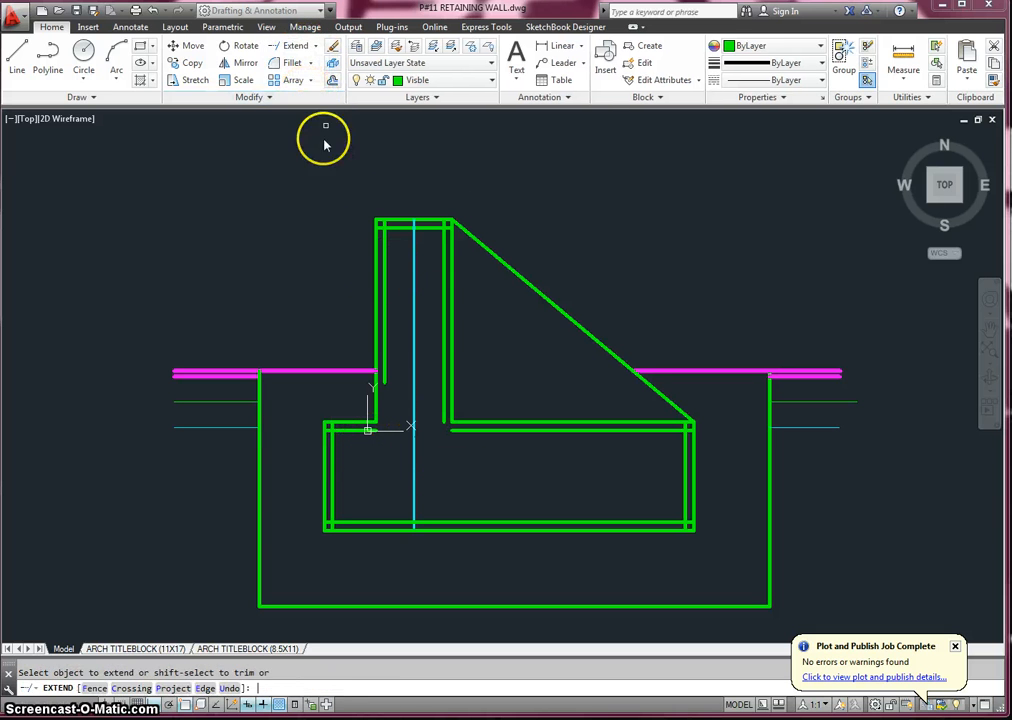
pyautogui.click(386, 377)
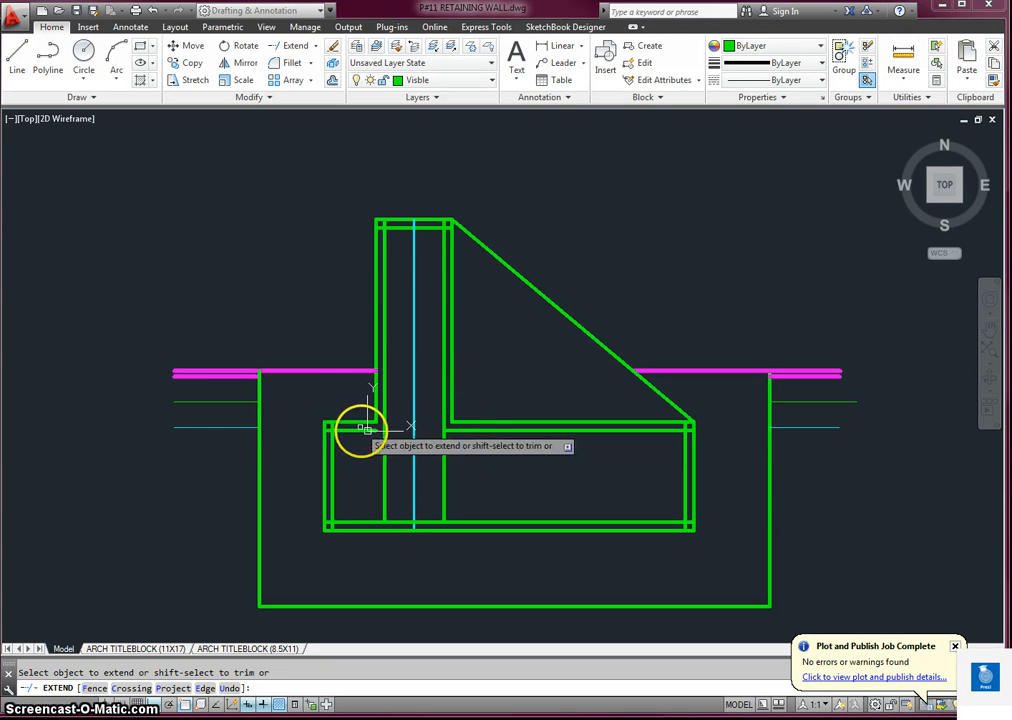
# - Trim the inner line overhangs at the stem's top corners and the right inner stem line below the footing's inner top line
pyautogui.click(313, 48)
pyautogui.click(294, 64)
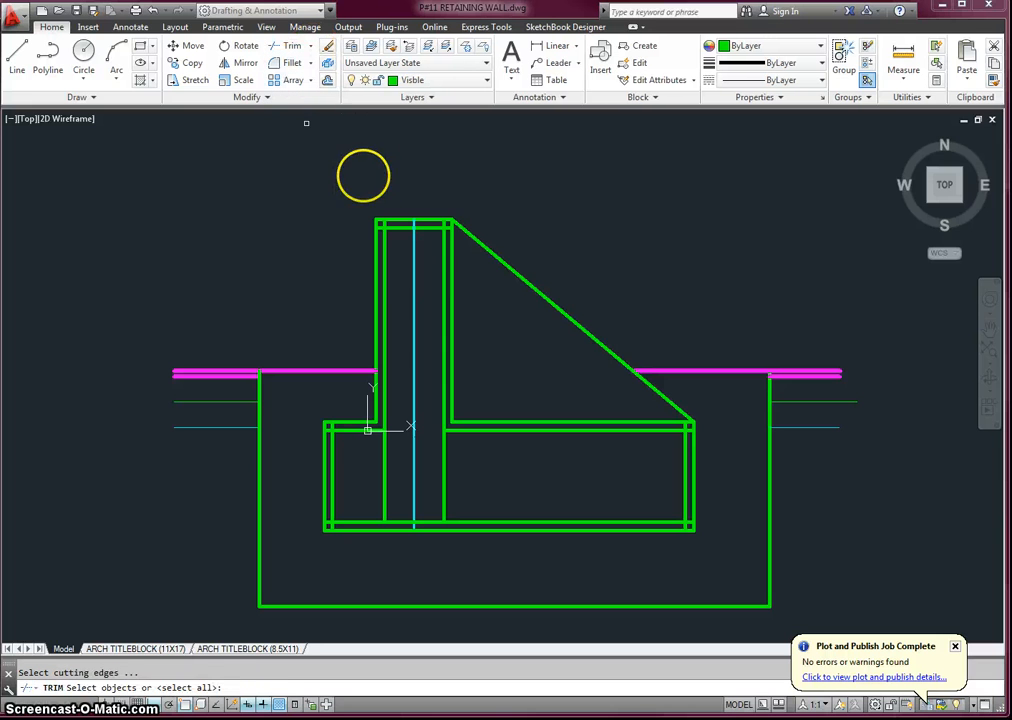
pyautogui.press('Return')
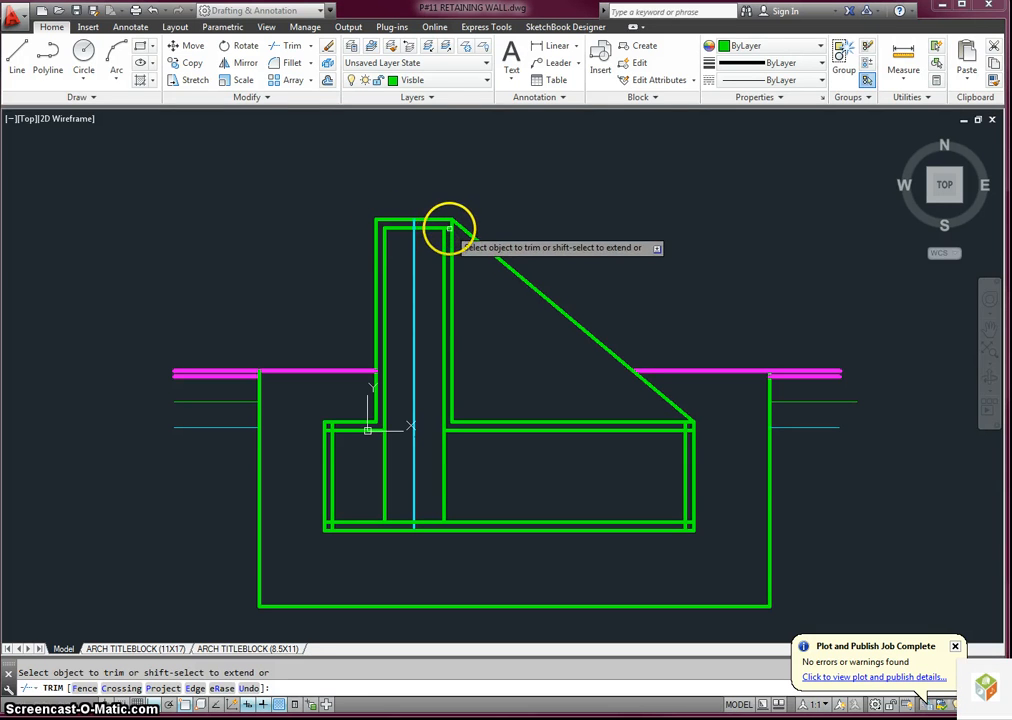
pyautogui.scroll(4, 449, 227)
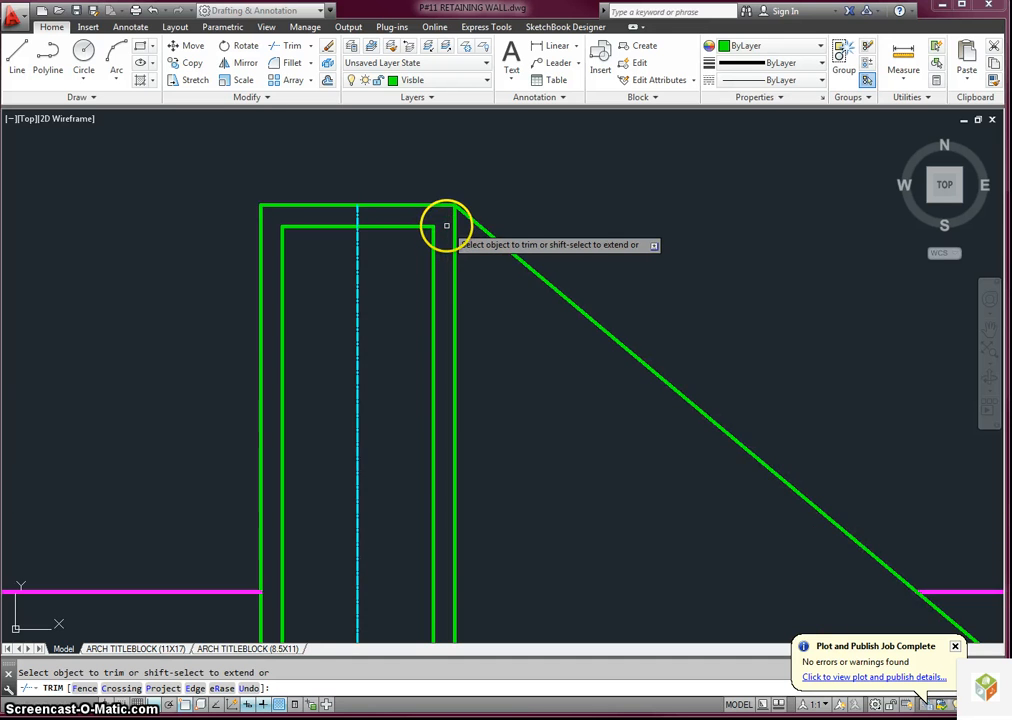
pyautogui.scroll(-4, 460, 260)
pyautogui.scroll(5, 461, 391)
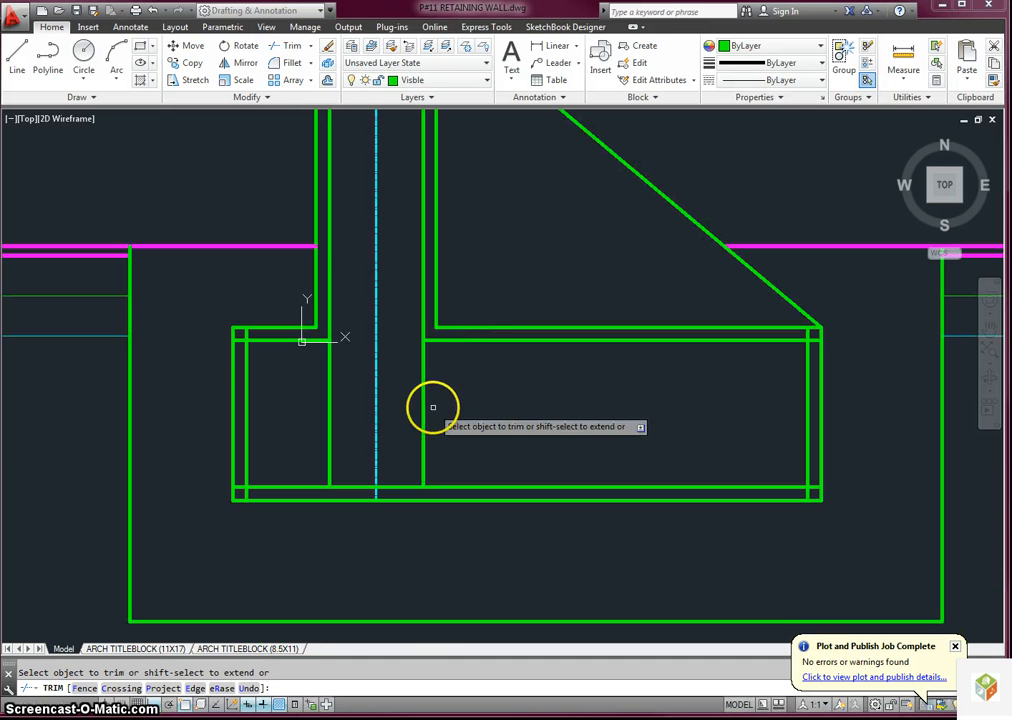
pyautogui.click(424, 406)
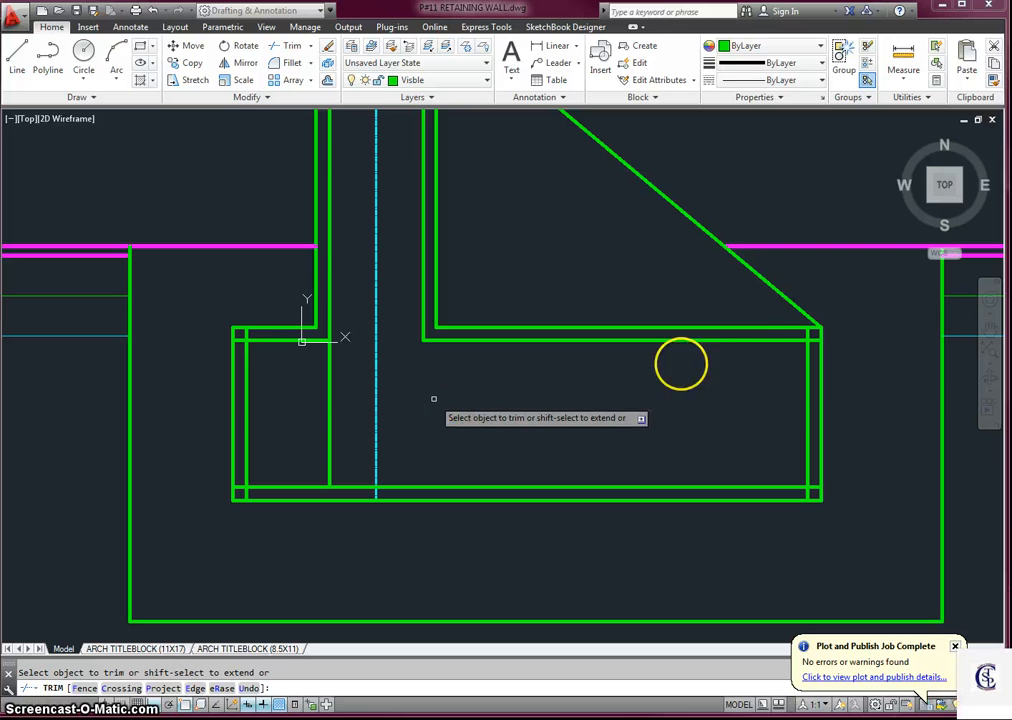